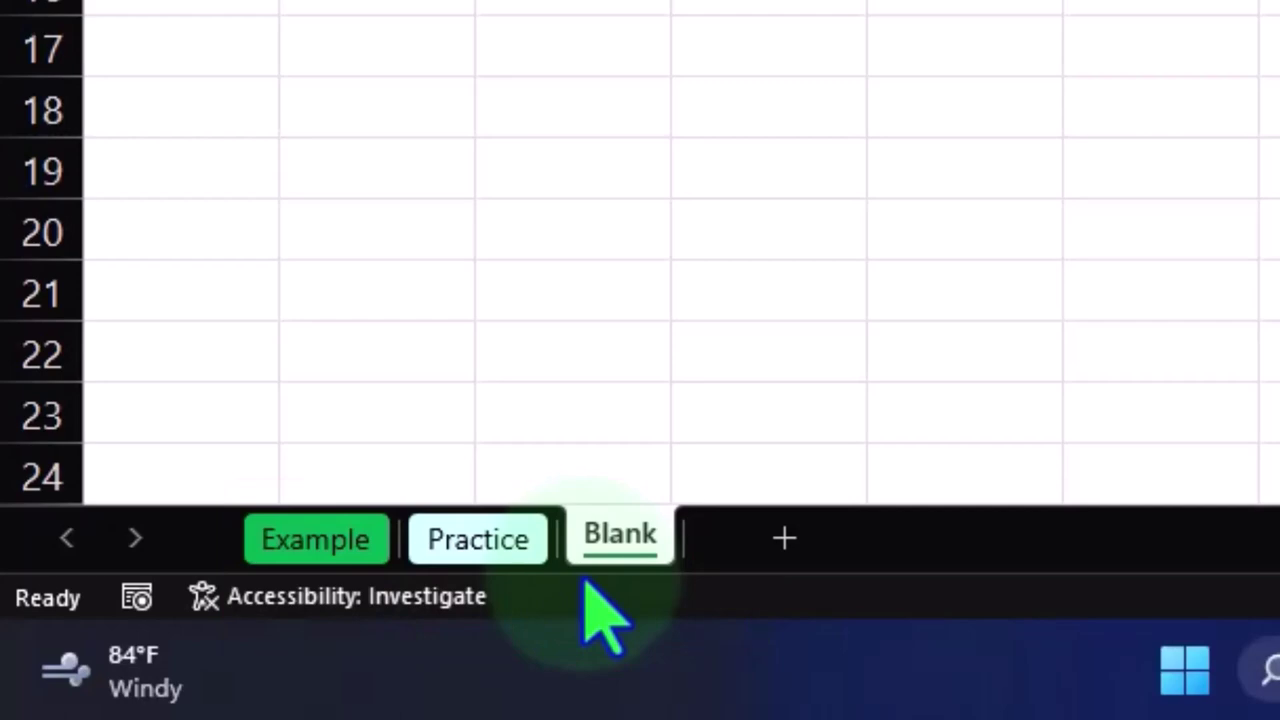
Step: Examine the data, average deviation, variance and standard deviation sections on the Example sheet
{"action": "left_click", "coordinate": [325, 548]}
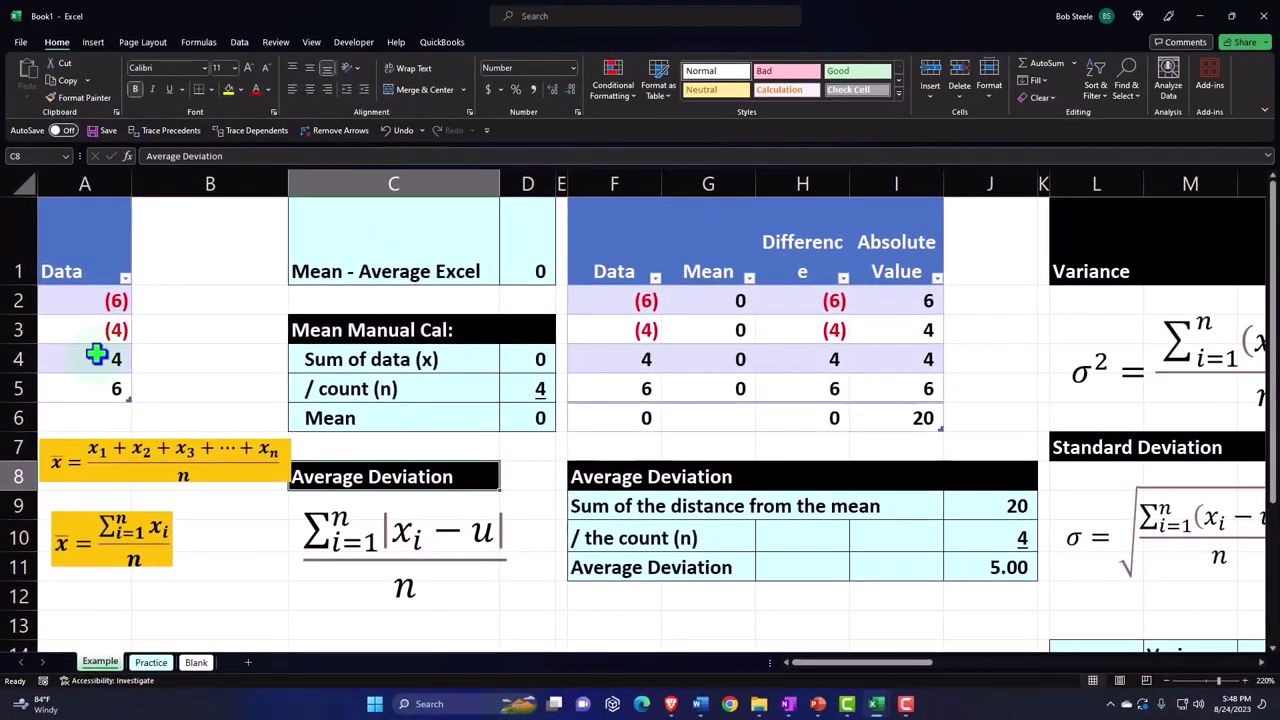
{"action": "left_click", "coordinate": [97, 331]}
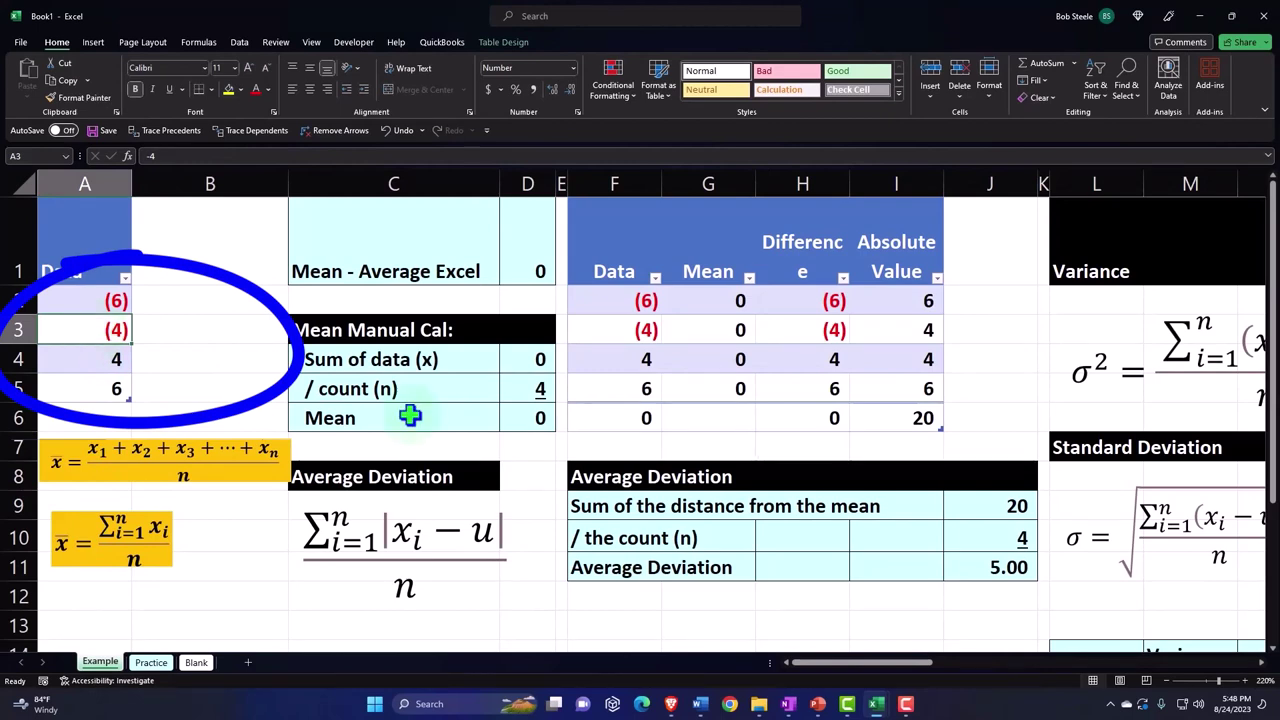
{"action": "left_click", "coordinate": [1086, 452]}
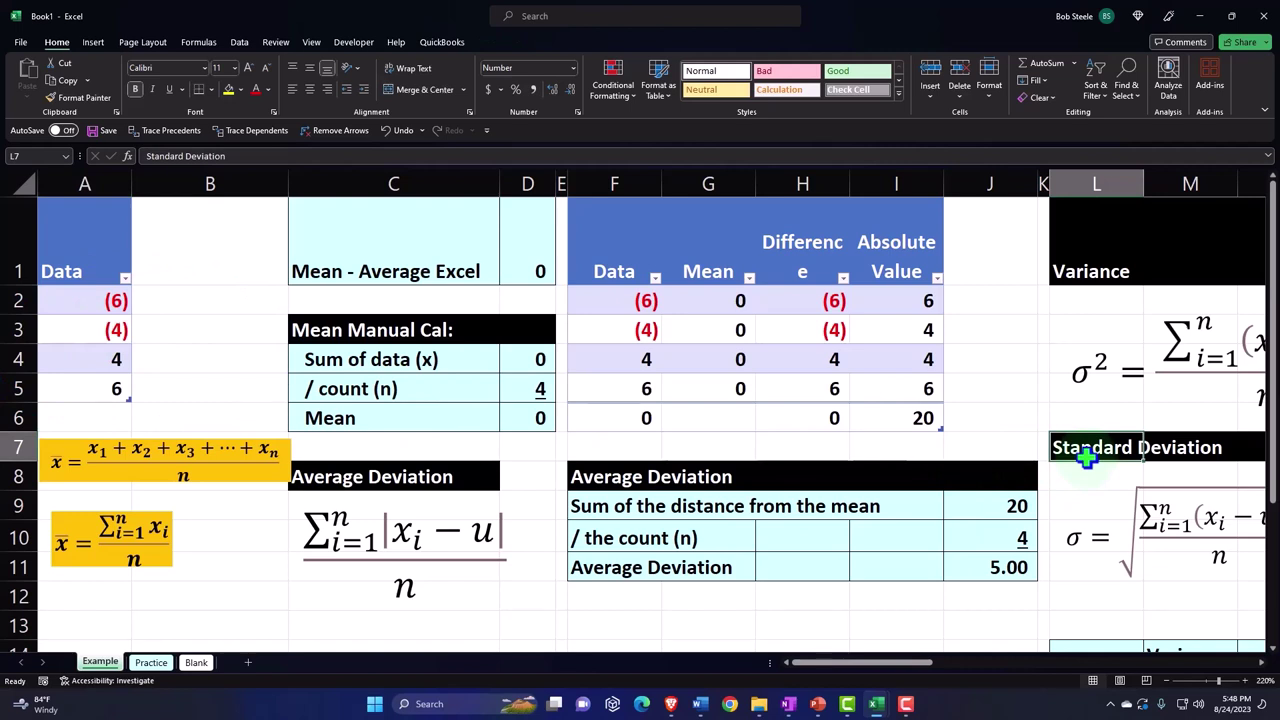
{"action": "left_click", "coordinate": [476, 474]}
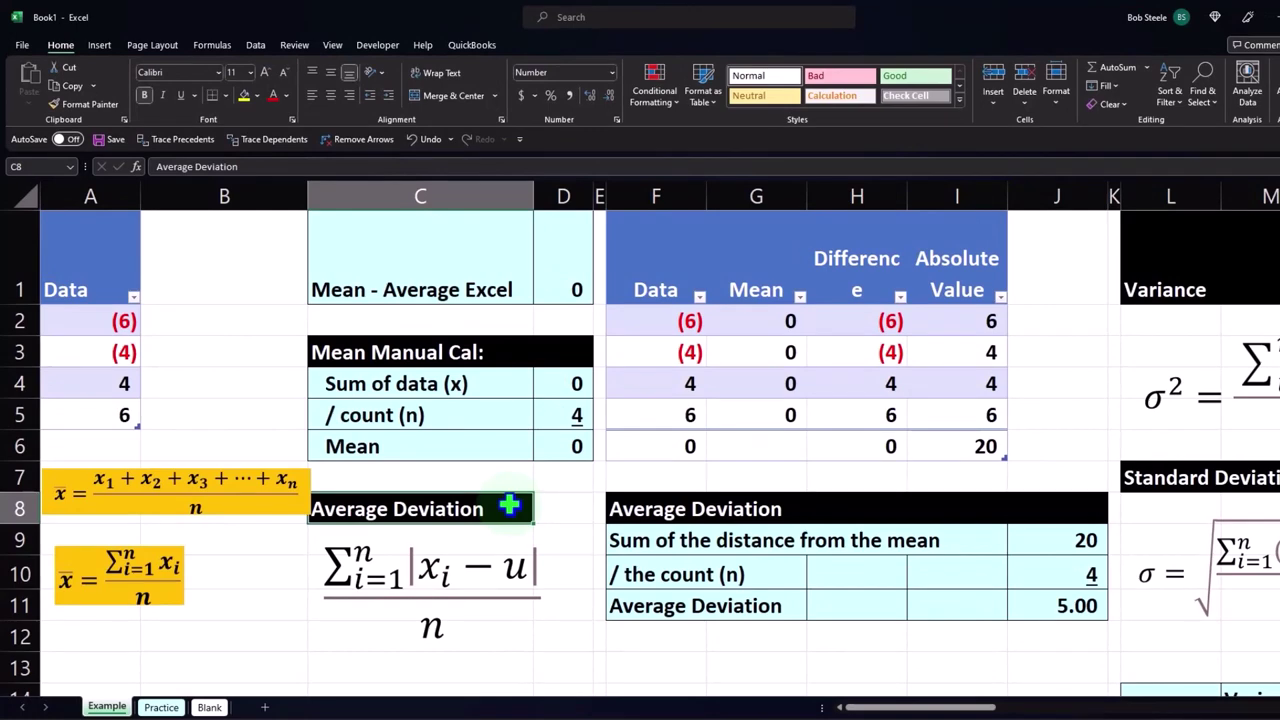
{"action": "left_click", "coordinate": [1162, 272]}
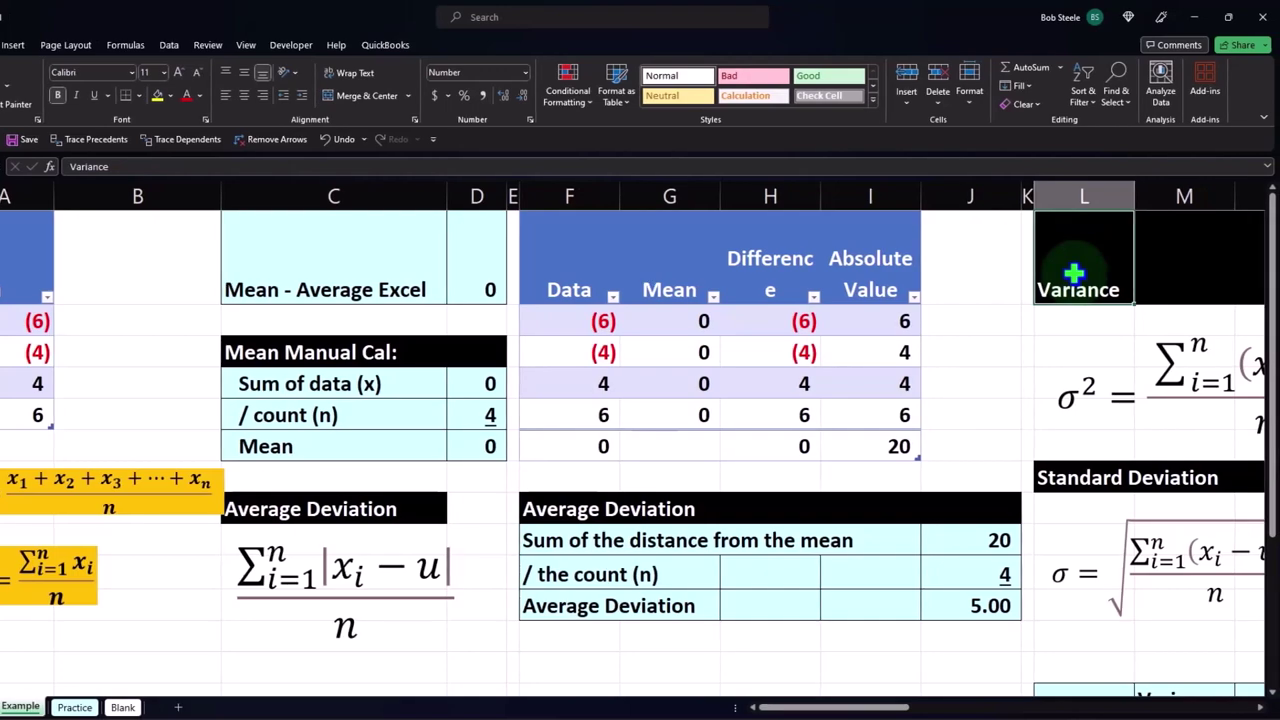
{"action": "key", "text": "Down"}
{"action": "key", "text": "Down"}
{"action": "key", "text": "Down"}
{"action": "key", "text": "Down"}
{"action": "key", "text": "Down"}
{"action": "key", "text": "Down"}
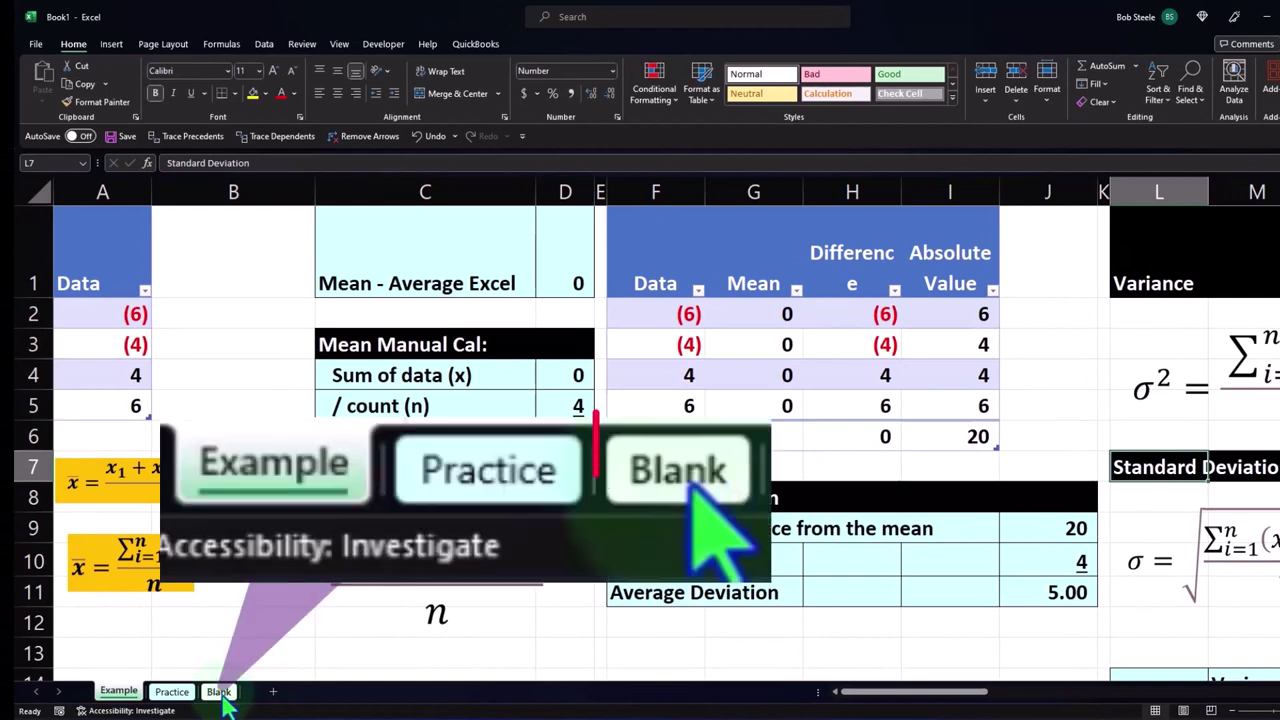
Step: Format all cells of the Blank sheet as Currency with no symbol, 0 decimal places and negative numbers in red parentheses
{"action": "left_click", "coordinate": [219, 691]}
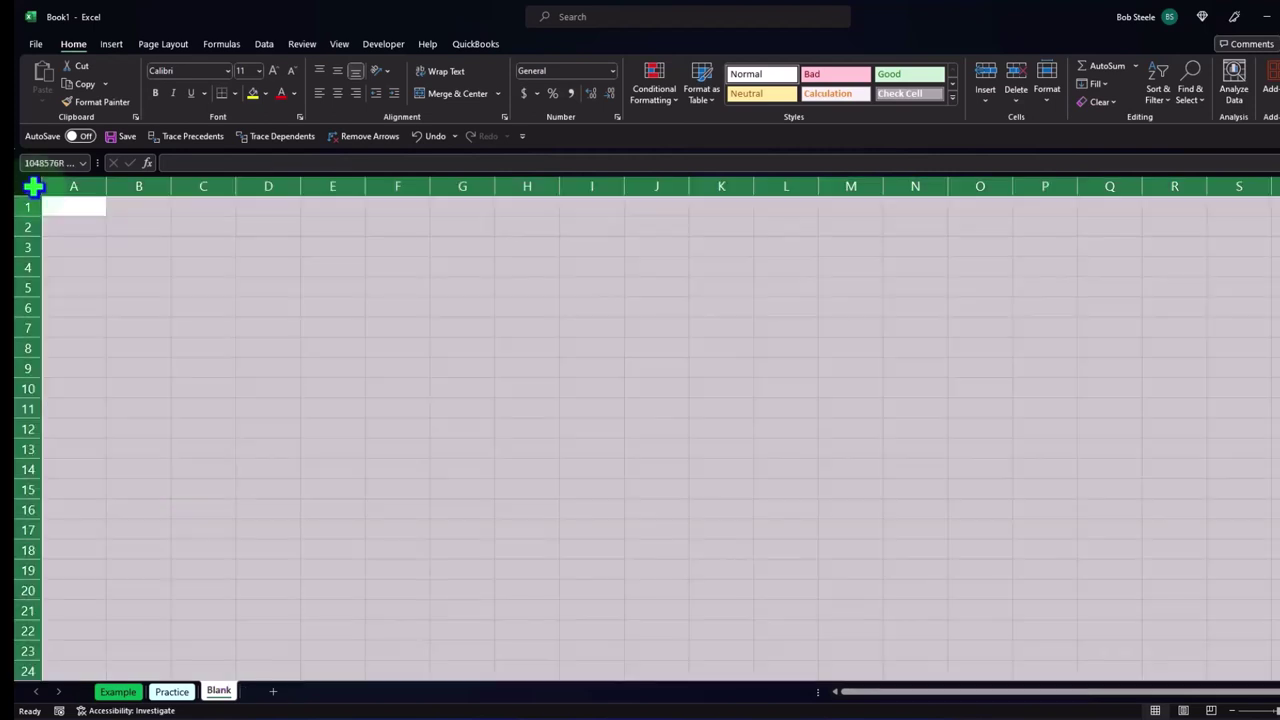
{"action": "left_click", "coordinate": [35, 188]}
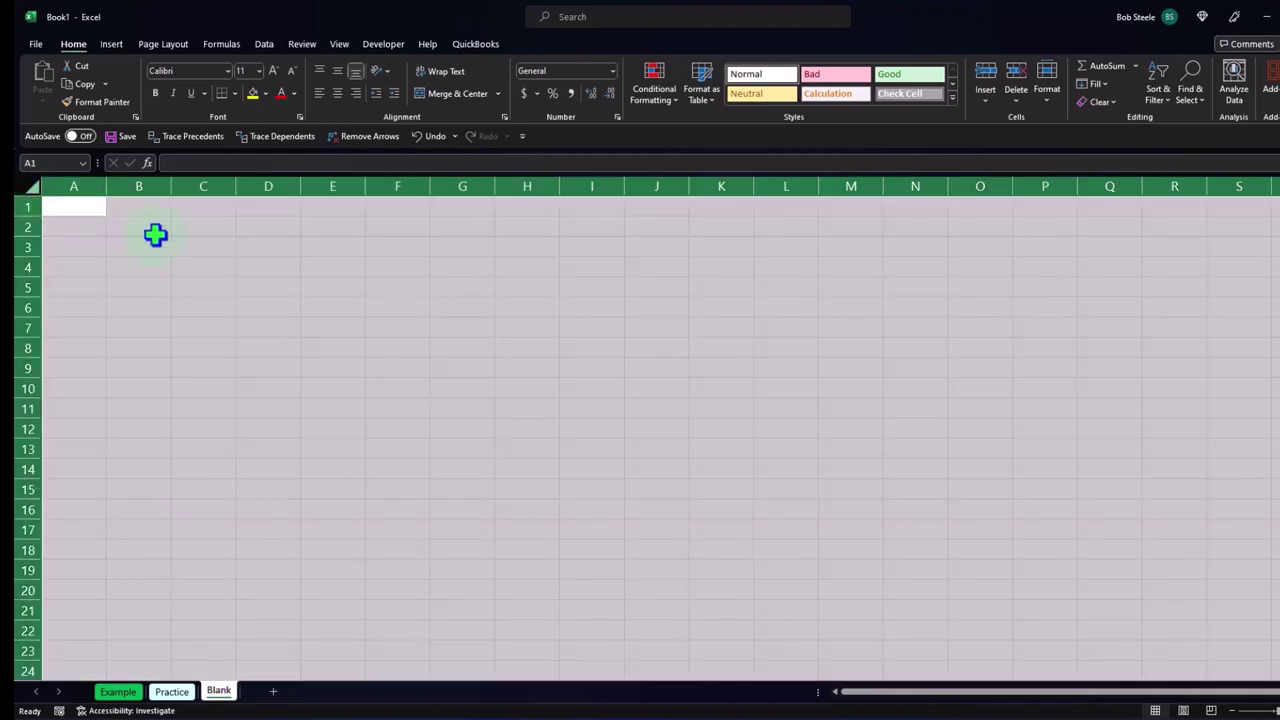
{"action": "right_click", "coordinate": [266, 252]}
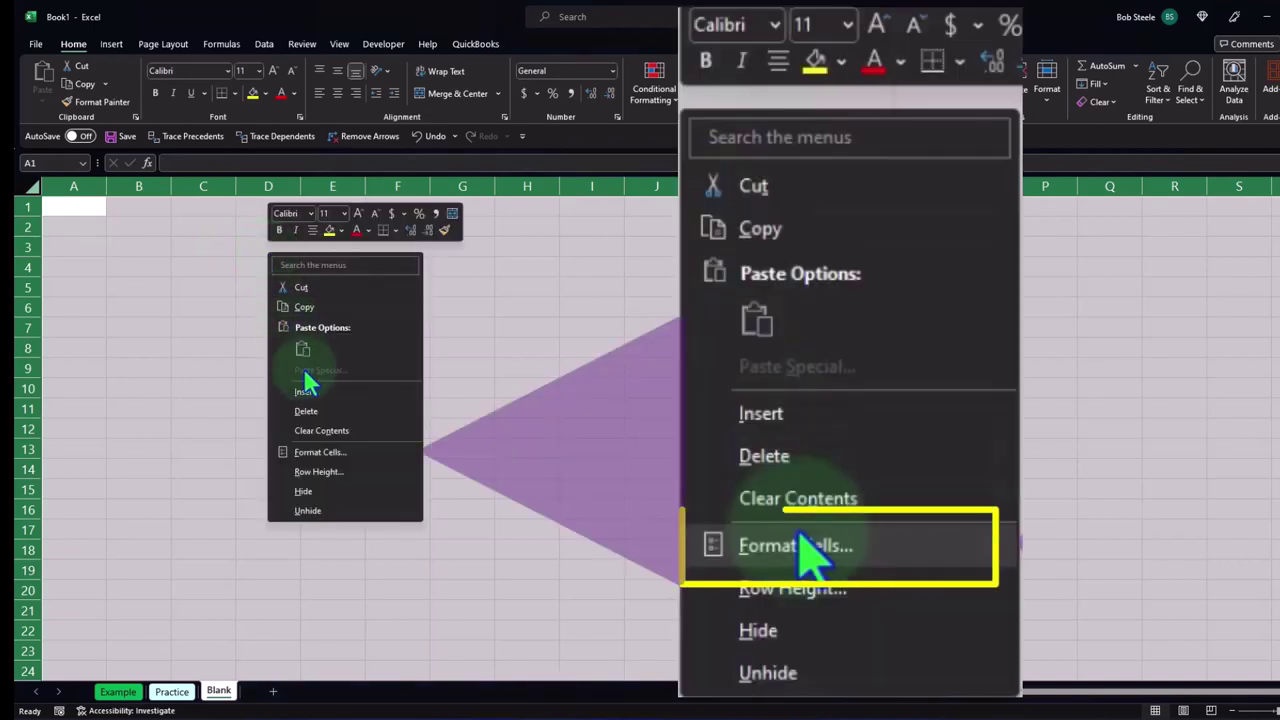
{"action": "left_click", "coordinate": [327, 456]}
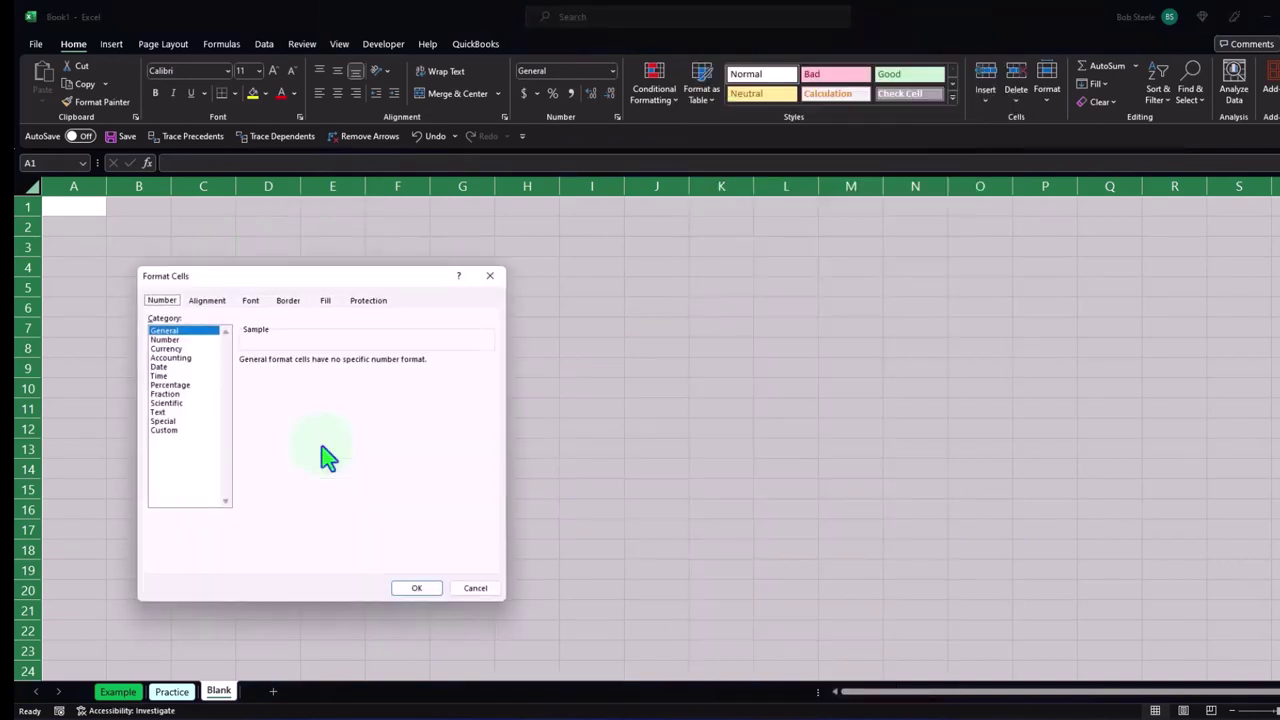
{"action": "left_click", "coordinate": [178, 349]}
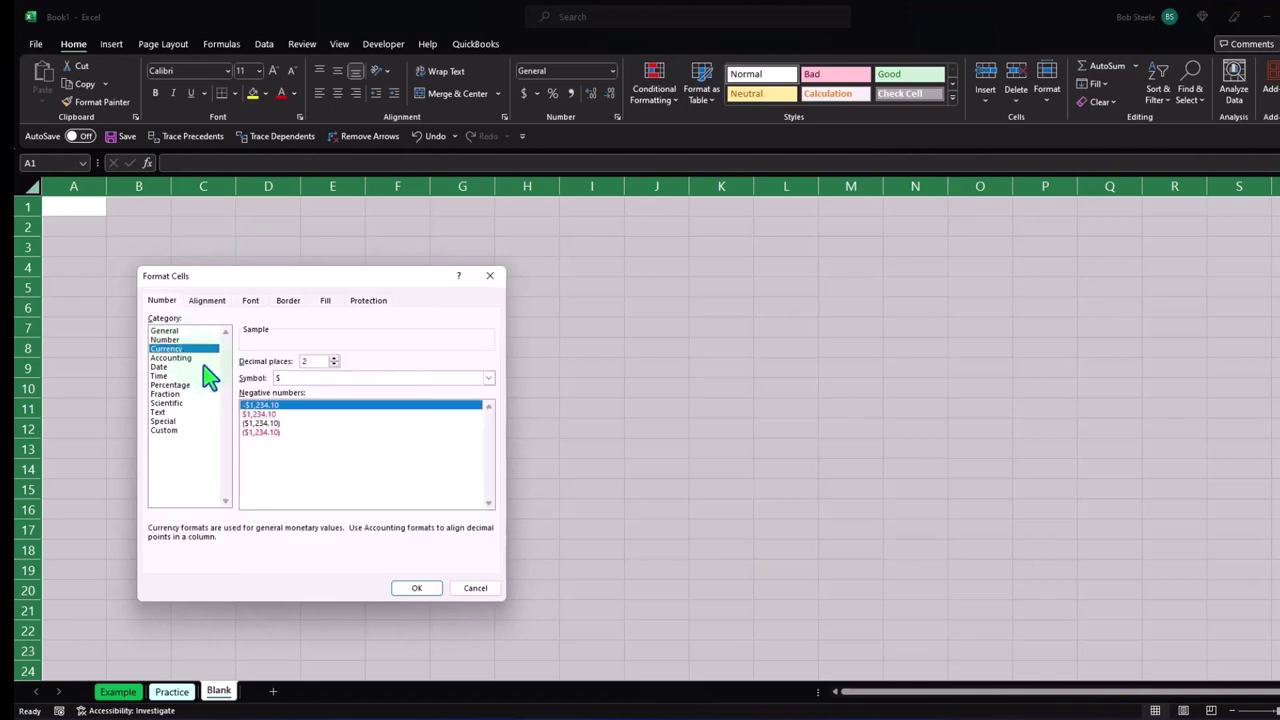
{"action": "left_click", "coordinate": [262, 432]}
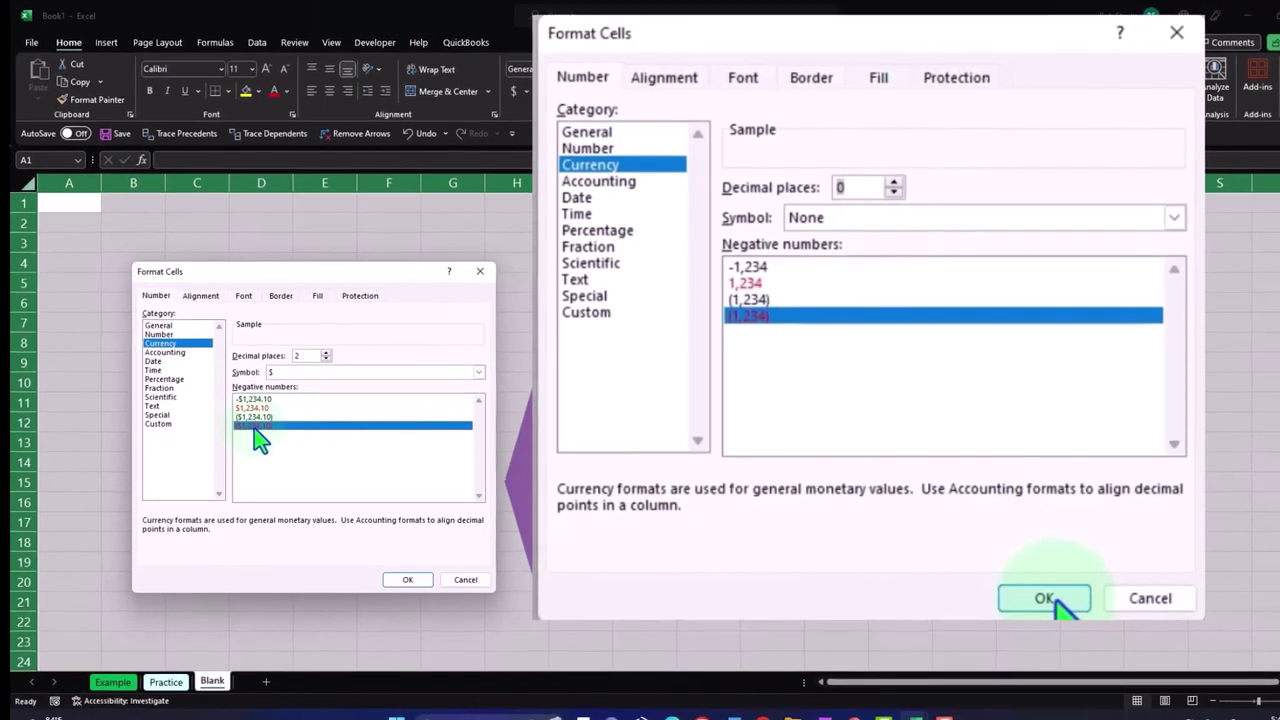
{"action": "left_click", "coordinate": [395, 378]}
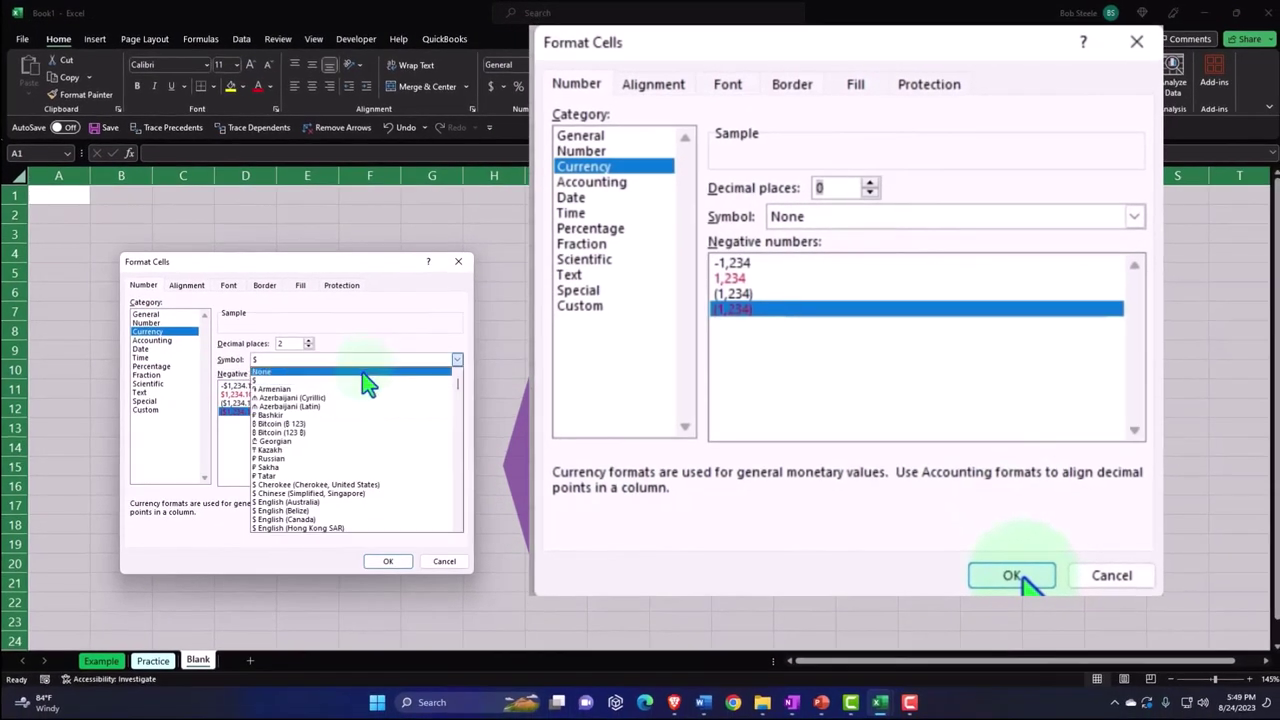
{"action": "left_click", "coordinate": [368, 372]}
{"action": "left_click", "coordinate": [310, 347]}
{"action": "left_click", "coordinate": [310, 347]}
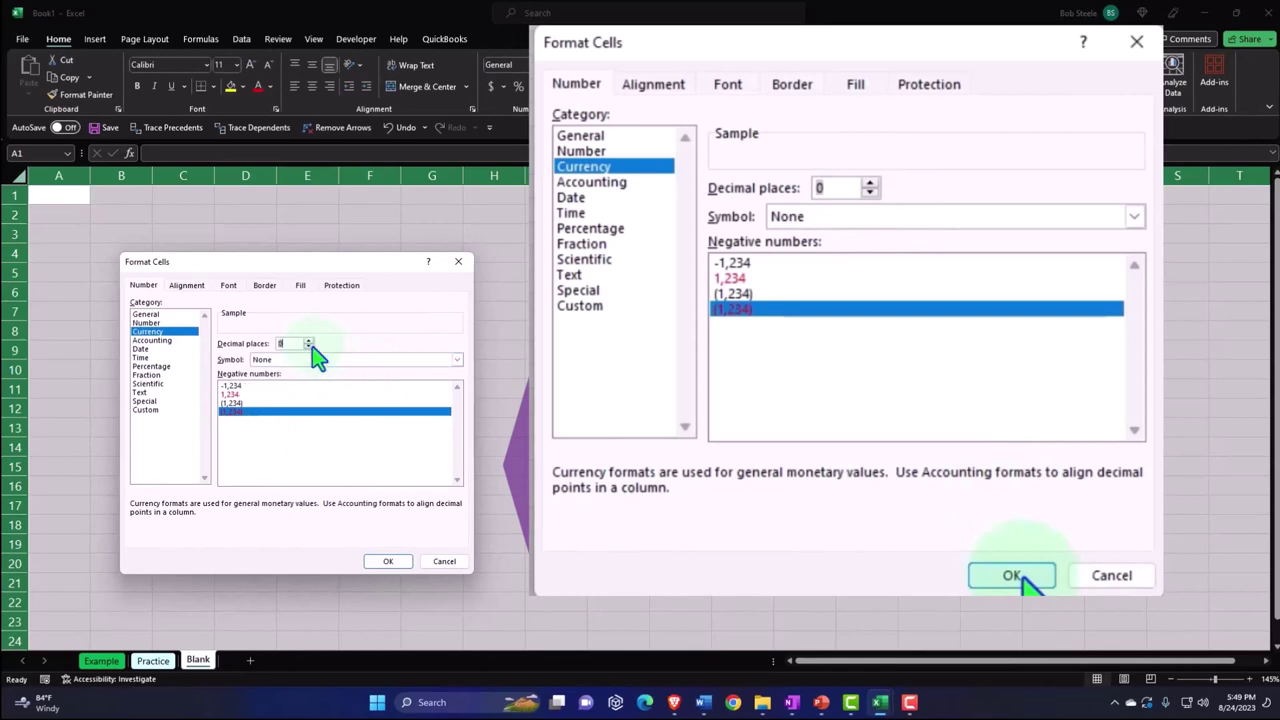
{"action": "left_click", "coordinate": [392, 563]}
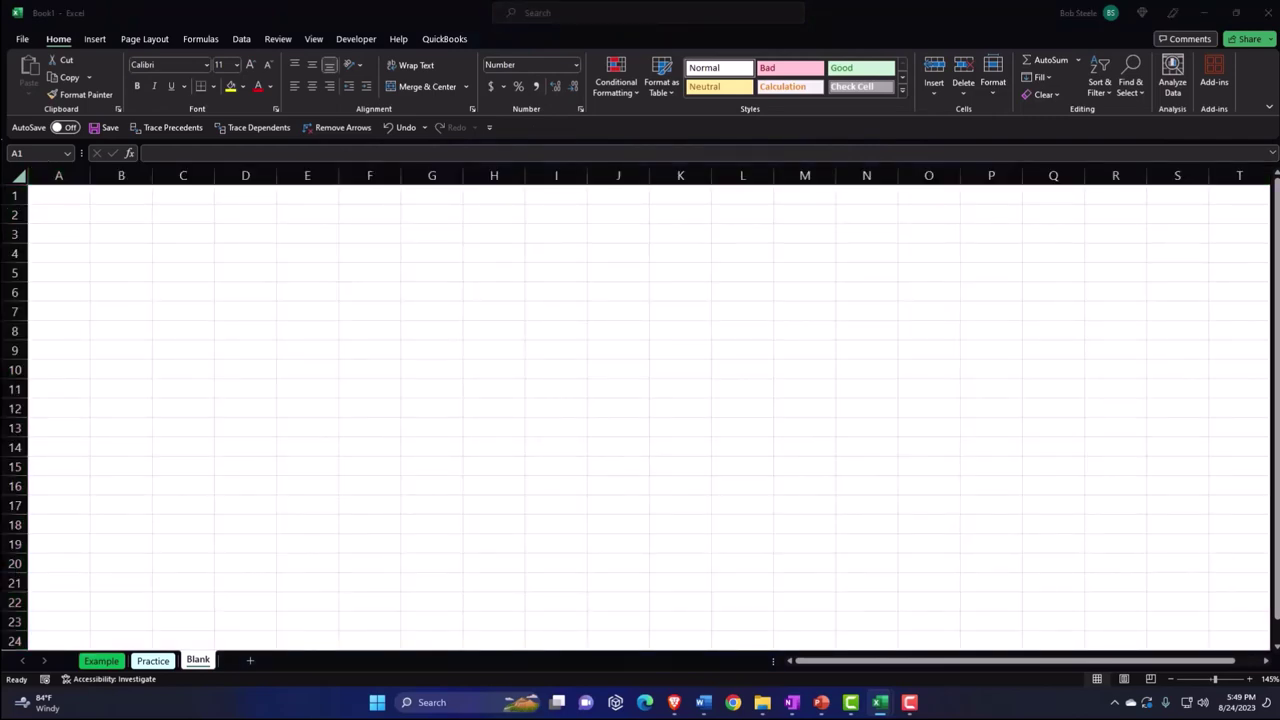
Step: Paste the two copied mean formula boxes into the Blank sheet and move them down to around rows 8 to 12
{"action": "key", "text": "ctrl+v"}
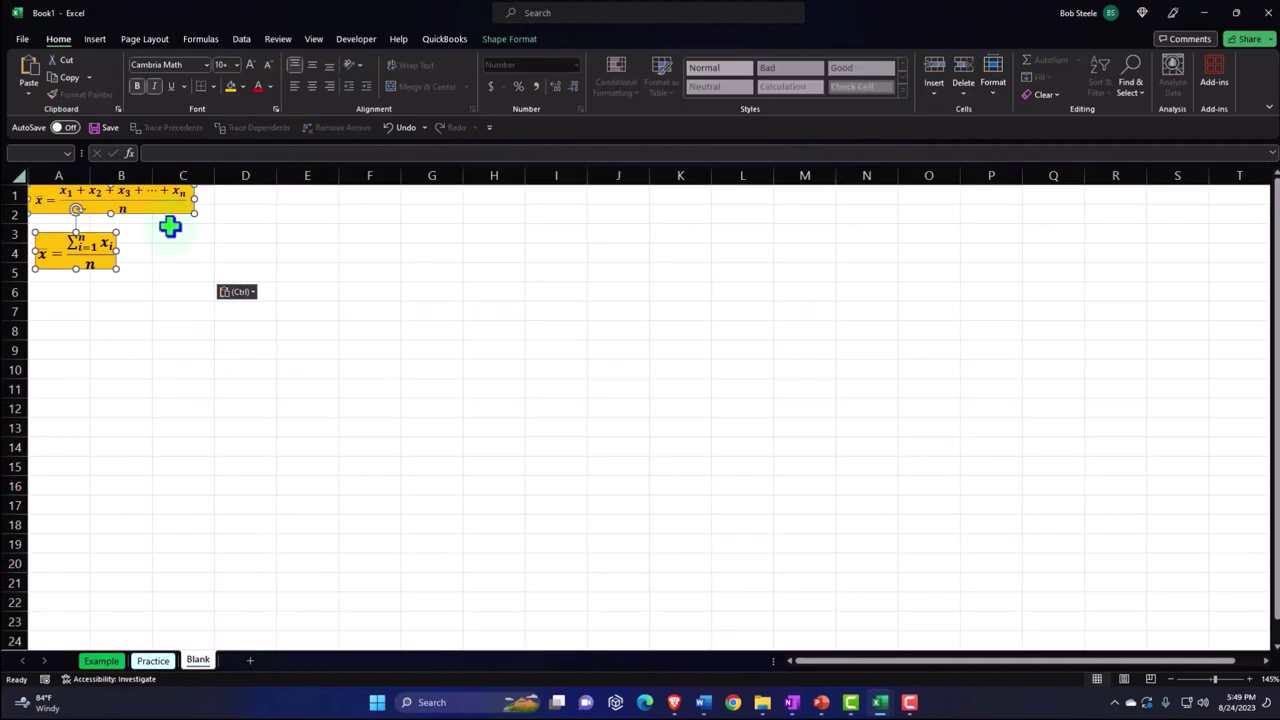
{"action": "left_click_drag", "start_coordinate": [149, 211], "coordinate": [149, 360]}
{"action": "left_click", "coordinate": [195, 445]}
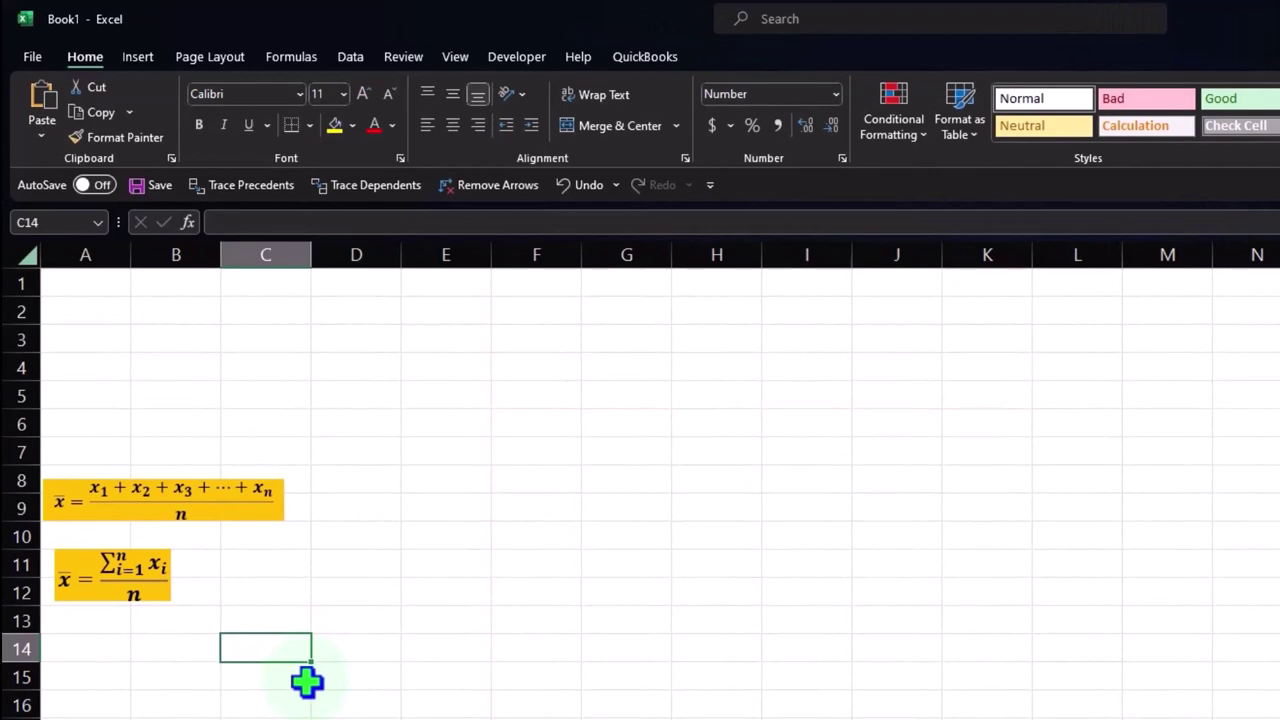
Step: Enter the header "Data" in cell A1
{"action": "scroll", "coordinate": [307, 681], "scroll_direction": "up", "scroll_amount": 4}
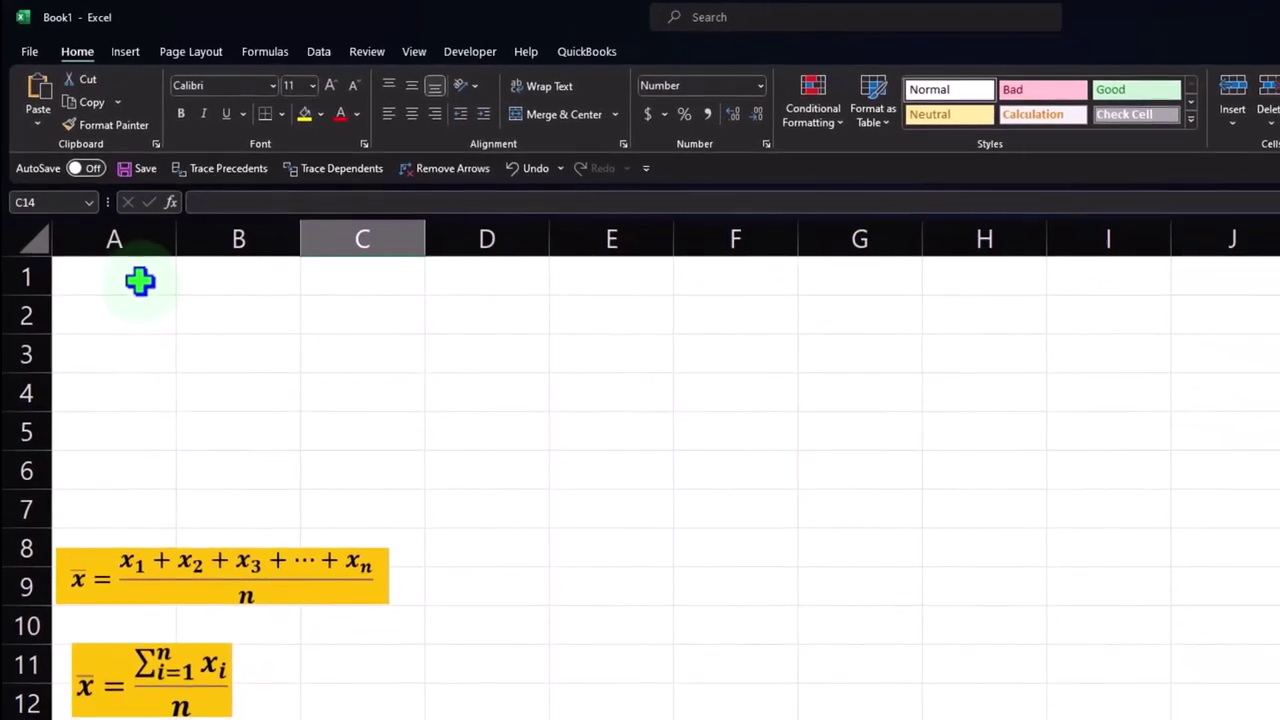
{"action": "left_click", "coordinate": [141, 282]}
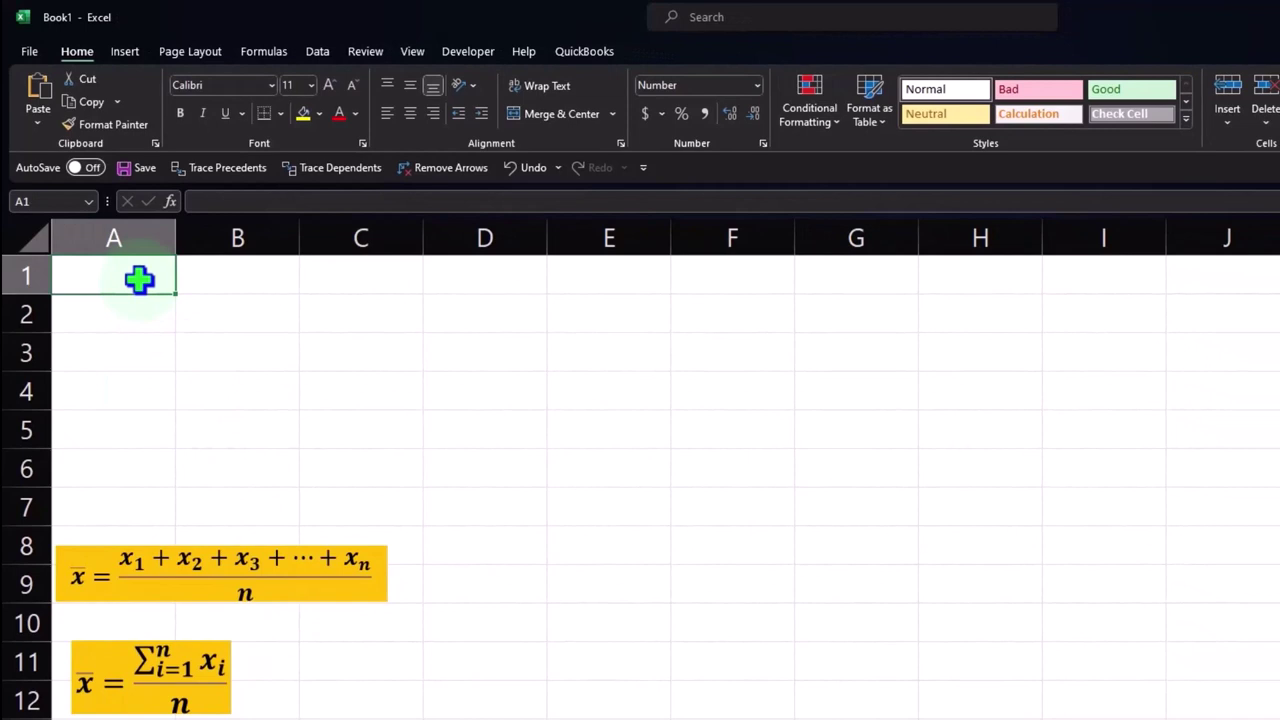
{"action": "type", "text": "Data"}
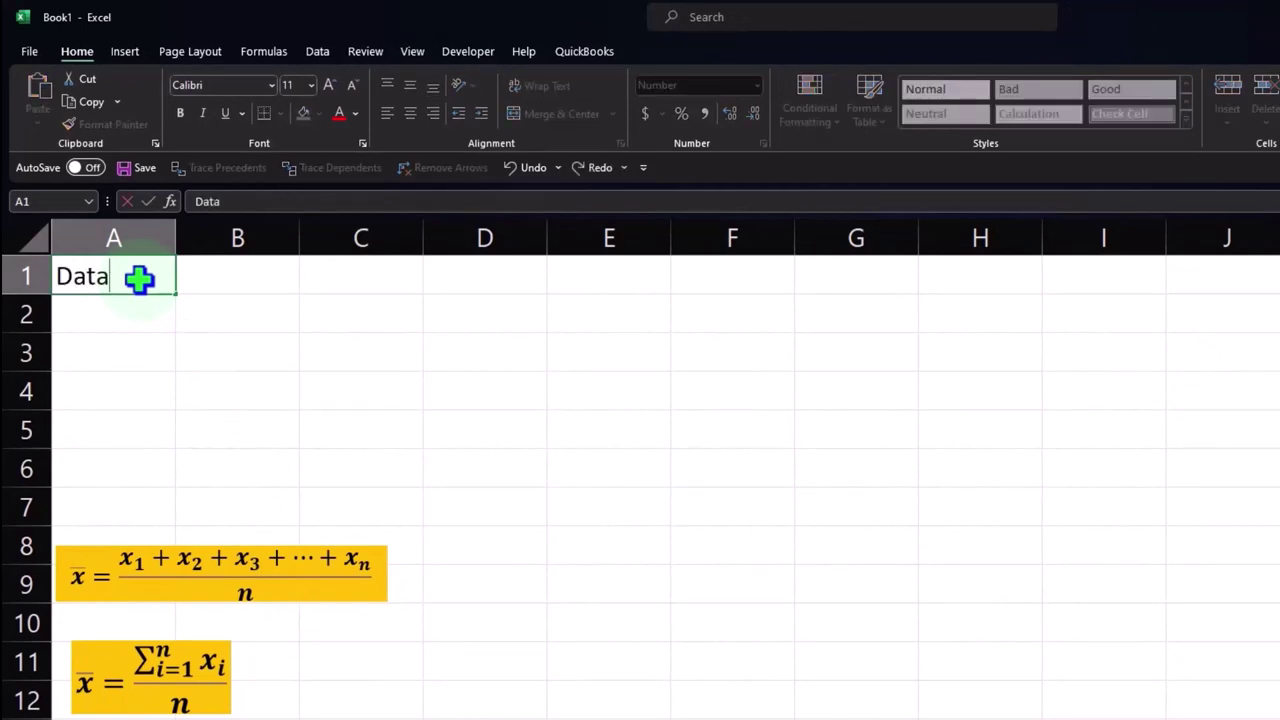
{"action": "key", "text": "Return"}
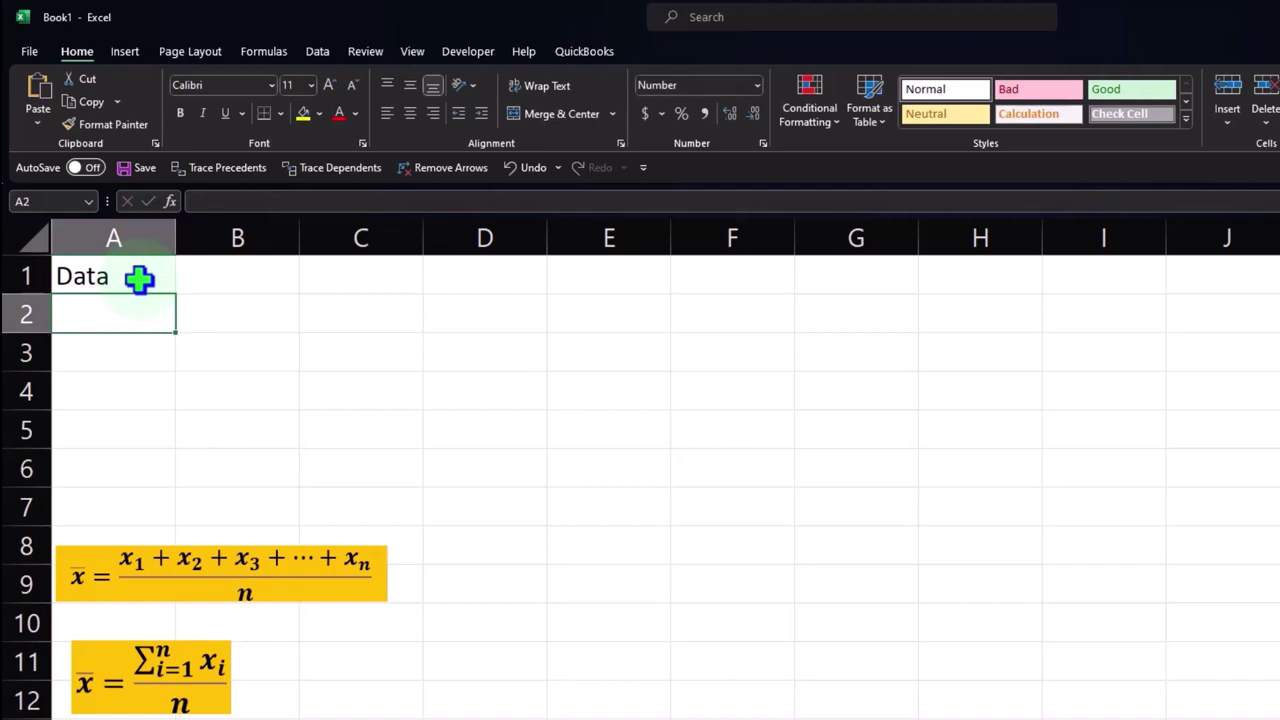
Step: Make the font of the entire Blank sheet bold
{"action": "left_click", "coordinate": [35, 238]}
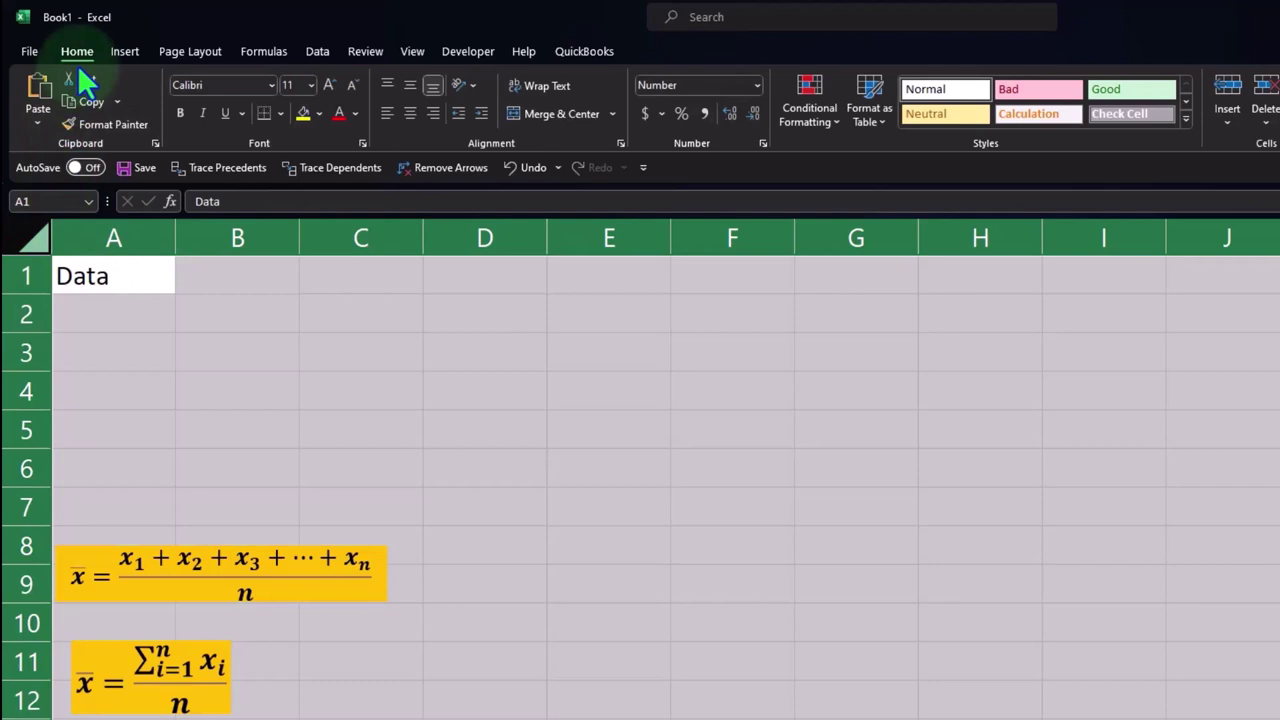
{"action": "left_click", "coordinate": [181, 113]}
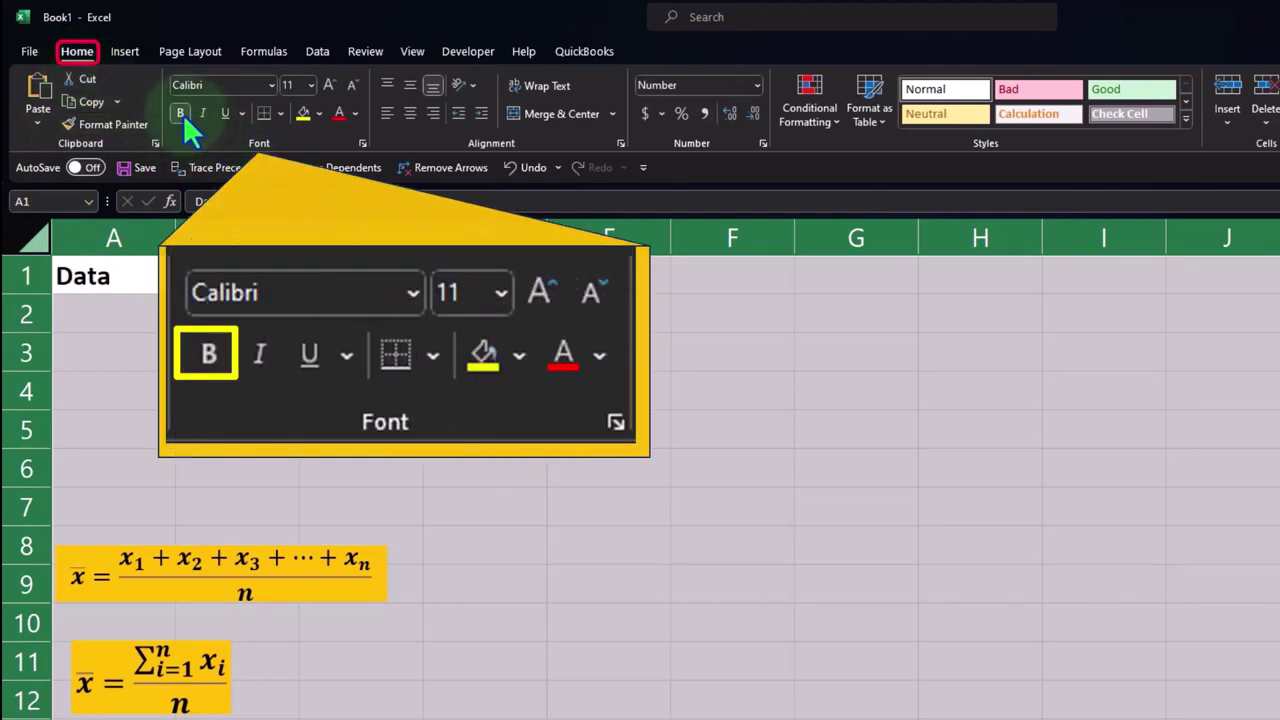
{"action": "left_click", "coordinate": [244, 470]}
{"action": "scroll", "coordinate": [244, 470], "scroll_direction": "up", "scroll_amount": 2}
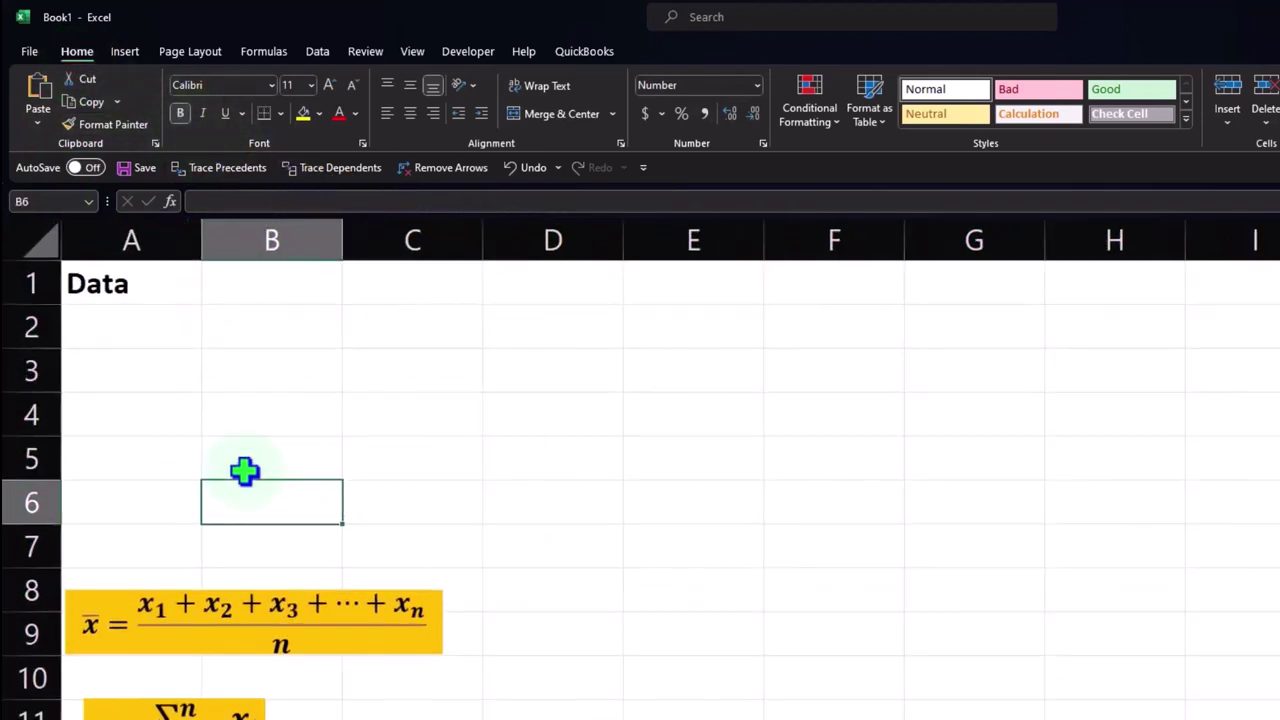
Step: Enter the values -6, -4, 4 and 6 in cells A2 to A5 below the Data header
{"action": "left_click", "coordinate": [171, 326]}
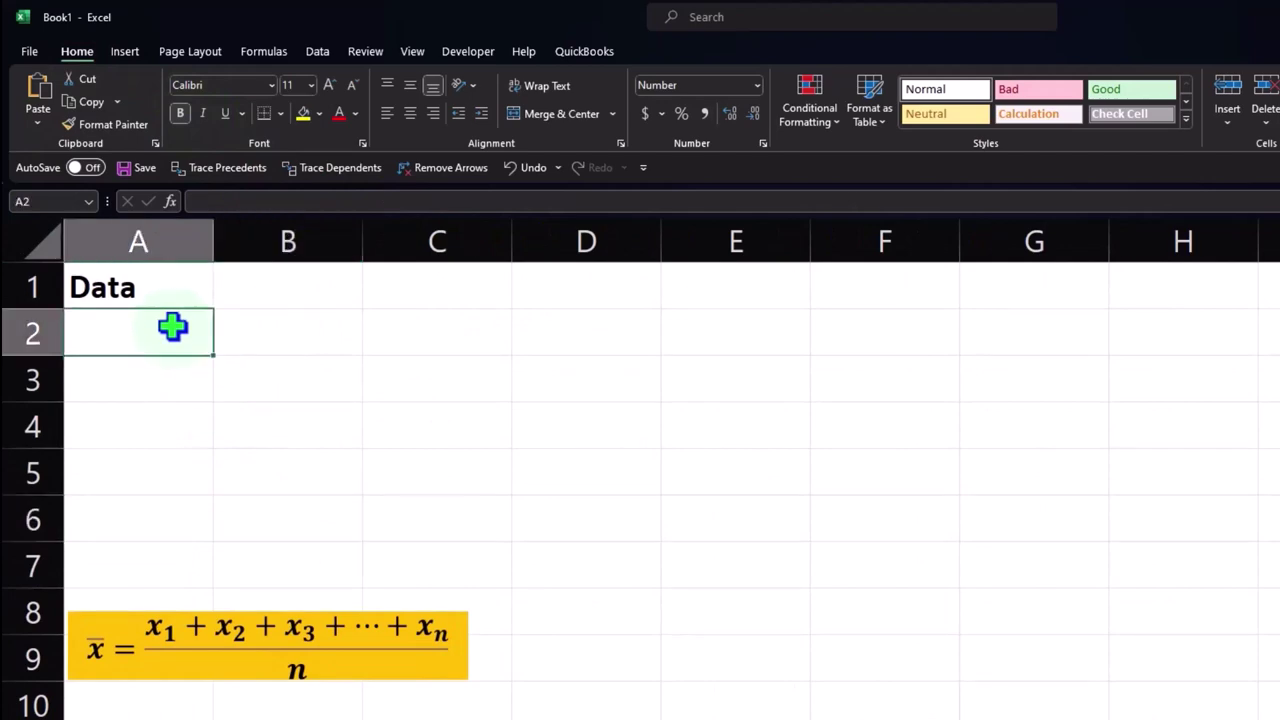
{"action": "type", "text": "-6"}
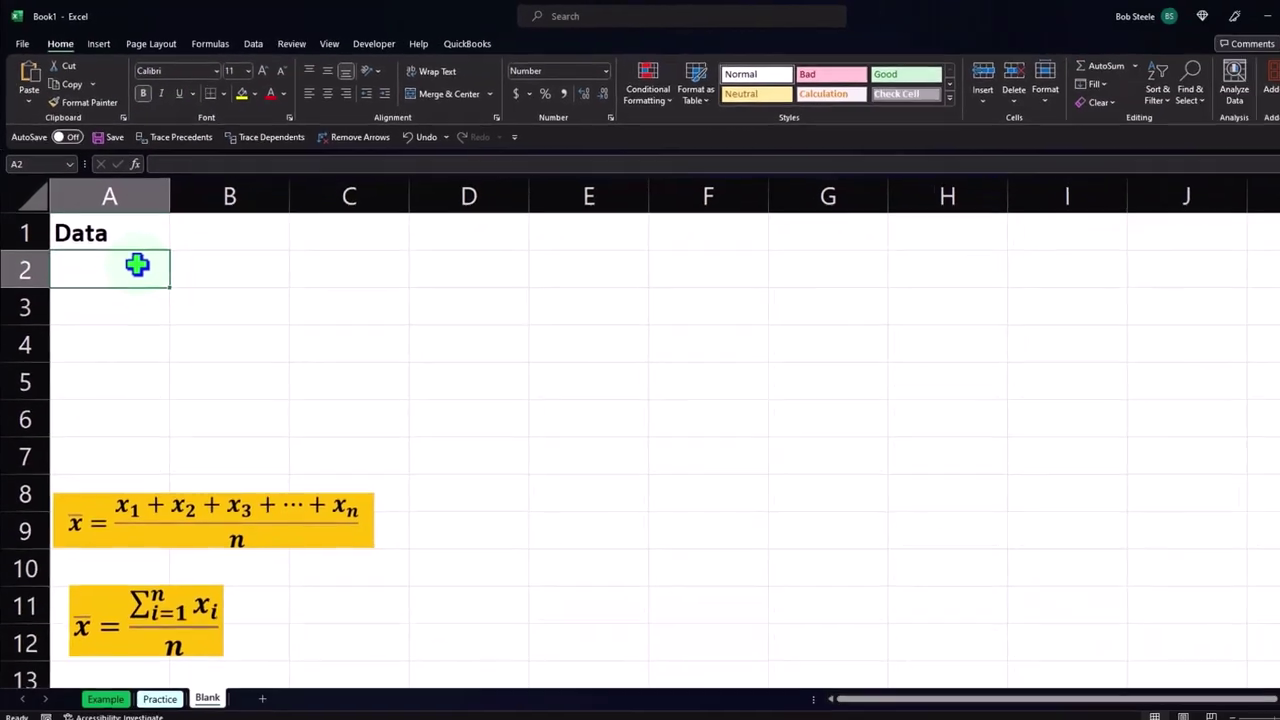
{"action": "key", "text": "Return"}
{"action": "type", "text": "-4"}
{"action": "key", "text": "Return"}
{"action": "type", "text": "4"}
{"action": "key", "text": "Return"}
{"action": "type", "text": "6"}
{"action": "key", "text": "Return"}
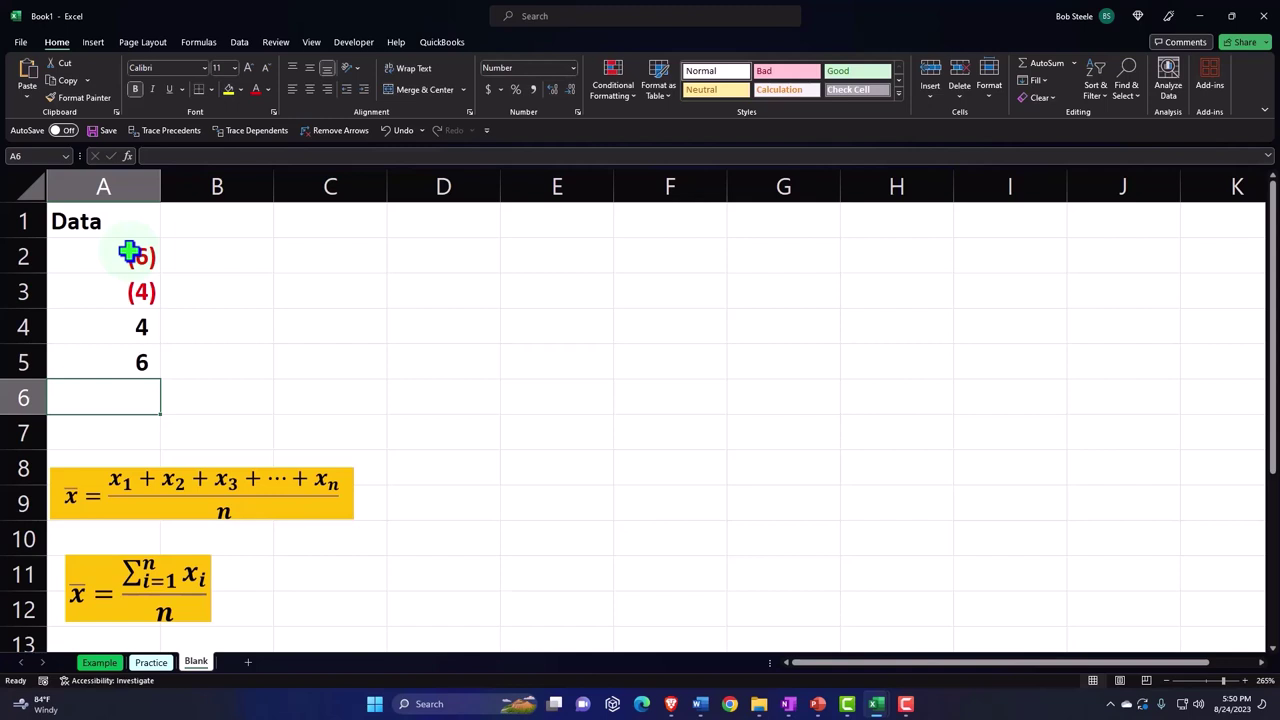
{"action": "left_click", "coordinate": [130, 254]}
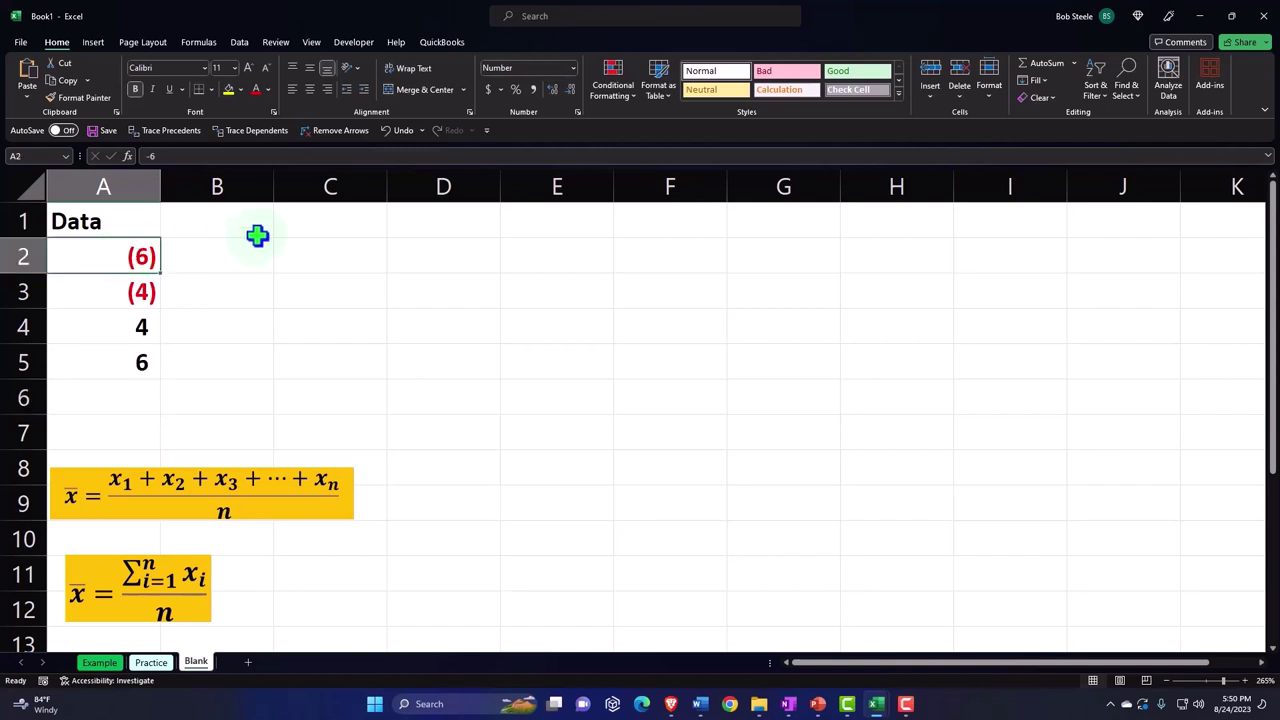
{"action": "key", "text": "Down"}
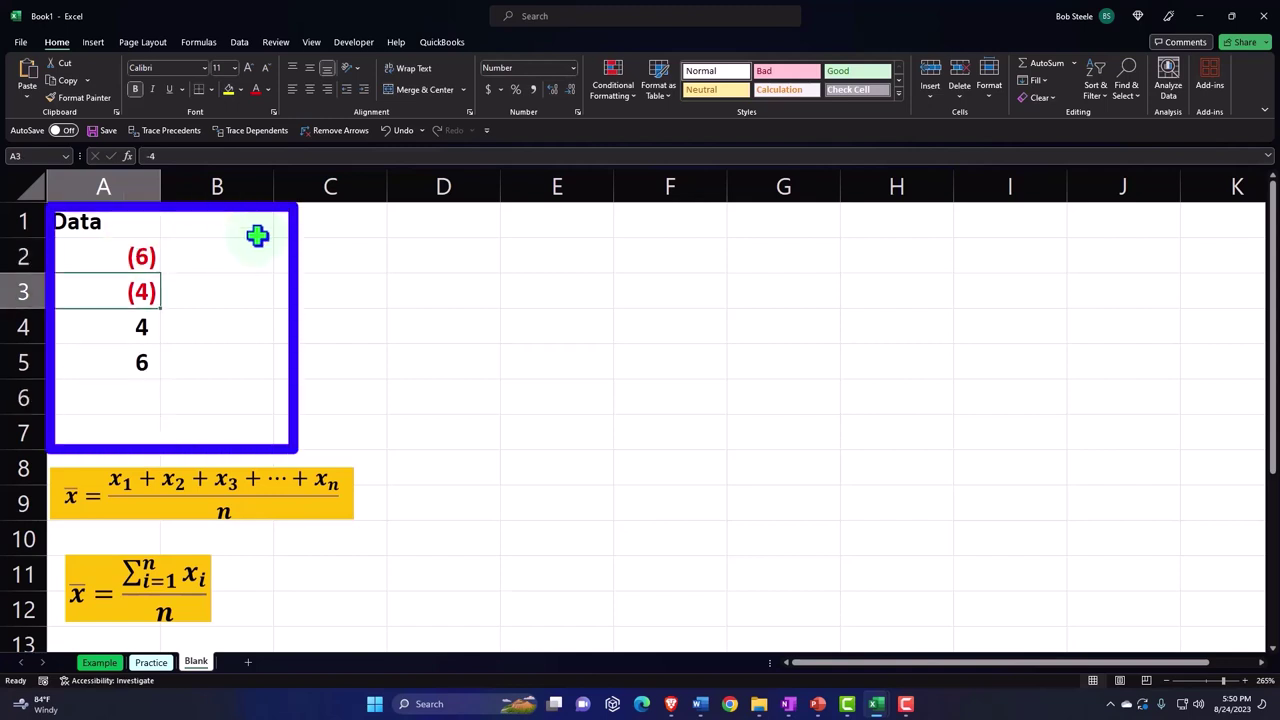
{"action": "key", "text": "Down"}
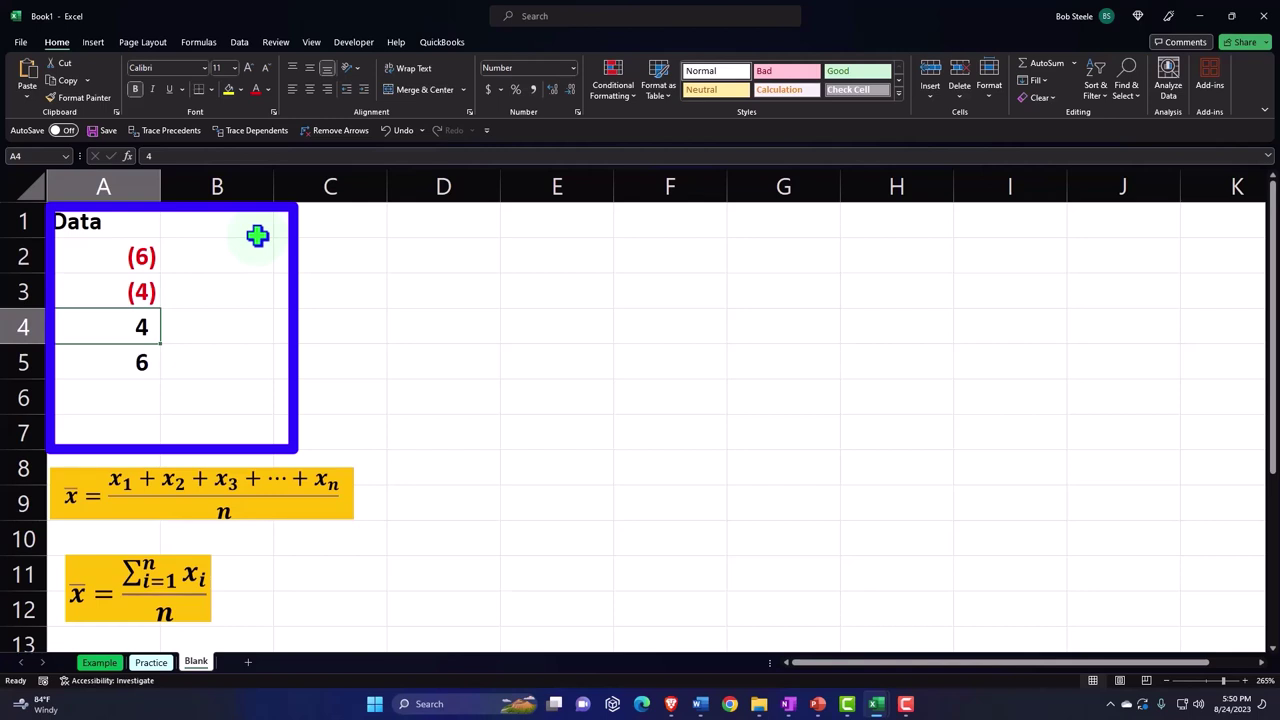
{"action": "key", "text": "Down"}
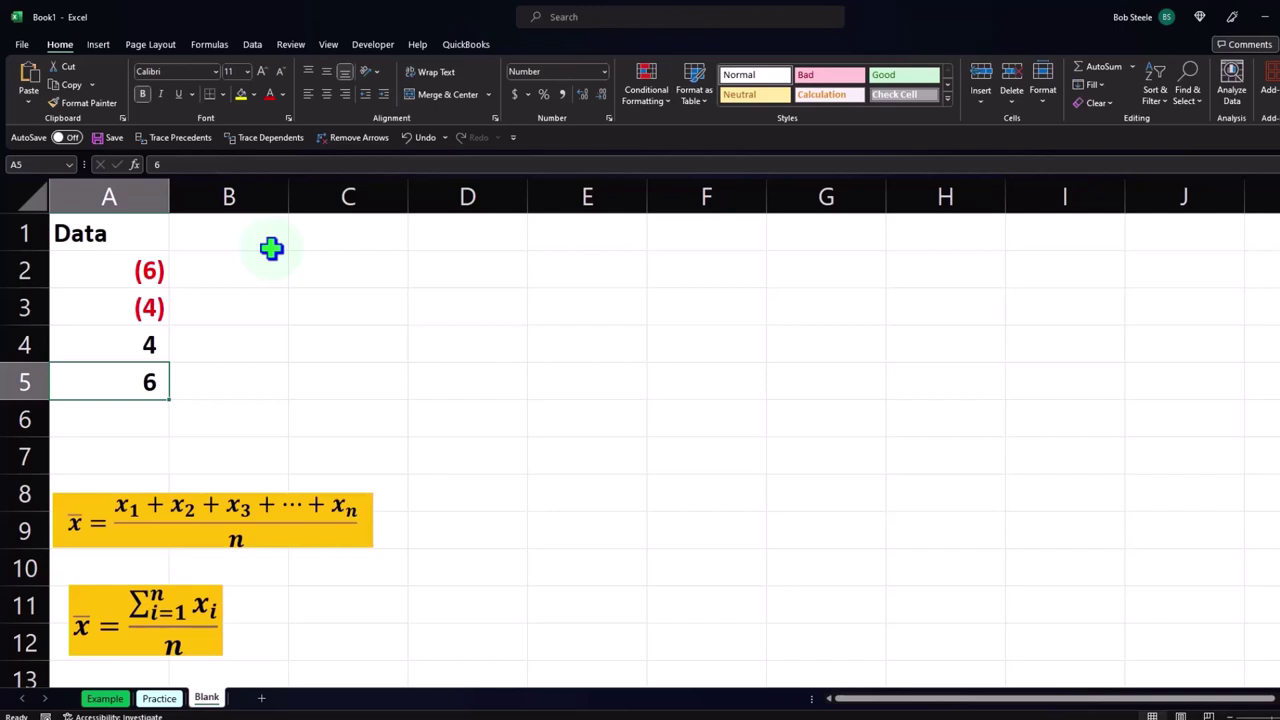
Step: Convert the data range A1:A5 into a table with headers
{"action": "left_click", "coordinate": [140, 340]}
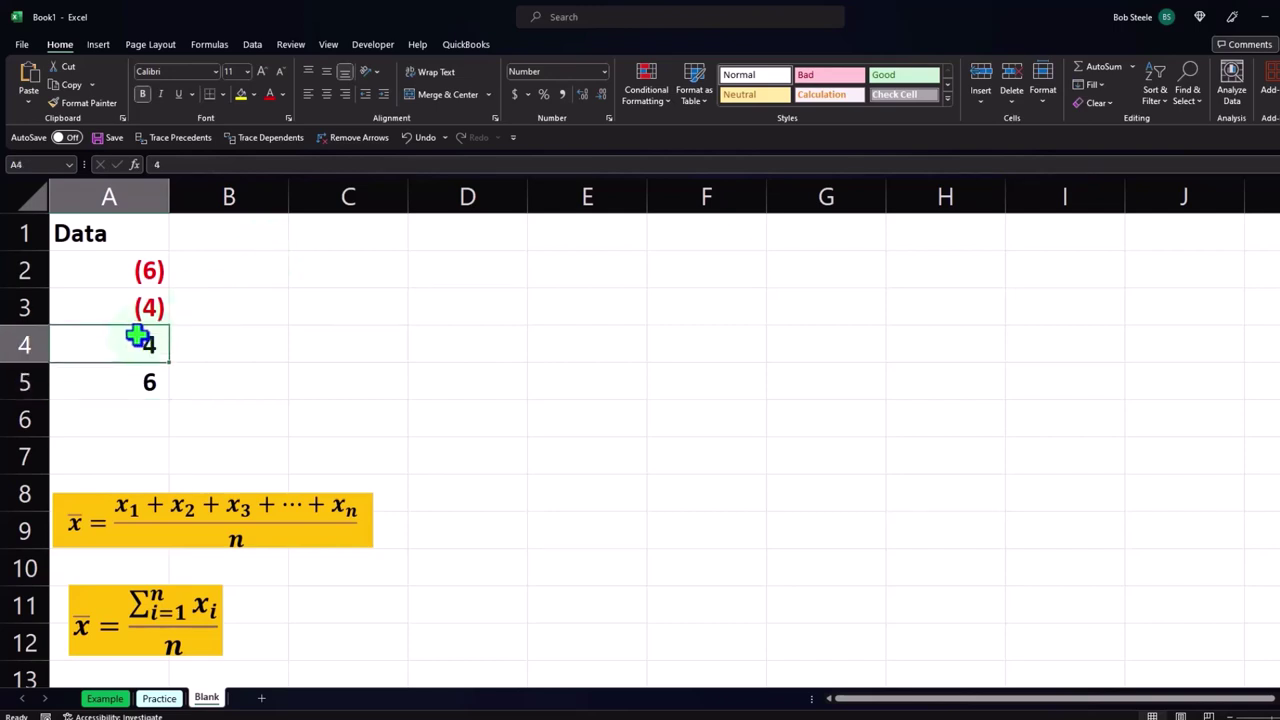
{"action": "left_click", "coordinate": [100, 46]}
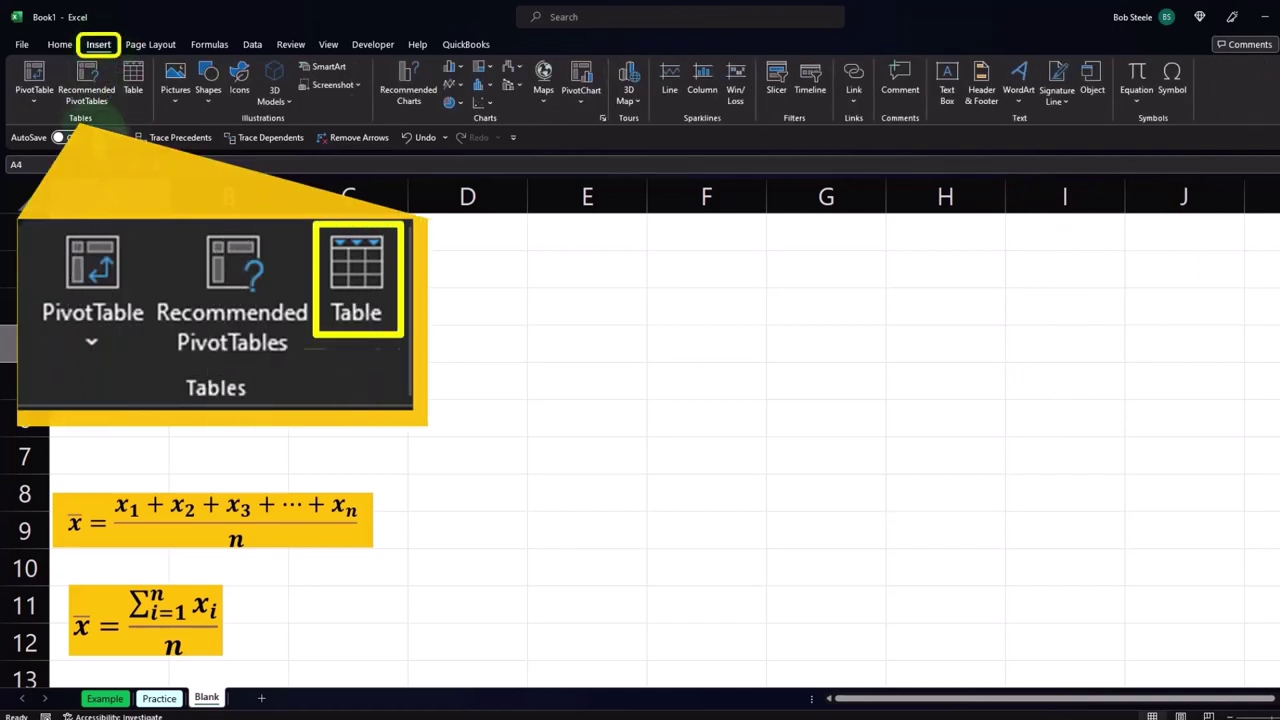
{"action": "left_click", "coordinate": [136, 80]}
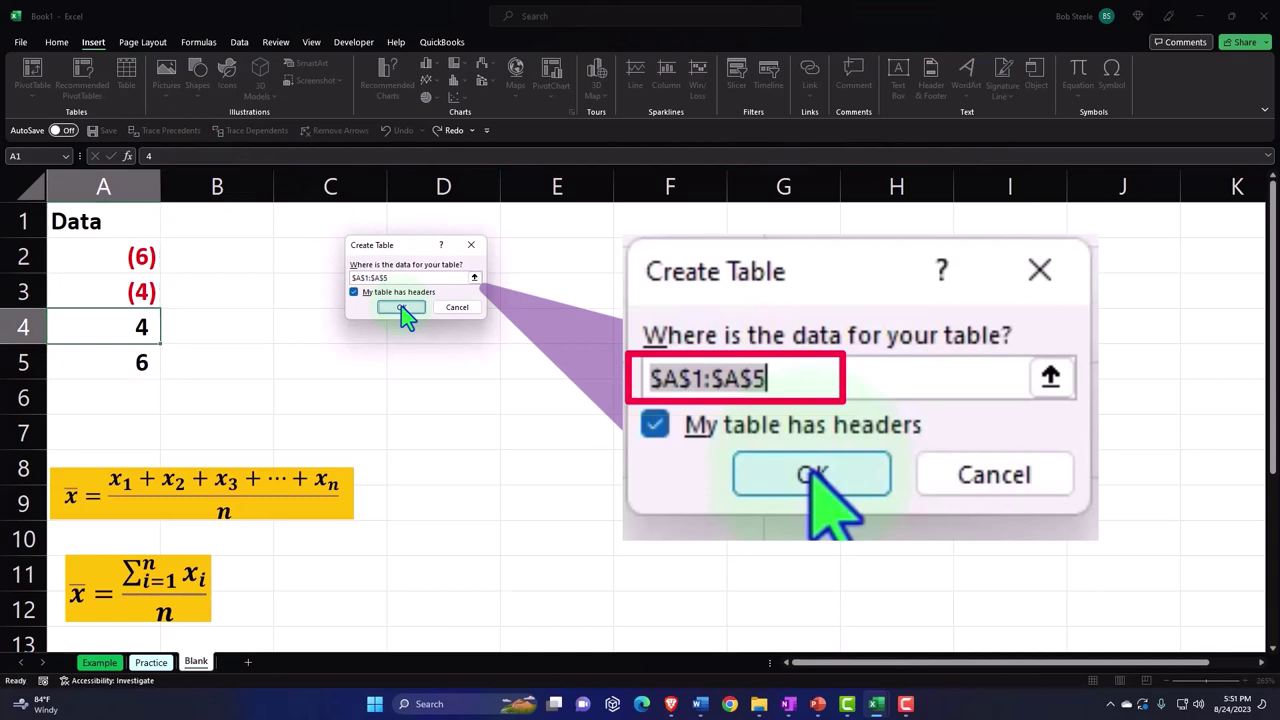
{"action": "left_click", "coordinate": [401, 306]}
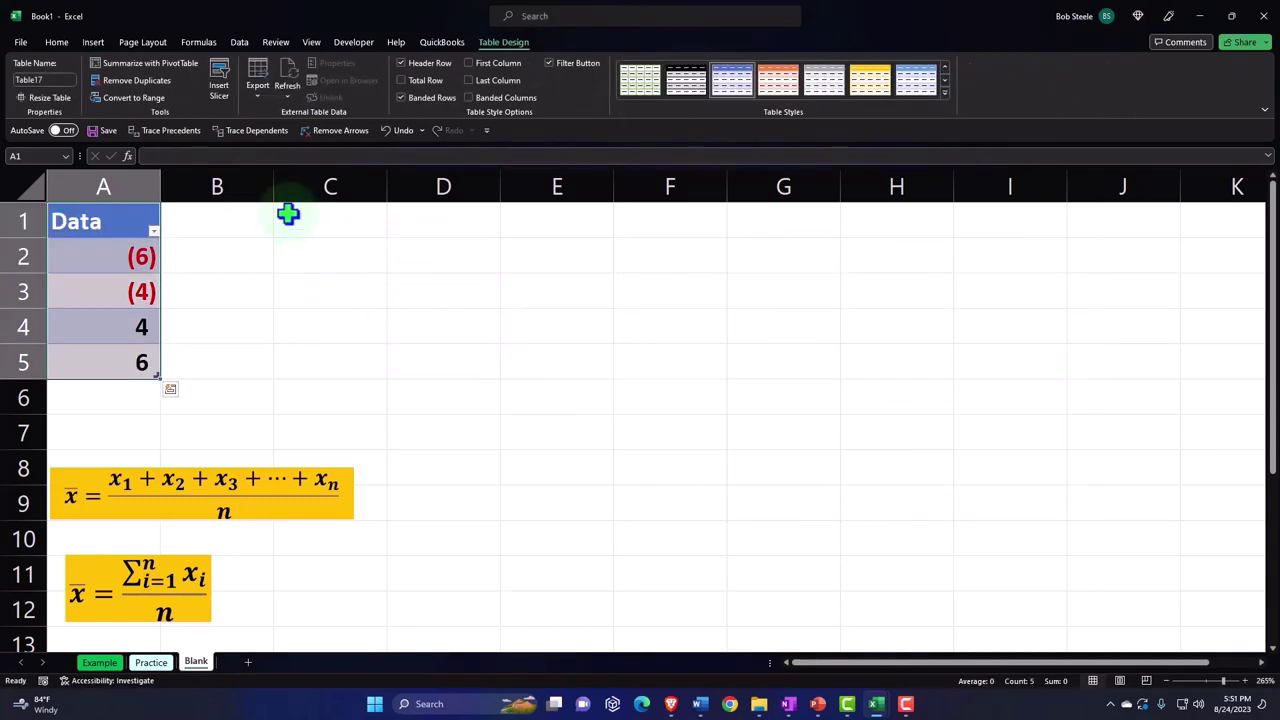
Step: Enter the label "Mean - Average Excel" in cell C1 and widen columns B and C
{"action": "left_click_drag", "start_coordinate": [273, 188], "coordinate": [355, 188]}
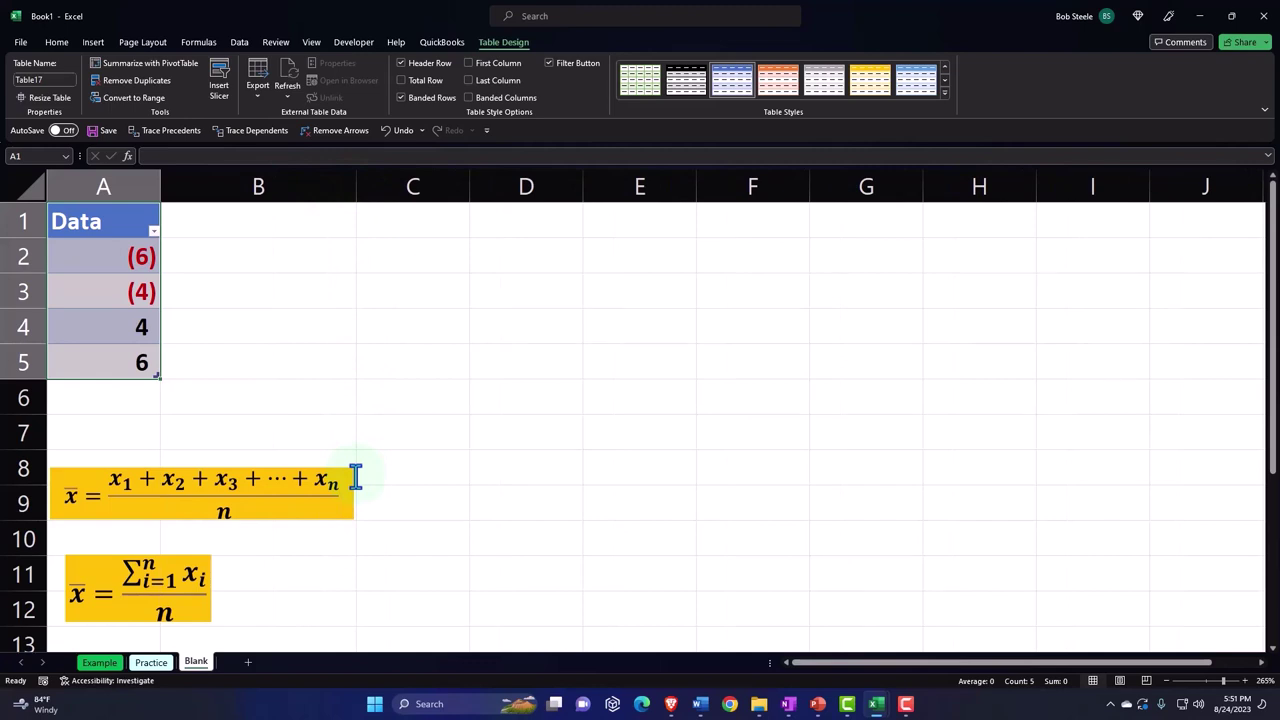
{"action": "left_click", "coordinate": [415, 229]}
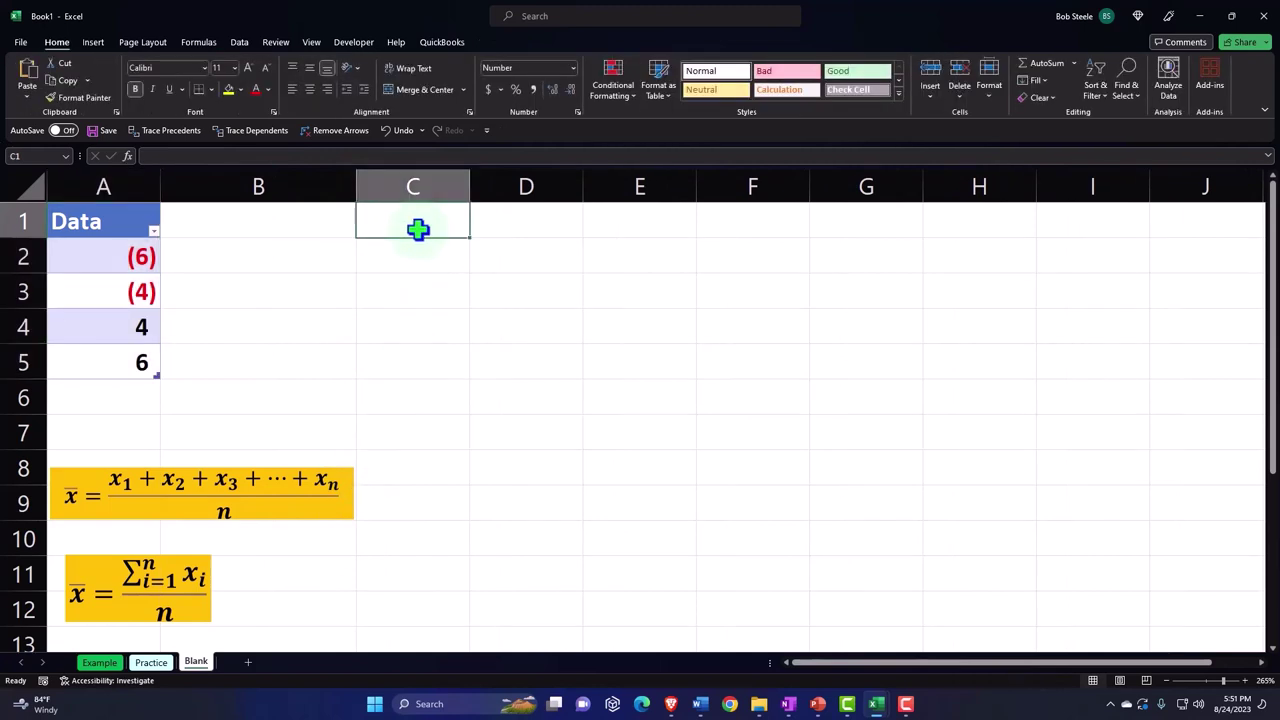
{"action": "type", "text": "Mean "}
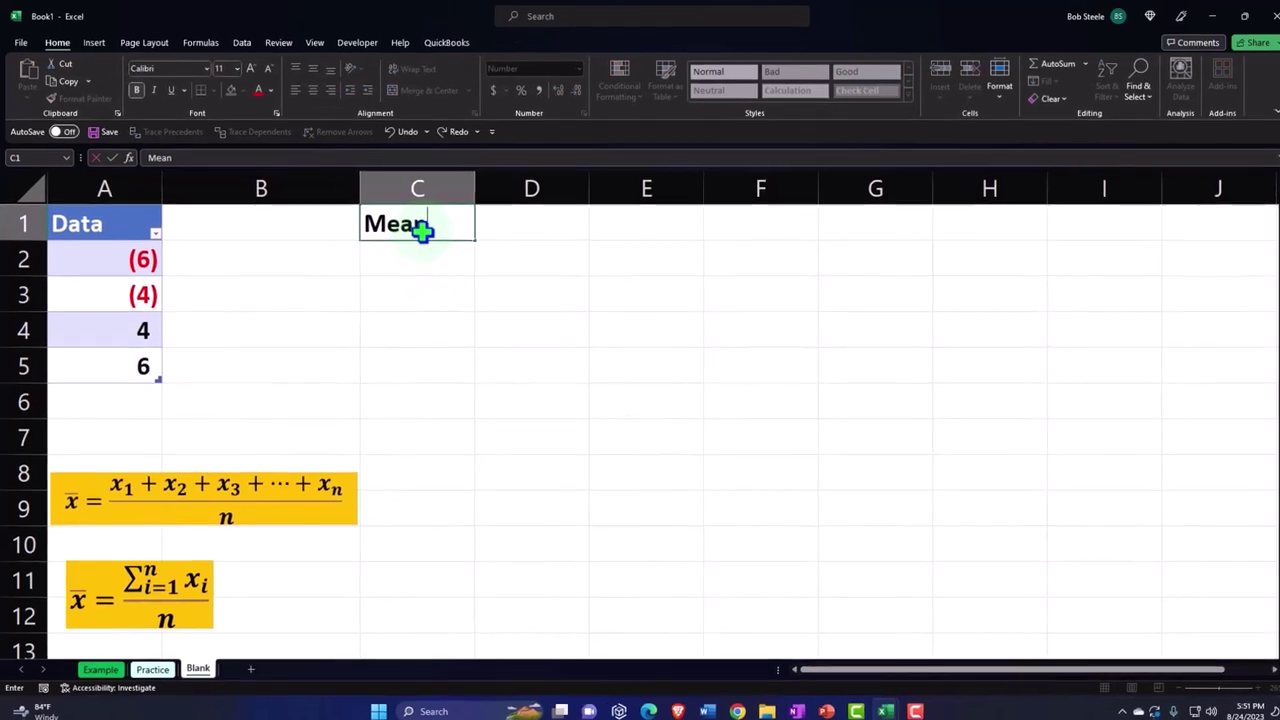
{"action": "type", "text": "-"}
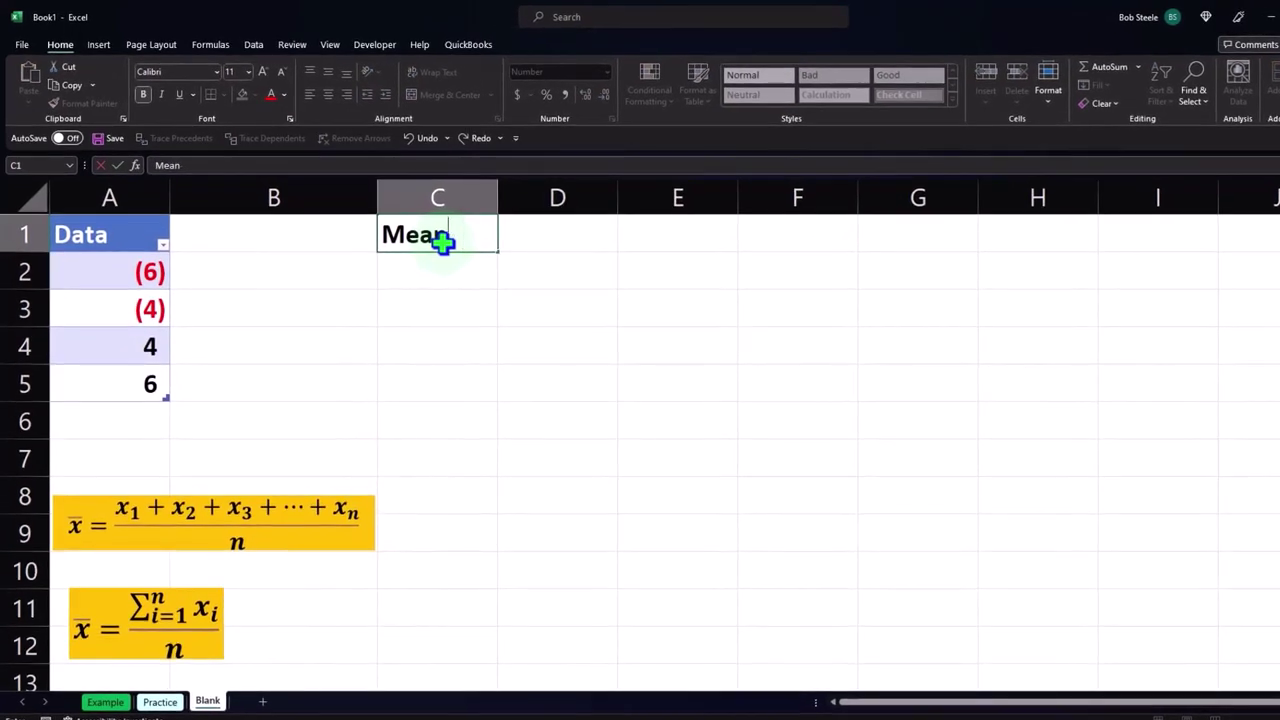
{"action": "type", "text": " Avera"}
{"action": "key", "text": "BackSpace"}
{"action": "key", "text": "BackSpace"}
{"action": "key", "text": "BackSpace"}
{"action": "type", "text": "erage Excel"}
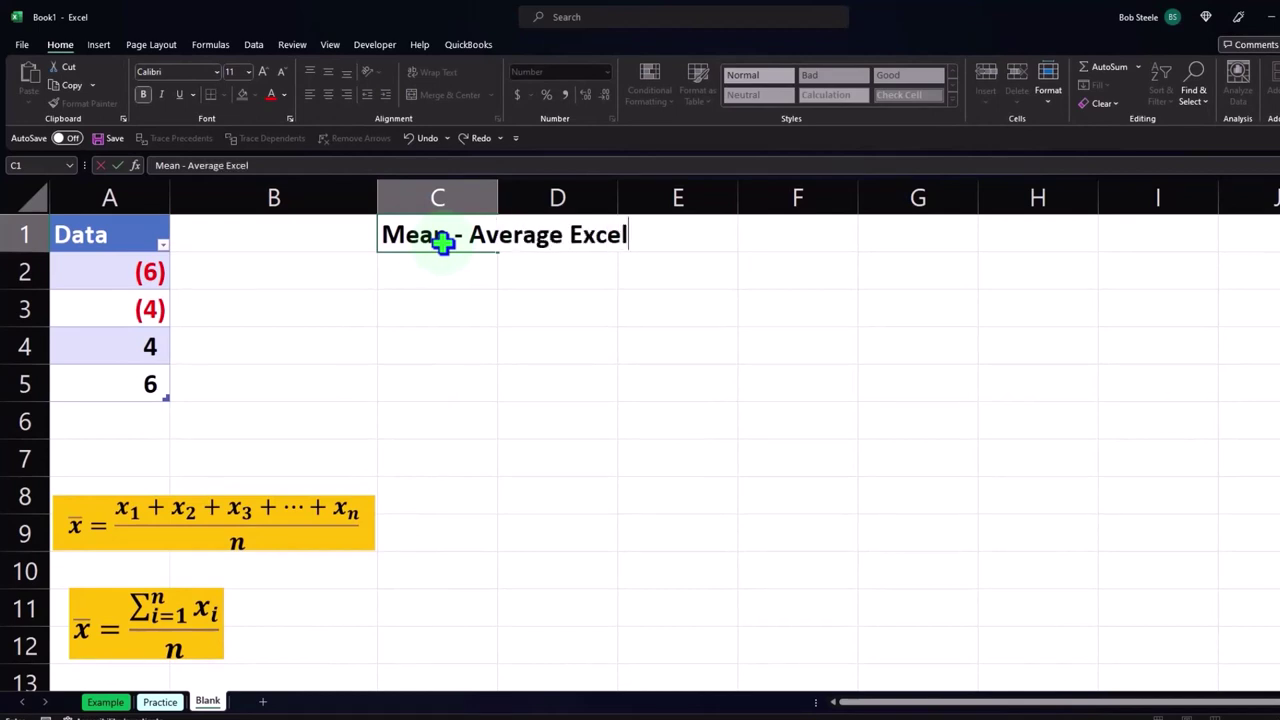
{"action": "key", "text": "Return"}
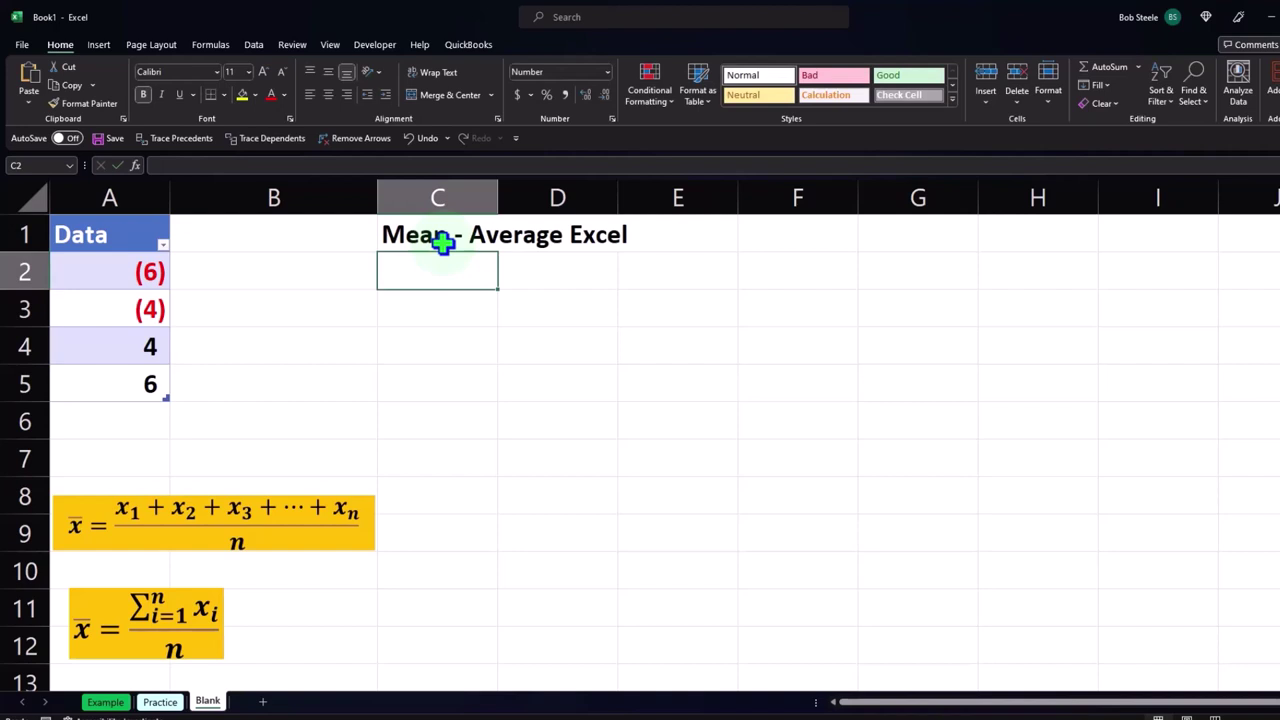
{"action": "left_click_drag", "start_coordinate": [498, 198], "coordinate": [634, 208]}
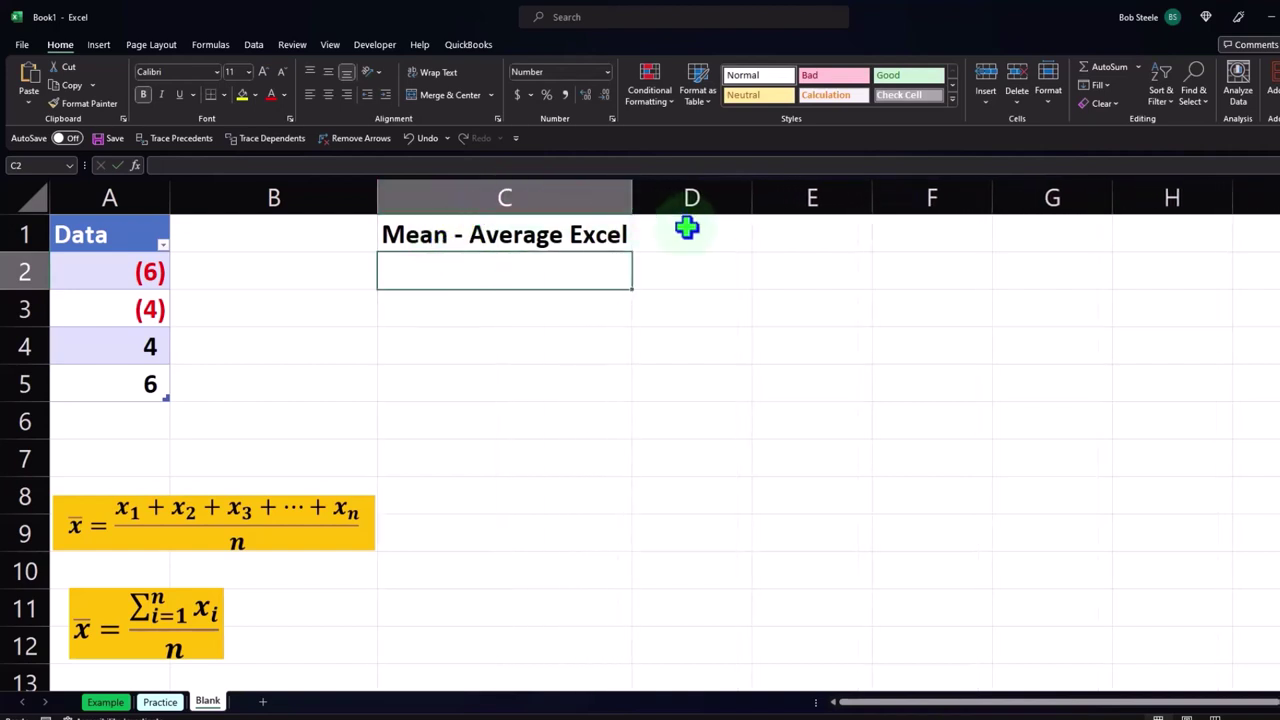
Step: Calculate the mean of the table's Data column in cell D1 with the AVERAGE function
{"action": "left_click", "coordinate": [687, 229]}
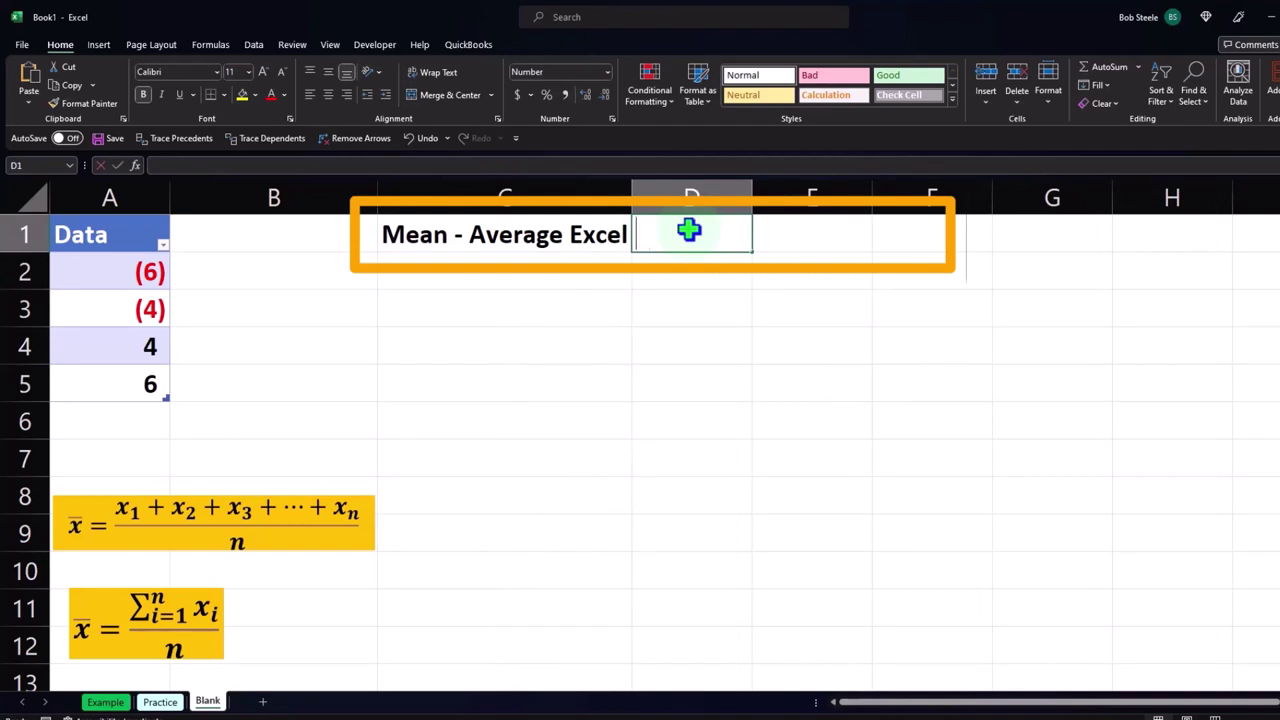
{"action": "type", "text": "=aver"}
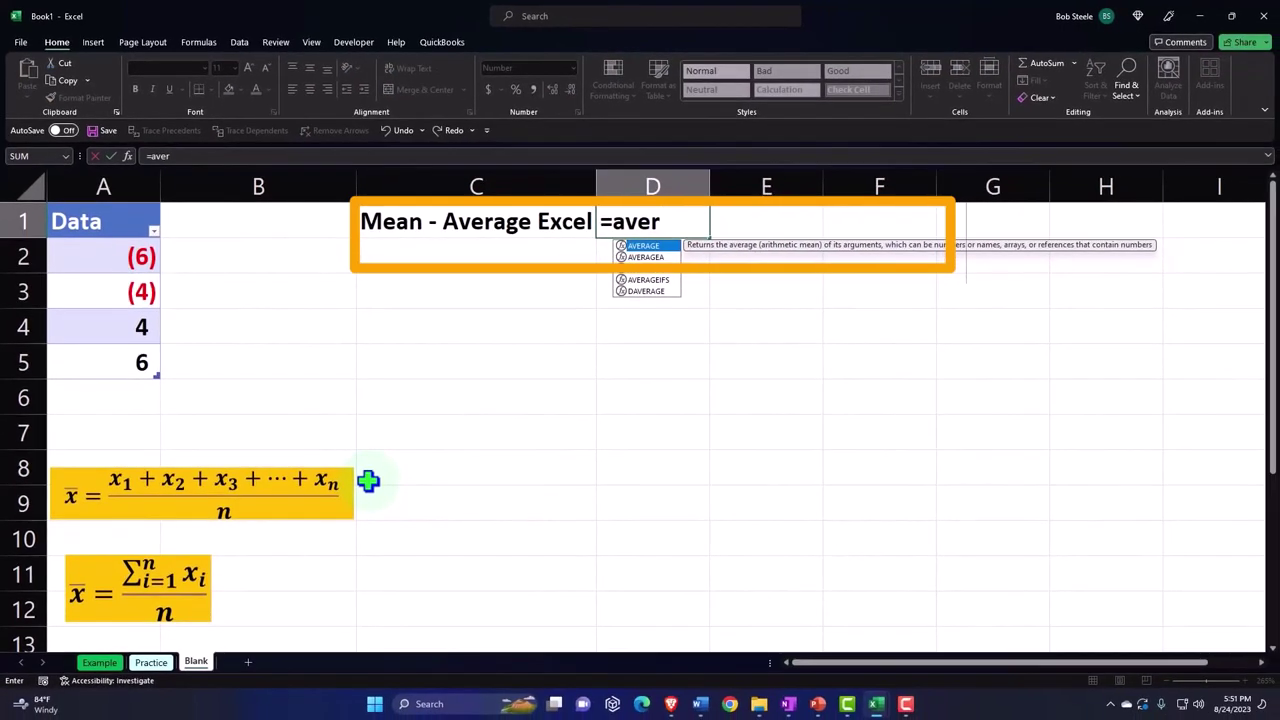
{"action": "double_click", "coordinate": [640, 246]}
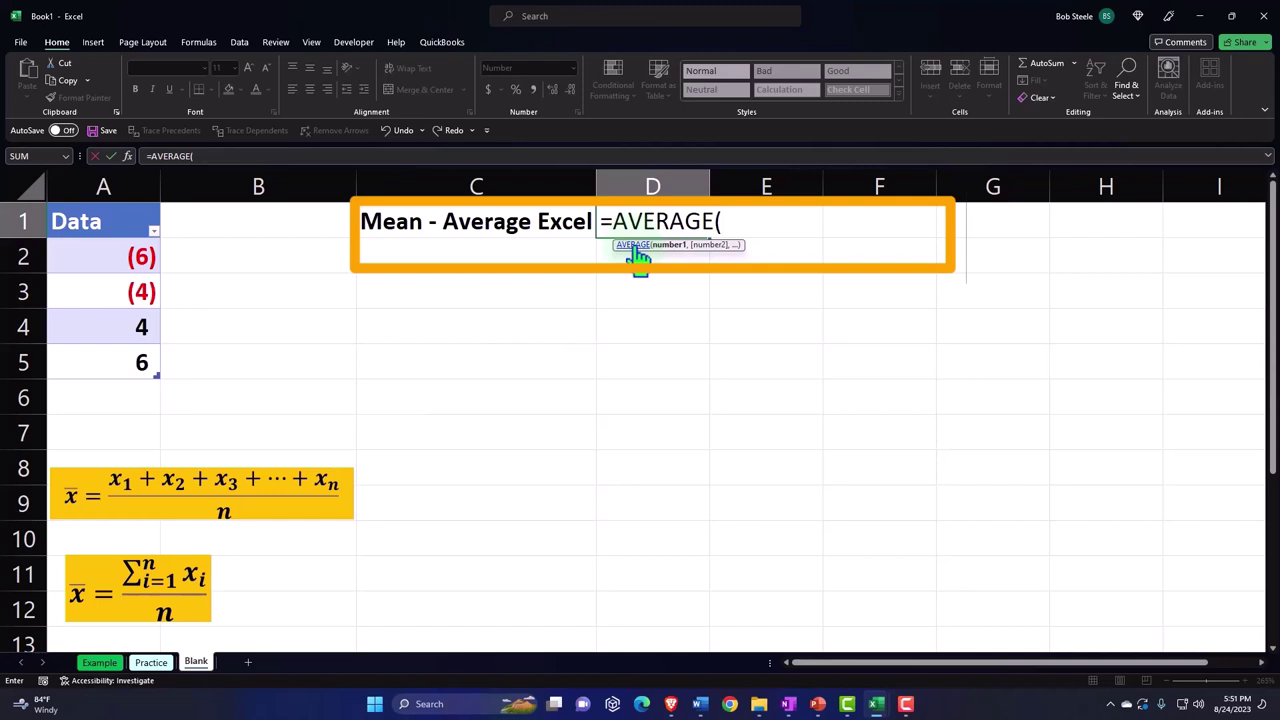
{"action": "left_click", "coordinate": [112, 206]}
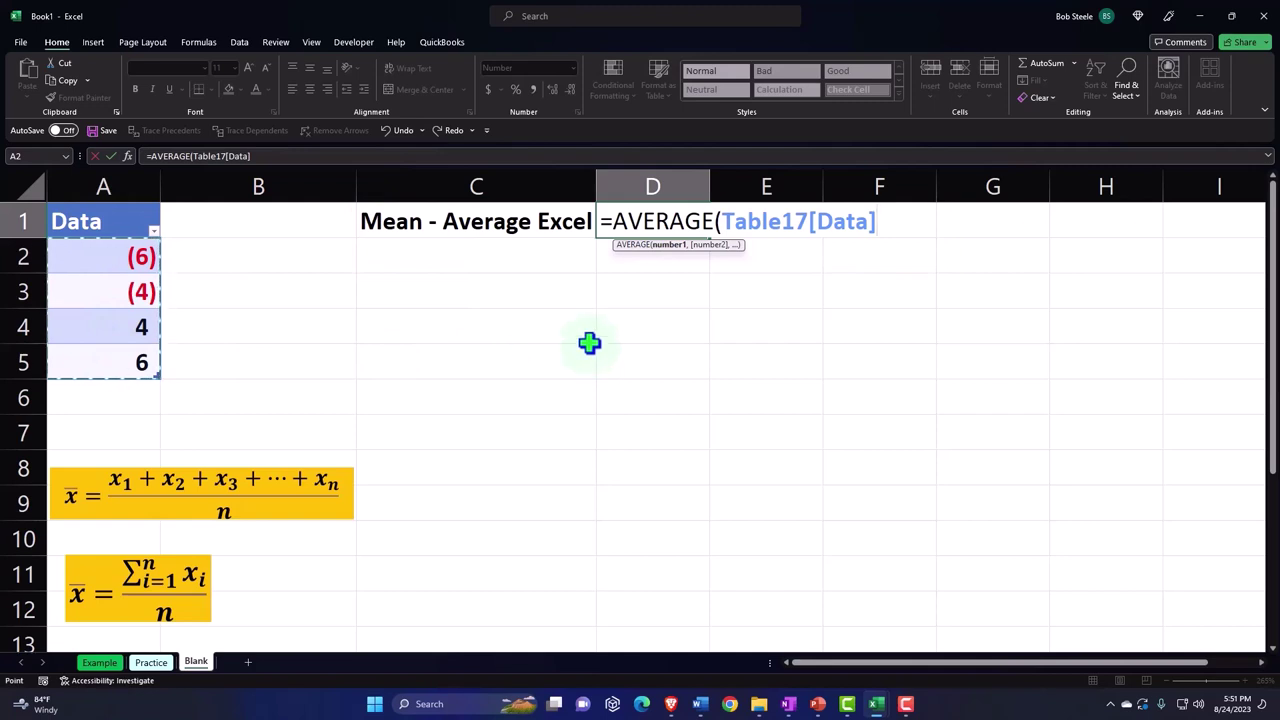
{"action": "key", "text": "Return"}
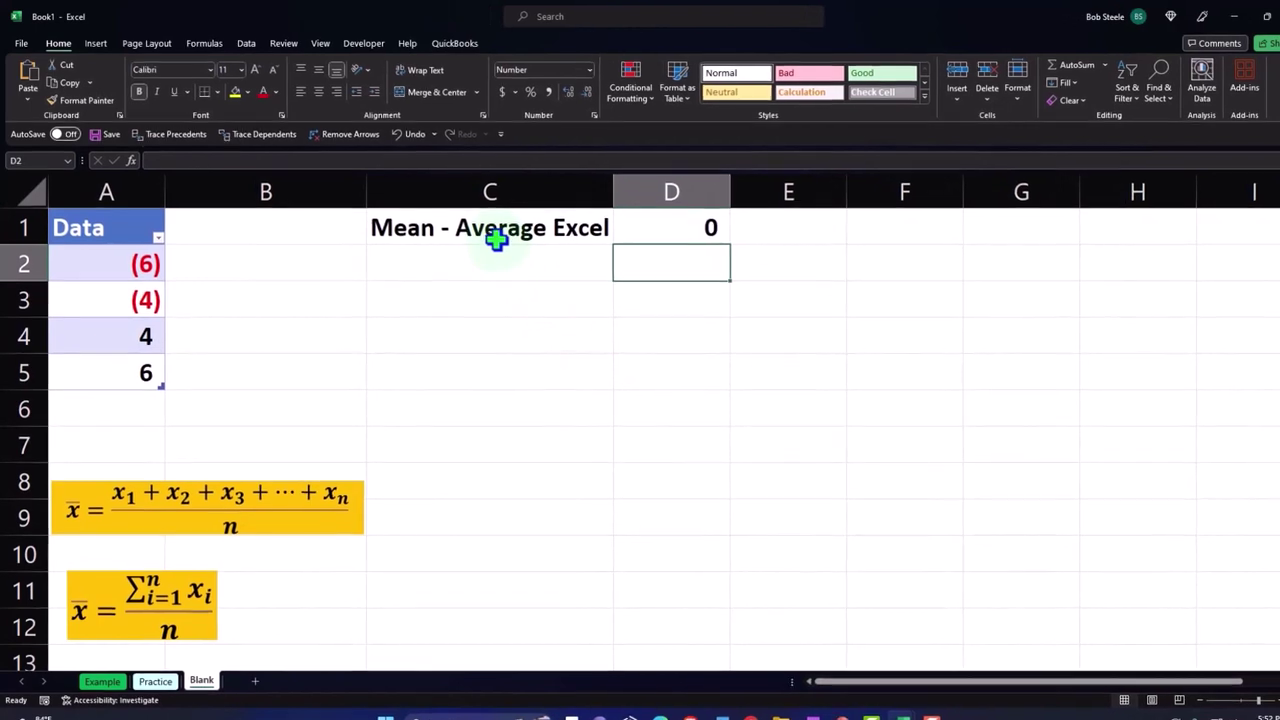
Step: Apply all borders and the light blue recent fill color to cells C1:D1
{"action": "left_click", "coordinate": [479, 224]}
{"action": "left_click_drag", "start_coordinate": [497, 232], "coordinate": [651, 226]}
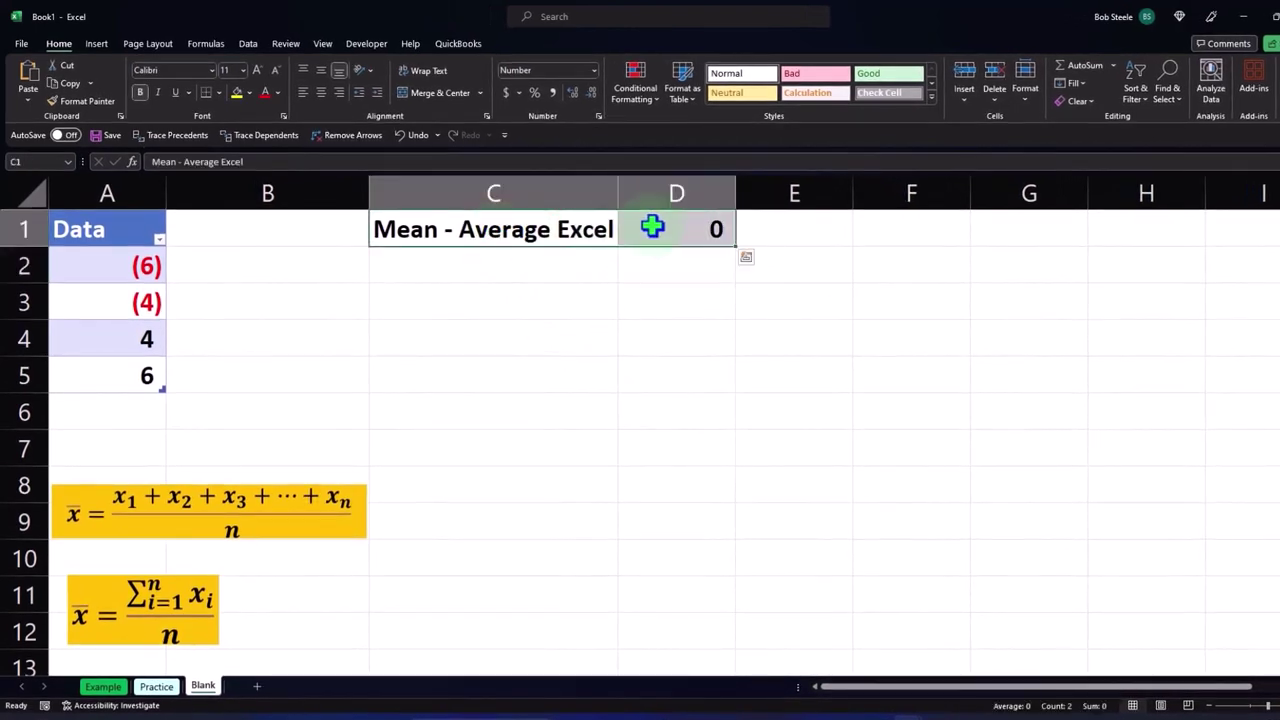
{"action": "left_click", "coordinate": [219, 91]}
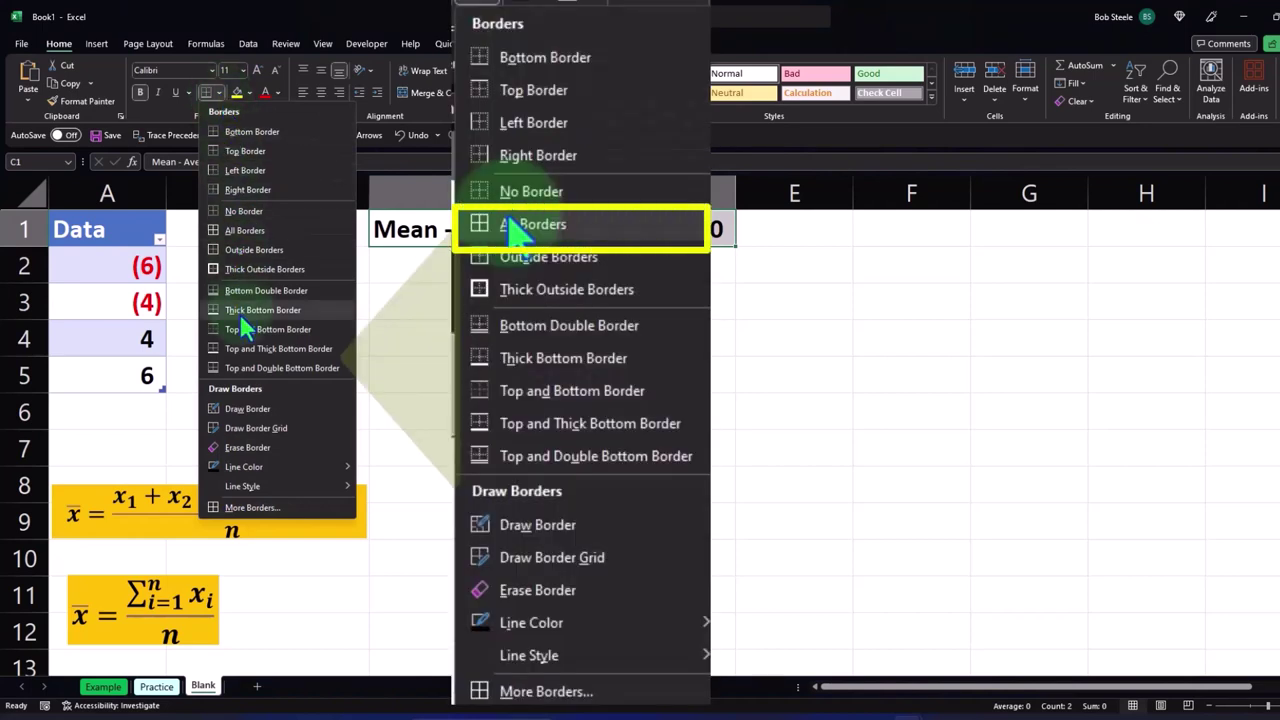
{"action": "left_click", "coordinate": [242, 230]}
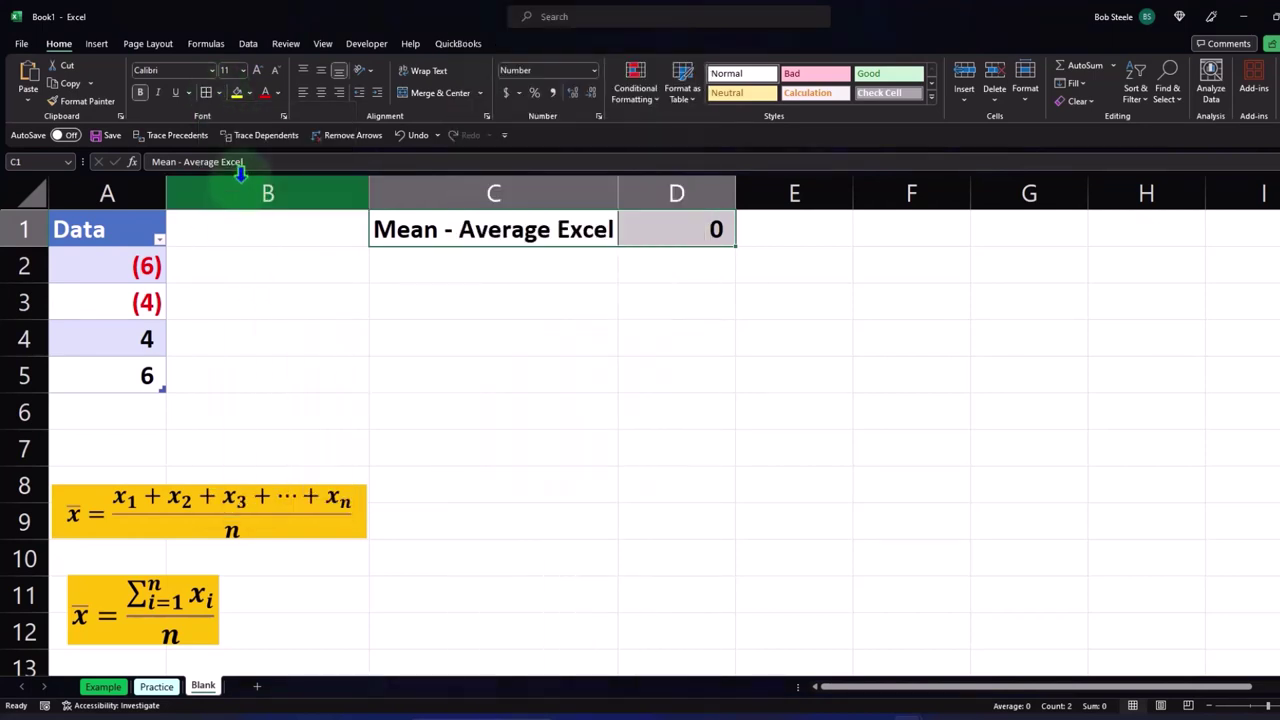
{"action": "left_click", "coordinate": [249, 93]}
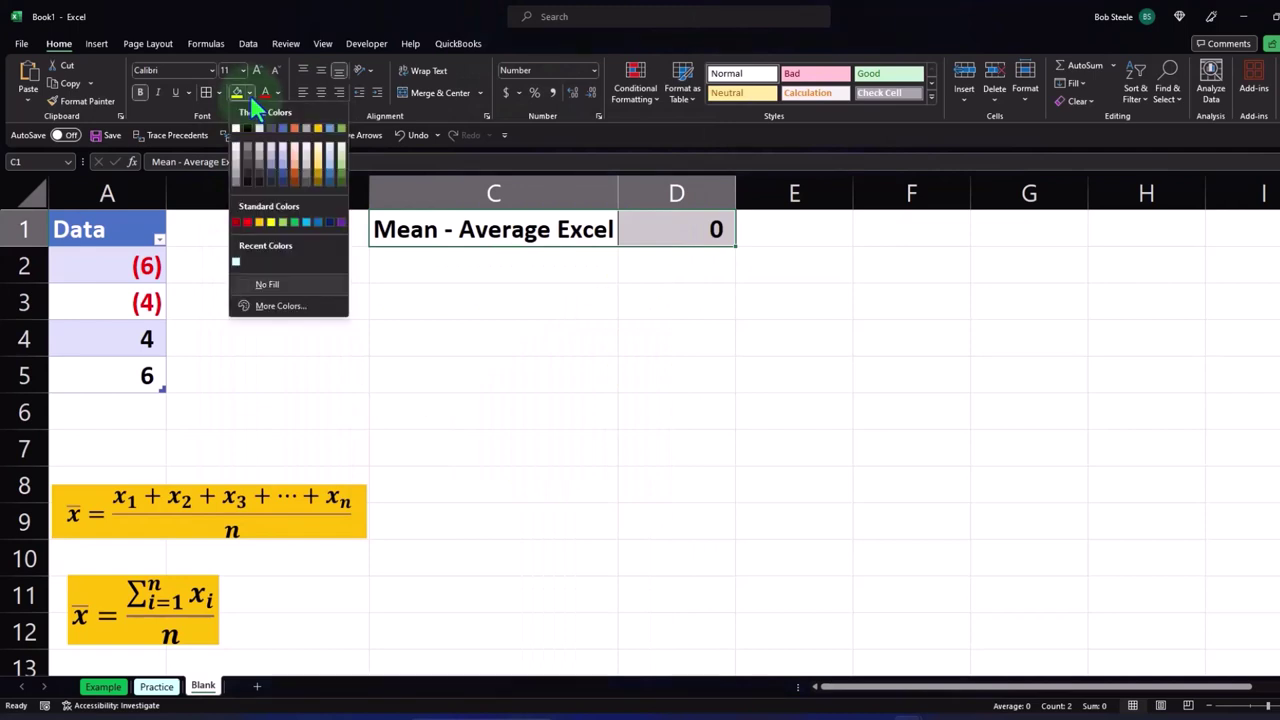
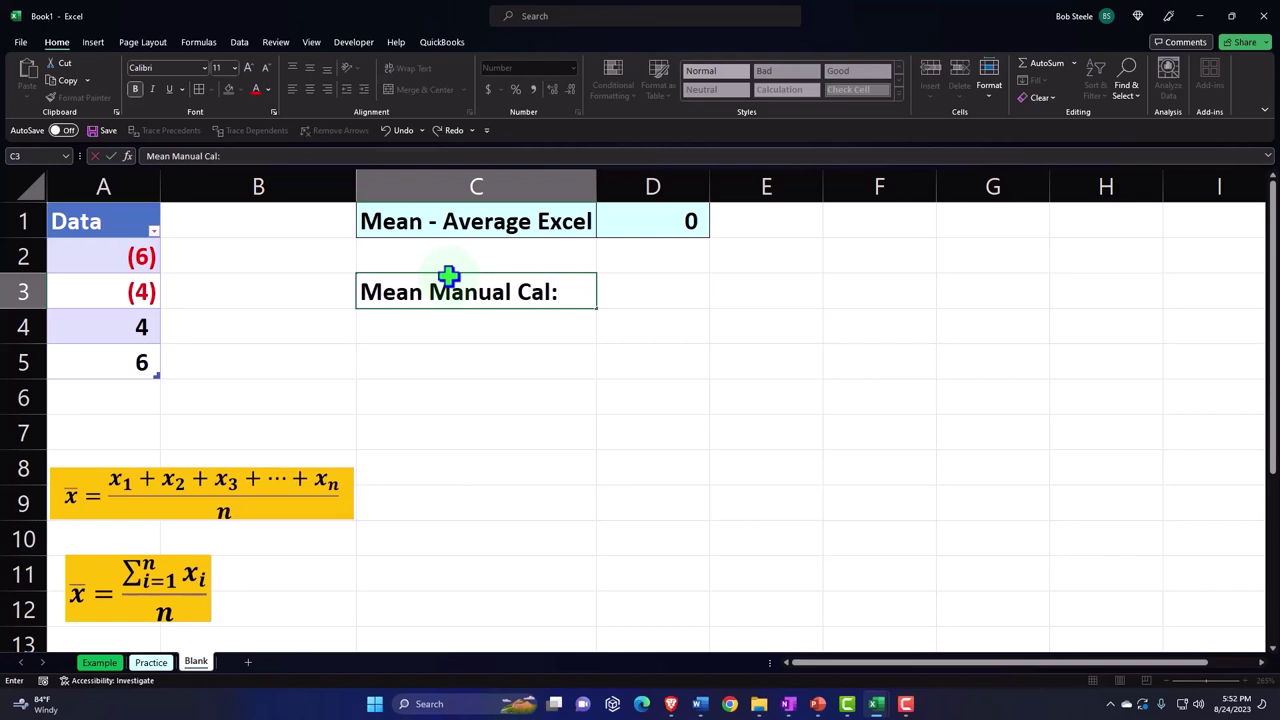
Step: Enter the heading "Mean Manual Calculation:" in cell C3 and give C3:D3 a black fill with white text
{"action": "type", "text": "ulation:"}
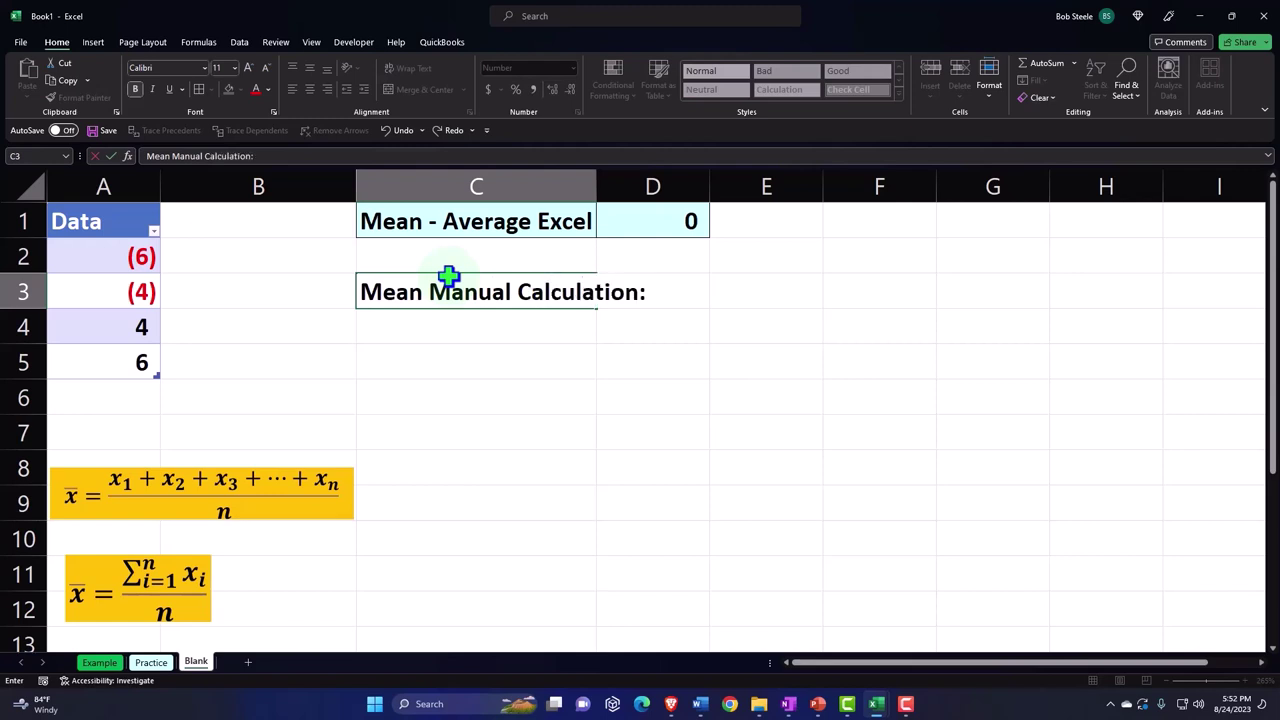
{"action": "key", "text": "Return"}
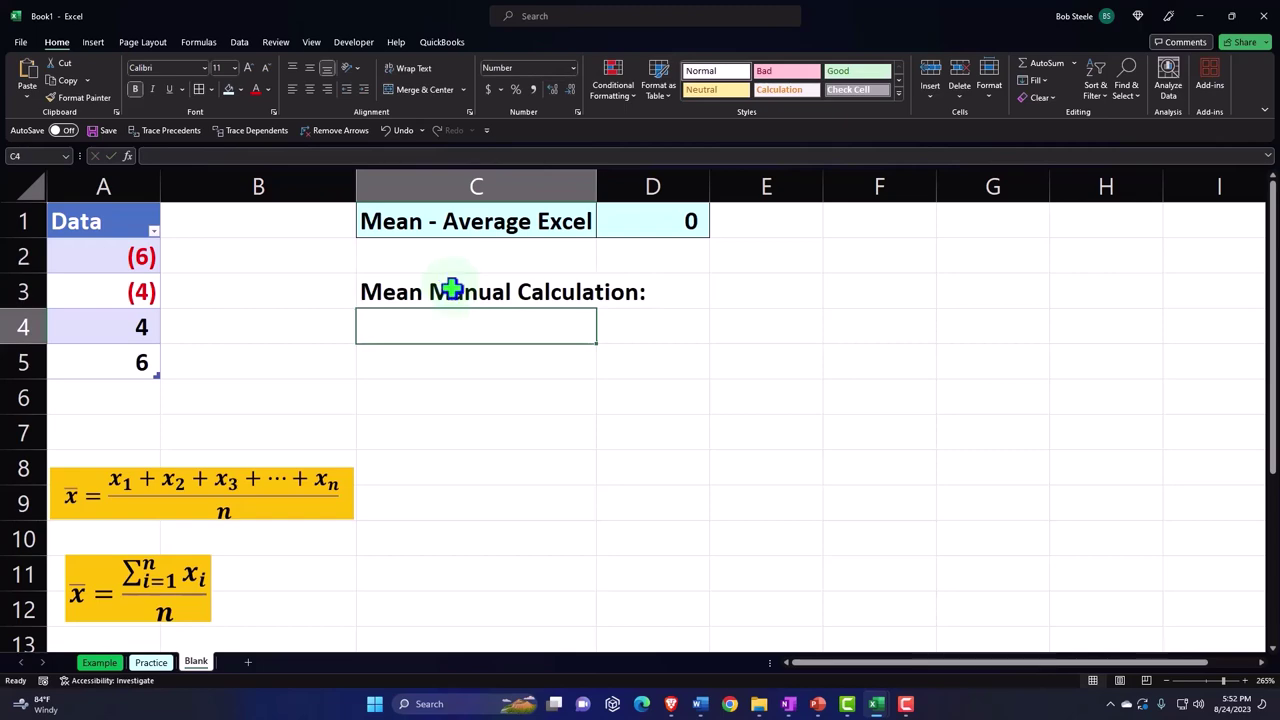
{"action": "left_click_drag", "start_coordinate": [452, 289], "coordinate": [600, 278]}
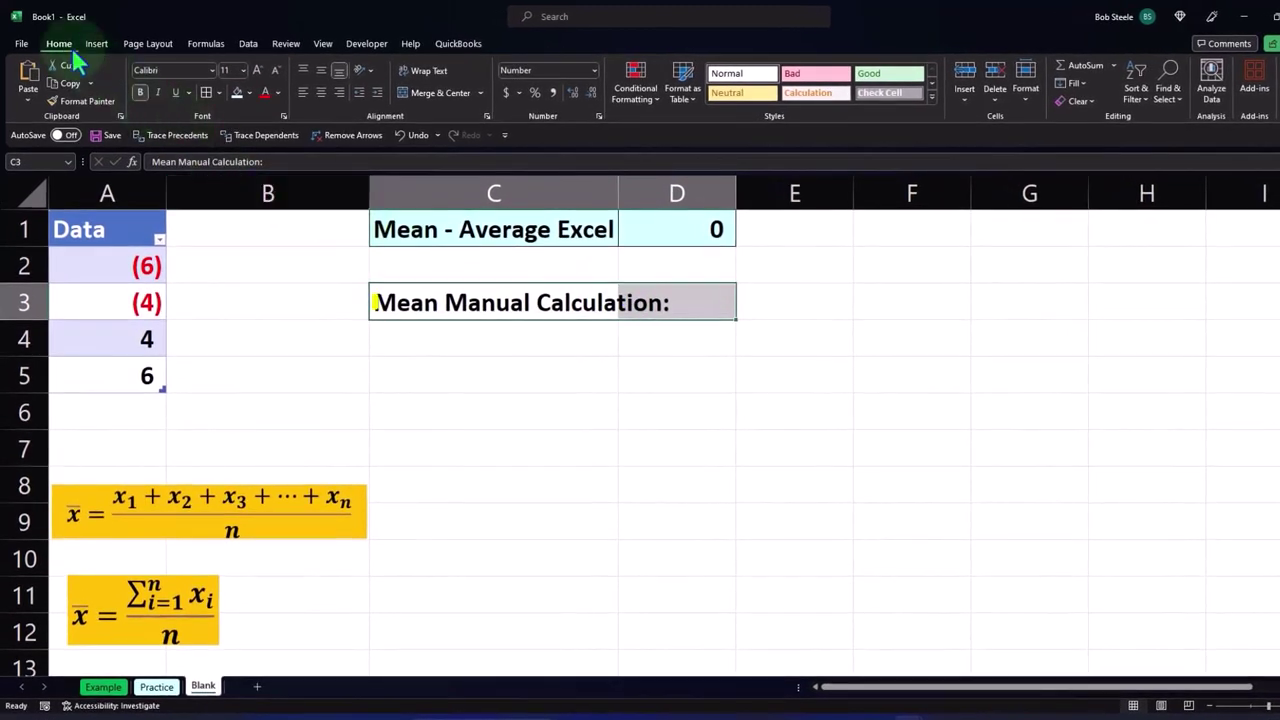
{"action": "left_click", "coordinate": [247, 93]}
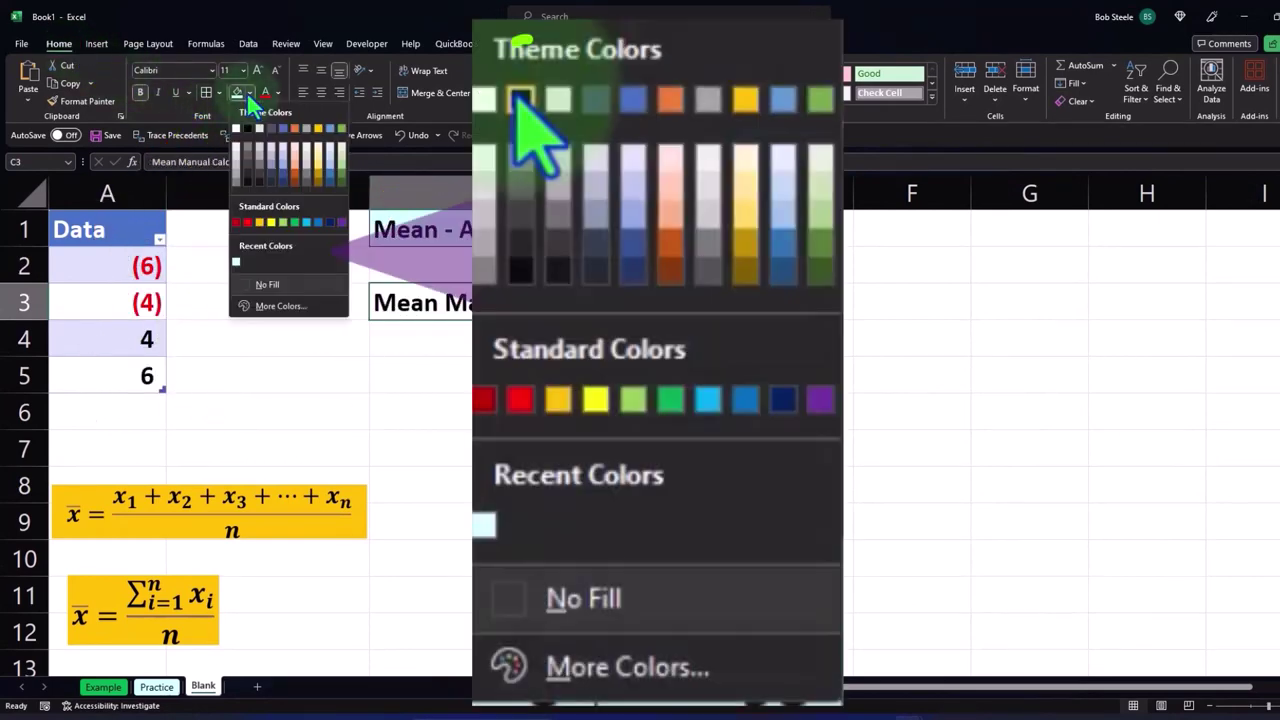
{"action": "left_click", "coordinate": [248, 129]}
{"action": "left_click", "coordinate": [278, 92]}
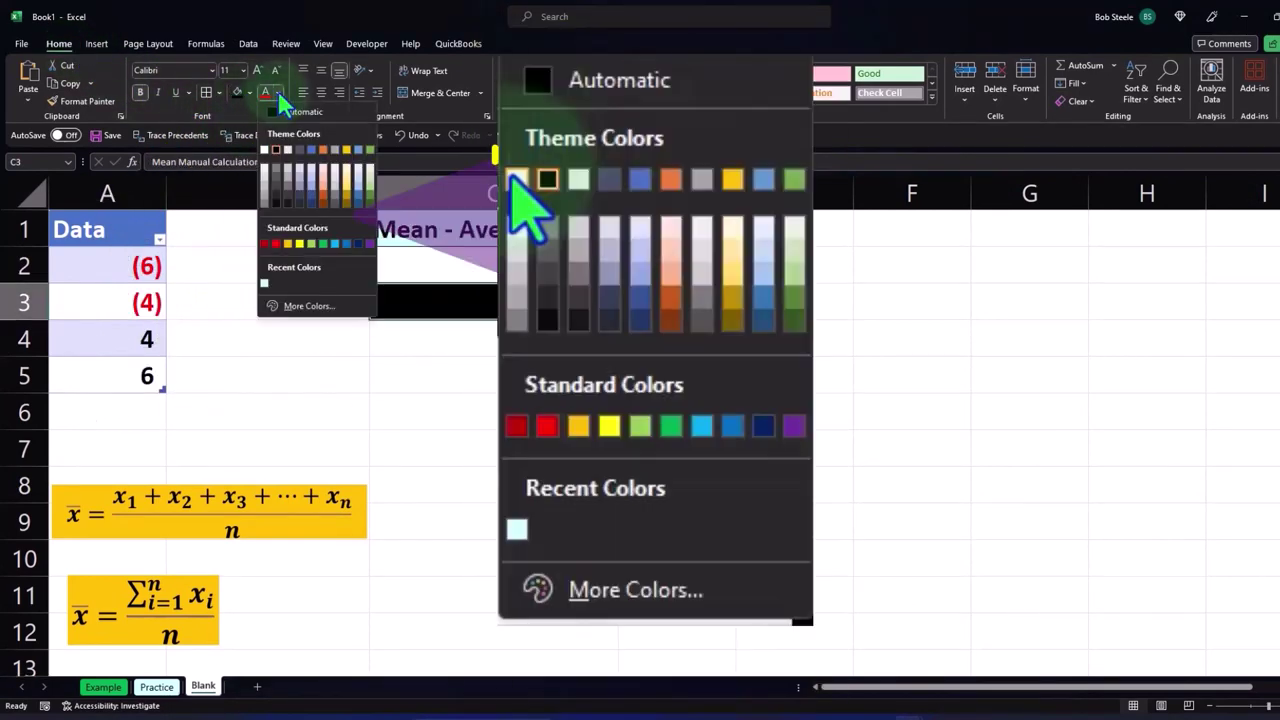
{"action": "left_click", "coordinate": [270, 145]}
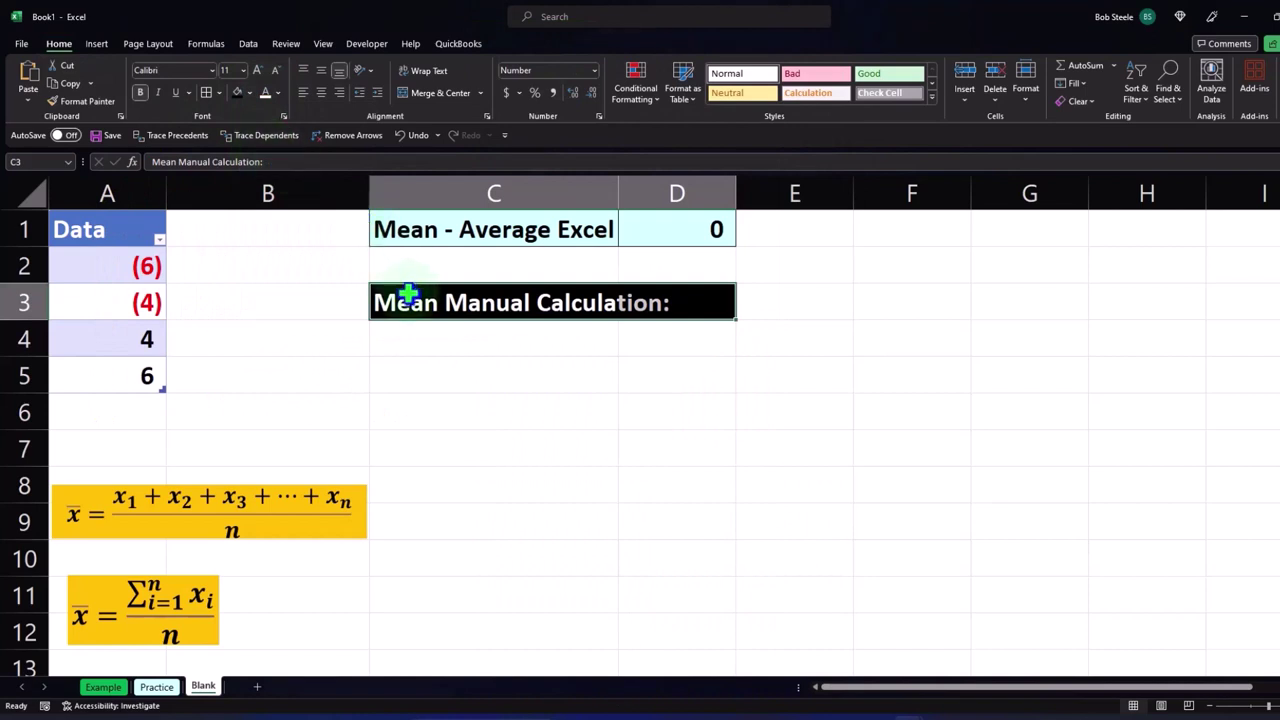
Step: Enter the label "Sum of data (x)" in cell C4 under the manual calculation heading
{"action": "left_click", "coordinate": [424, 334]}
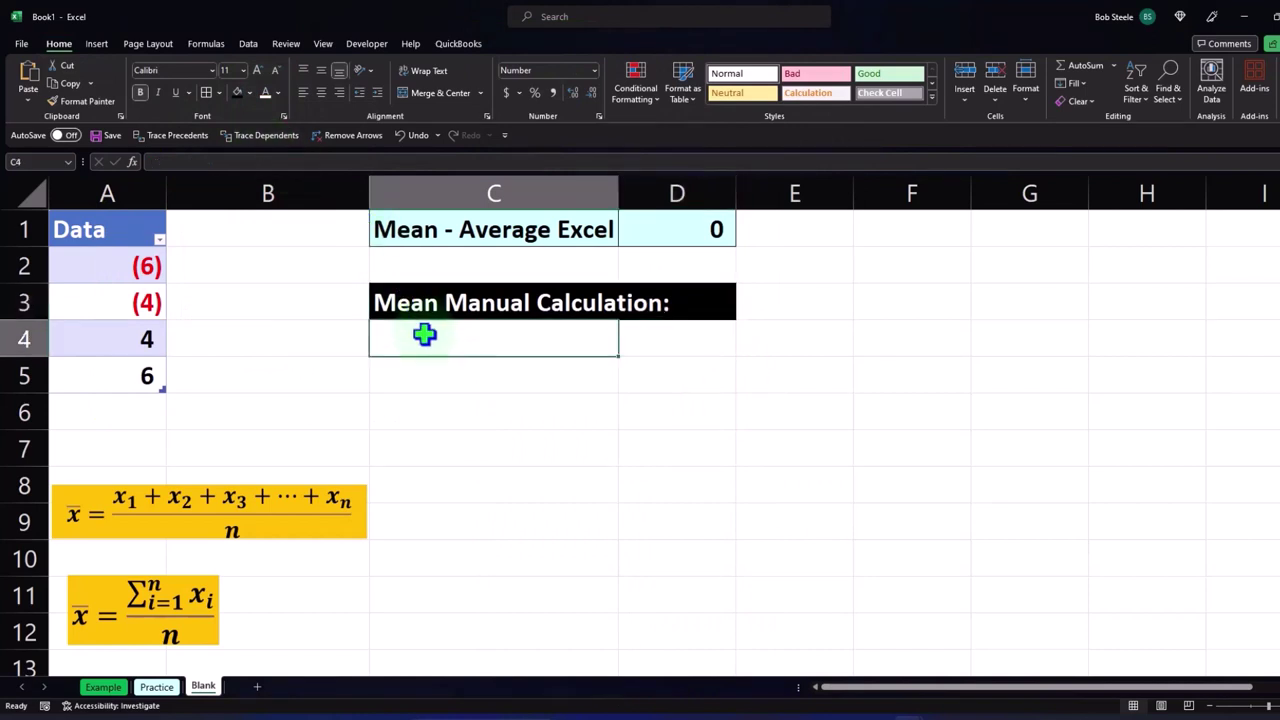
{"action": "type", "text": "Sum of data (x)"}
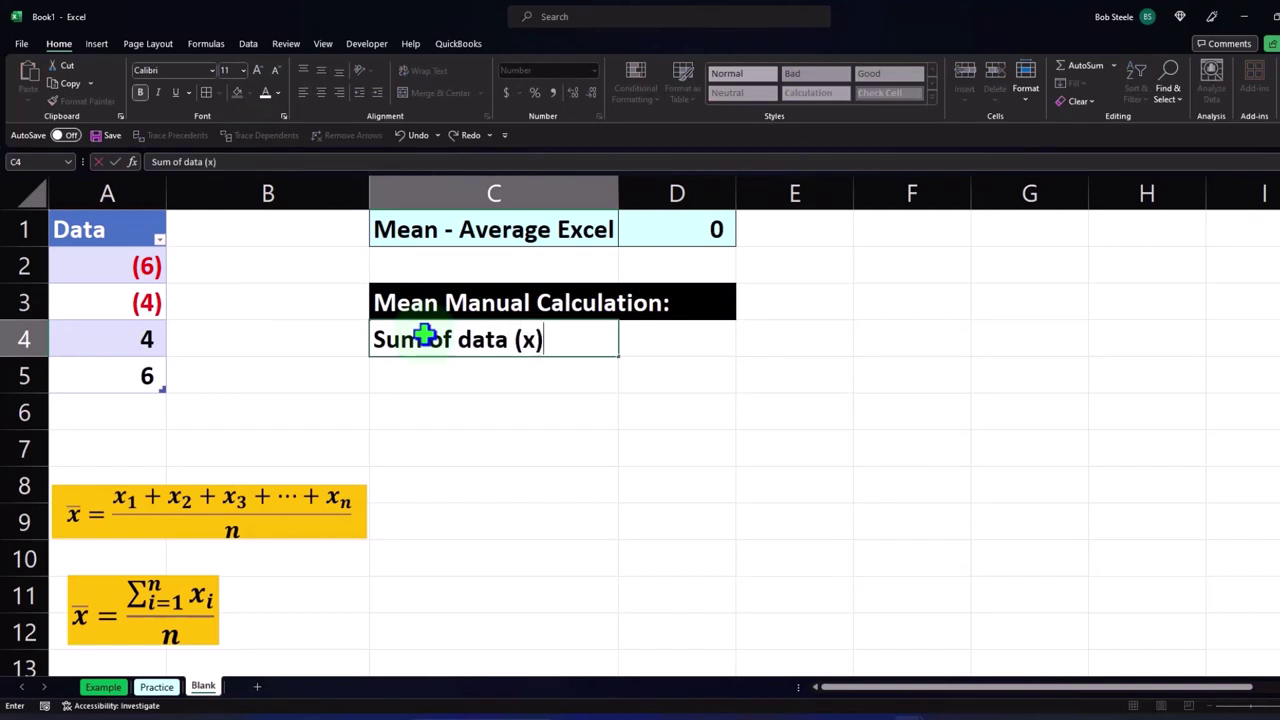
{"action": "key", "text": "Tab"}
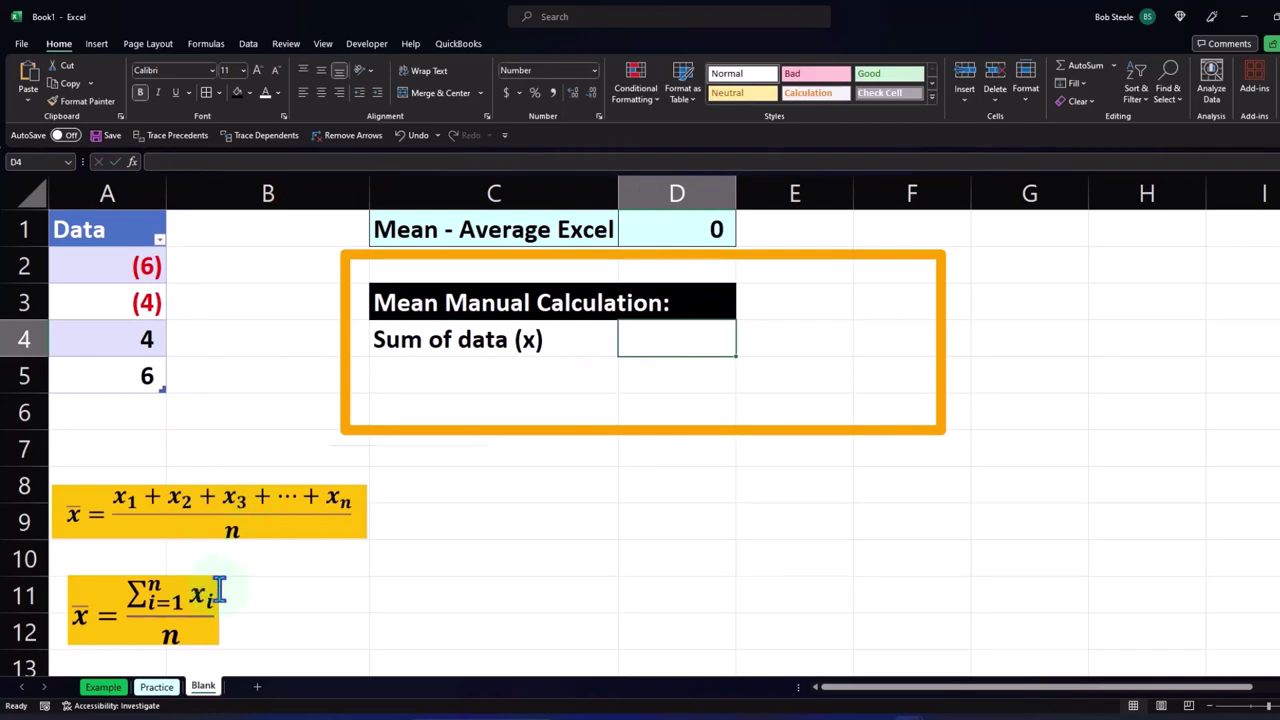
Step: Total the table's Data column (A2:A5) in cell D4 with the SUM function
{"action": "type", "text": "="}
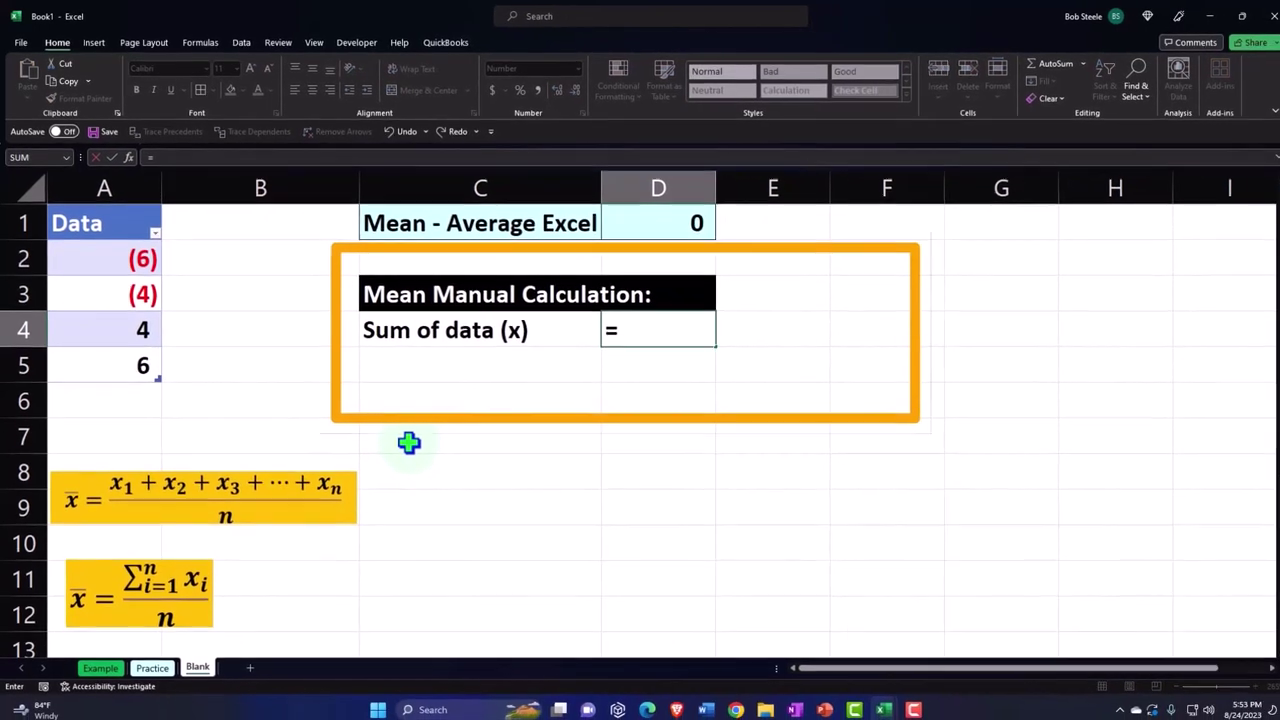
{"action": "type", "text": "sum("}
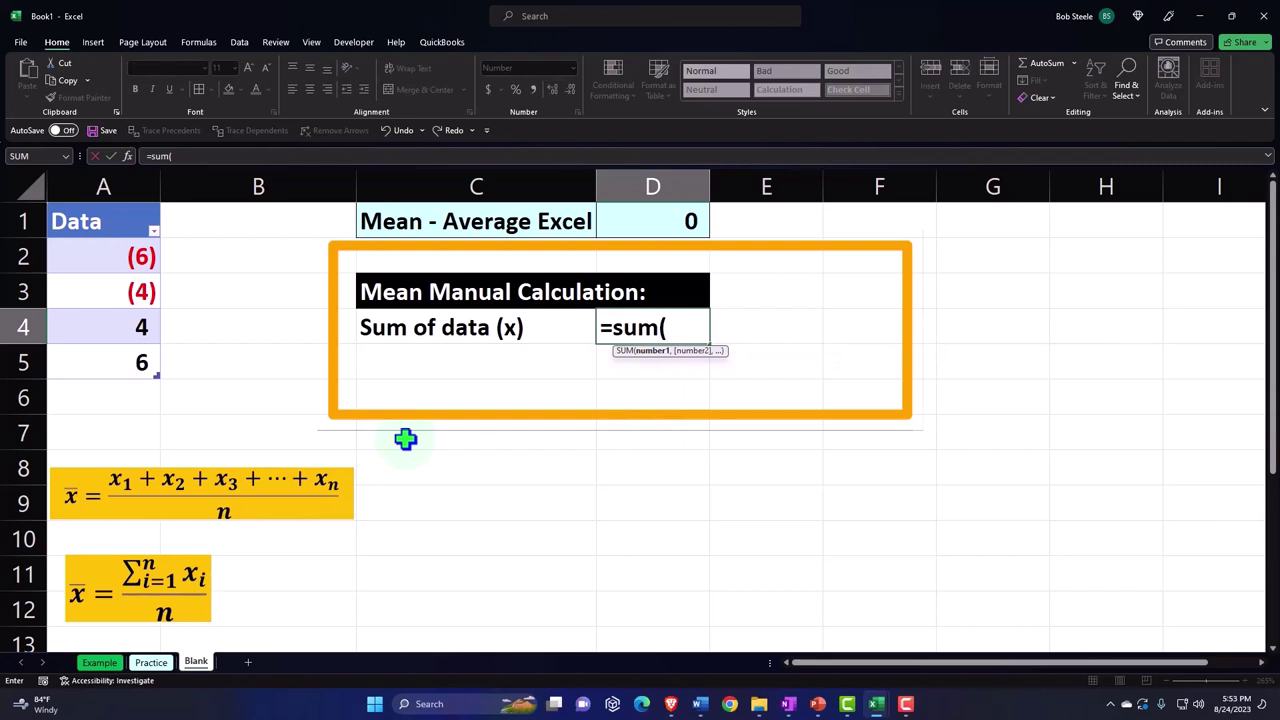
{"action": "key", "text": "Left"}
{"action": "key", "text": "Left"}
{"action": "key", "text": "Left"}
{"action": "key", "text": "Up"}
{"action": "key", "text": "Up"}
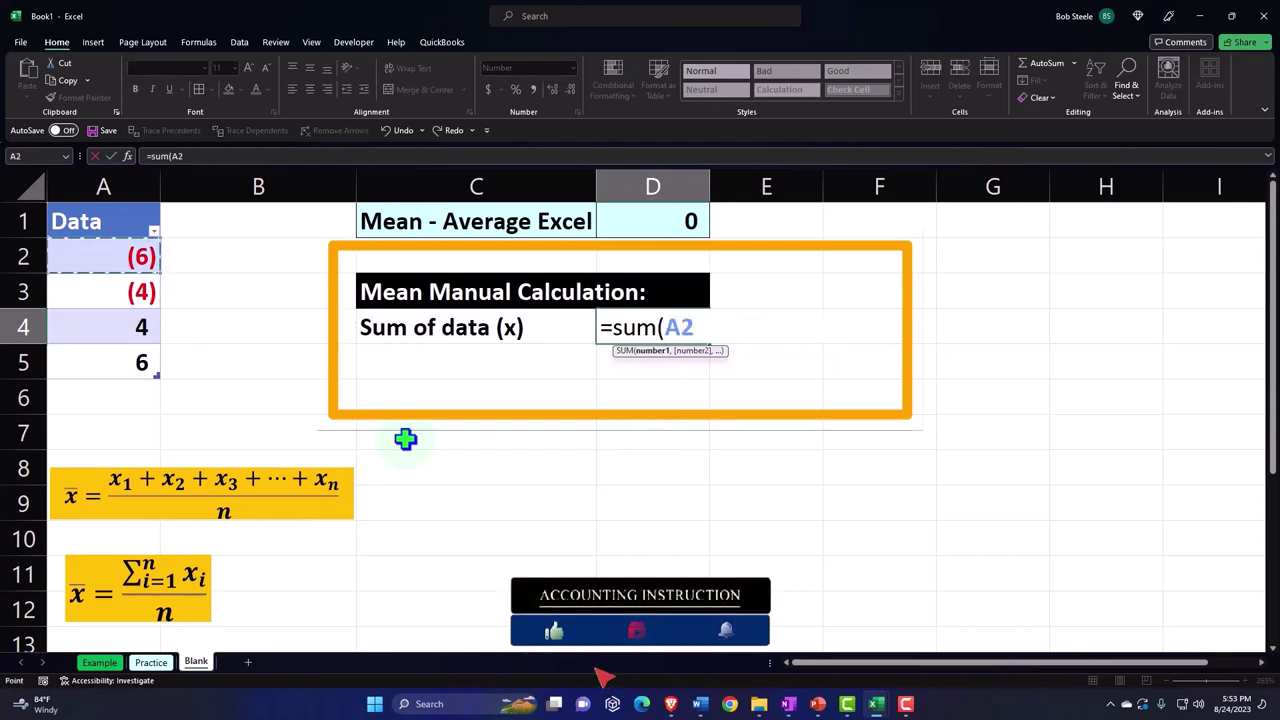
{"action": "key", "text": "shift+Down"}
{"action": "key", "text": "shift+Down"}
{"action": "key", "text": "shift+Down"}
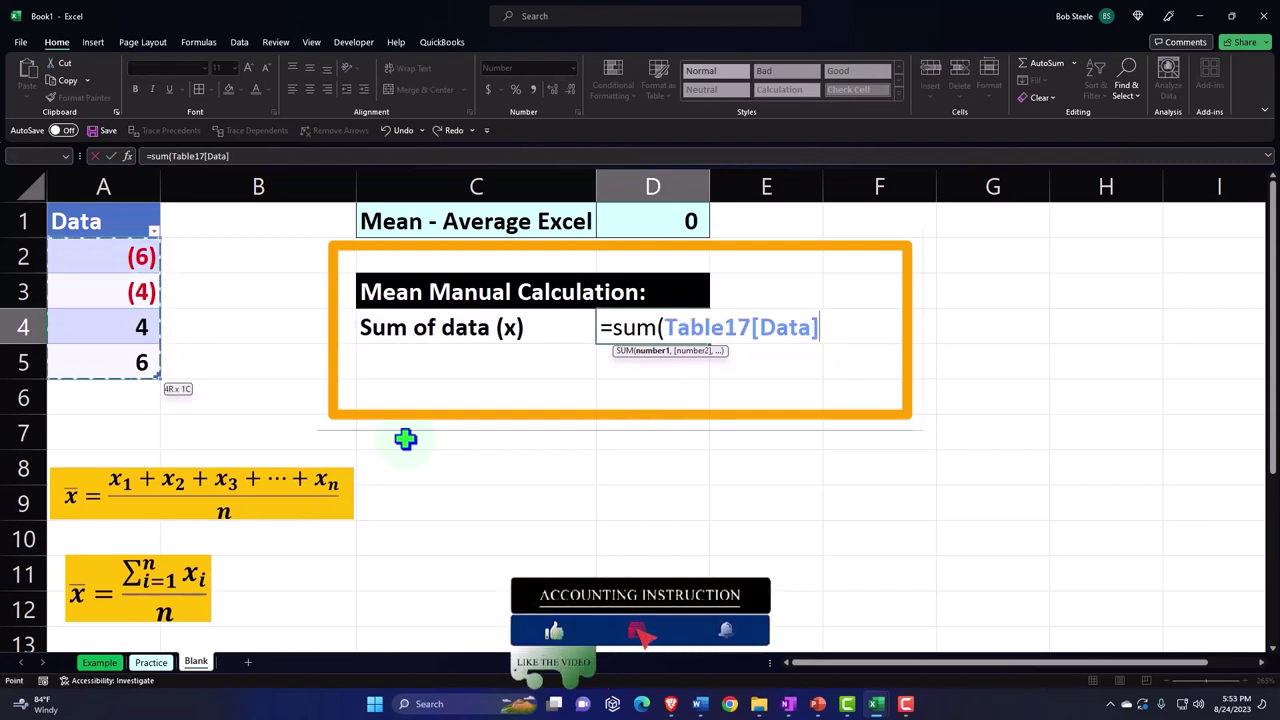
{"action": "key", "text": "Return"}
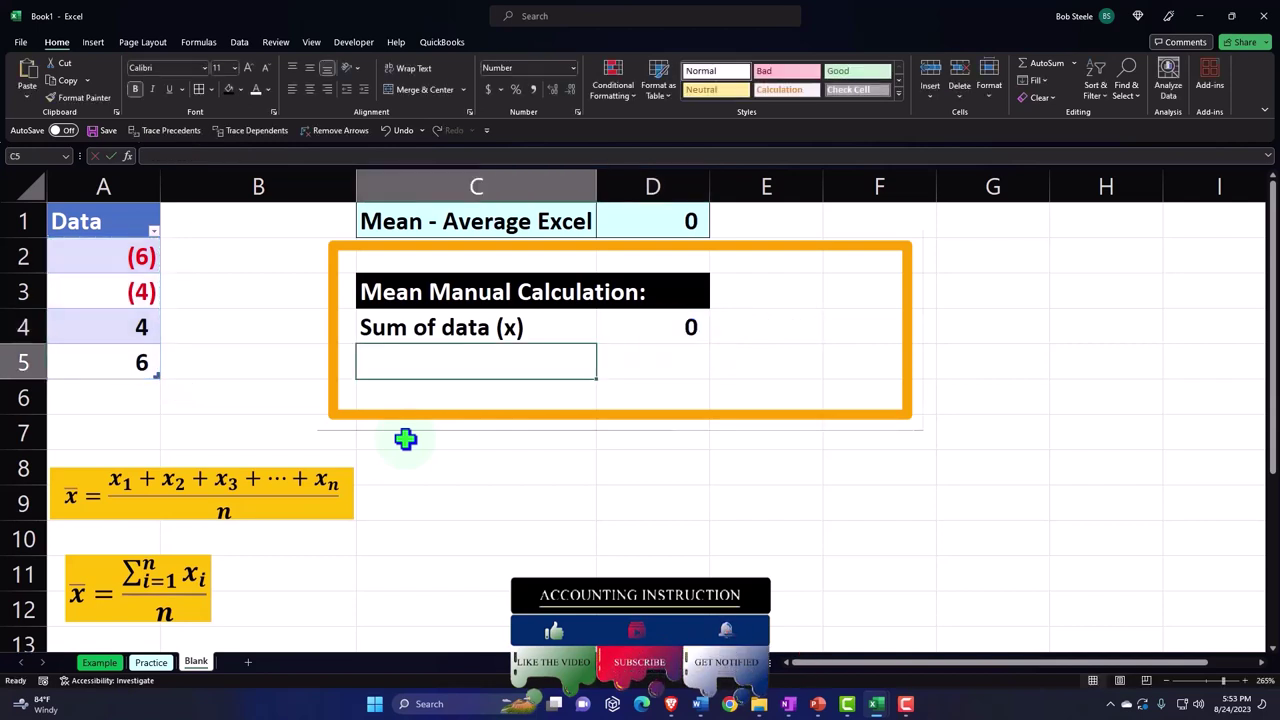
Step: Enter the label "/ count (n)" as text in cell C5, below the sum label
{"action": "key", "text": "alt"}
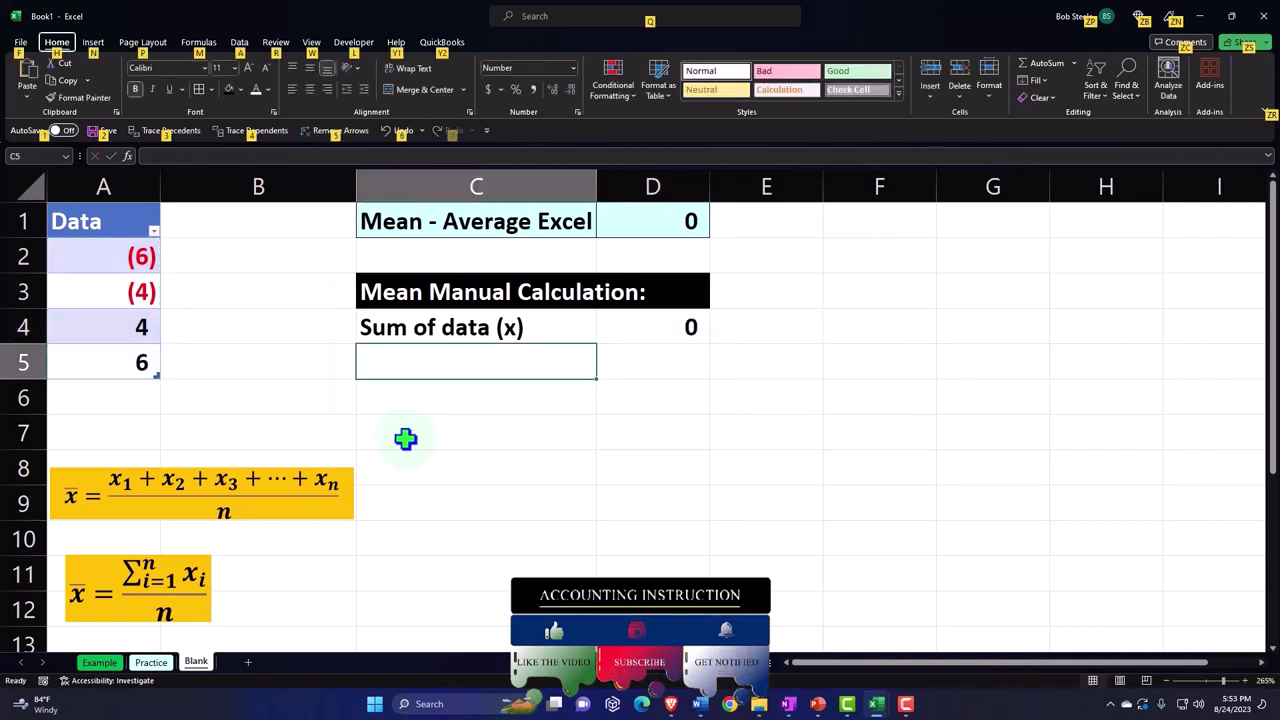
{"action": "left_click", "coordinate": [373, 368]}
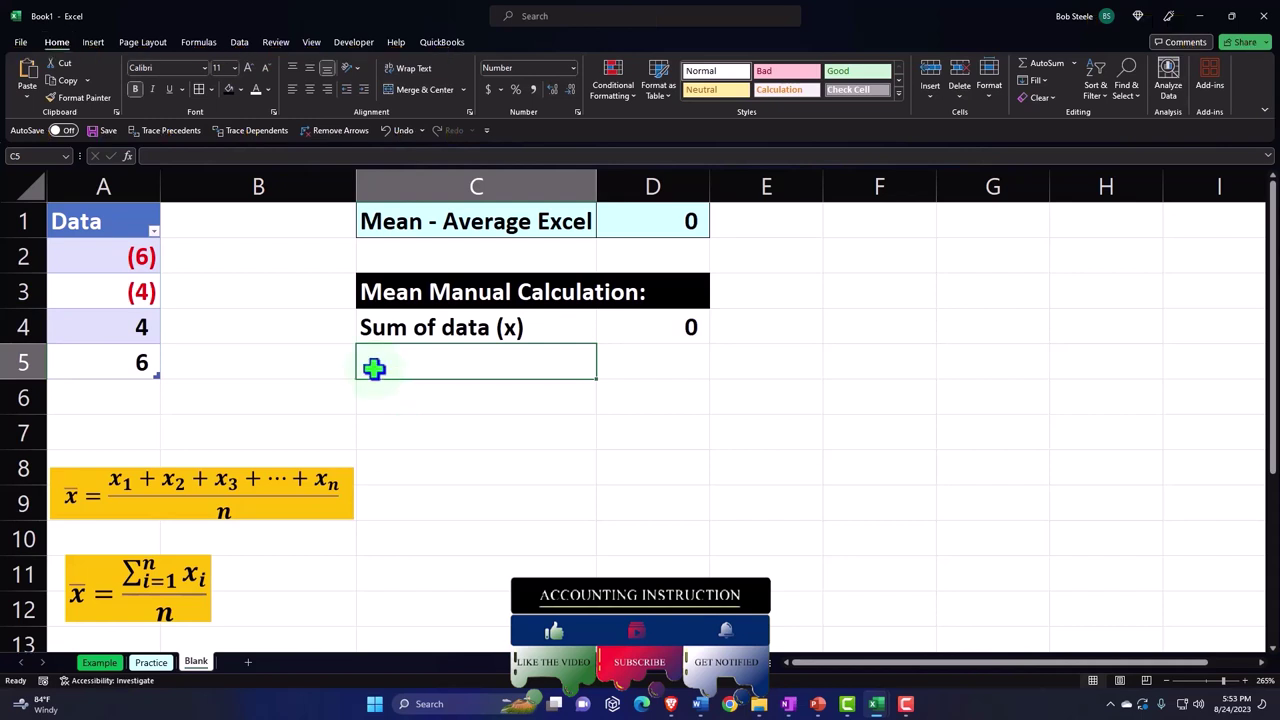
{"action": "type", "text": "'"}
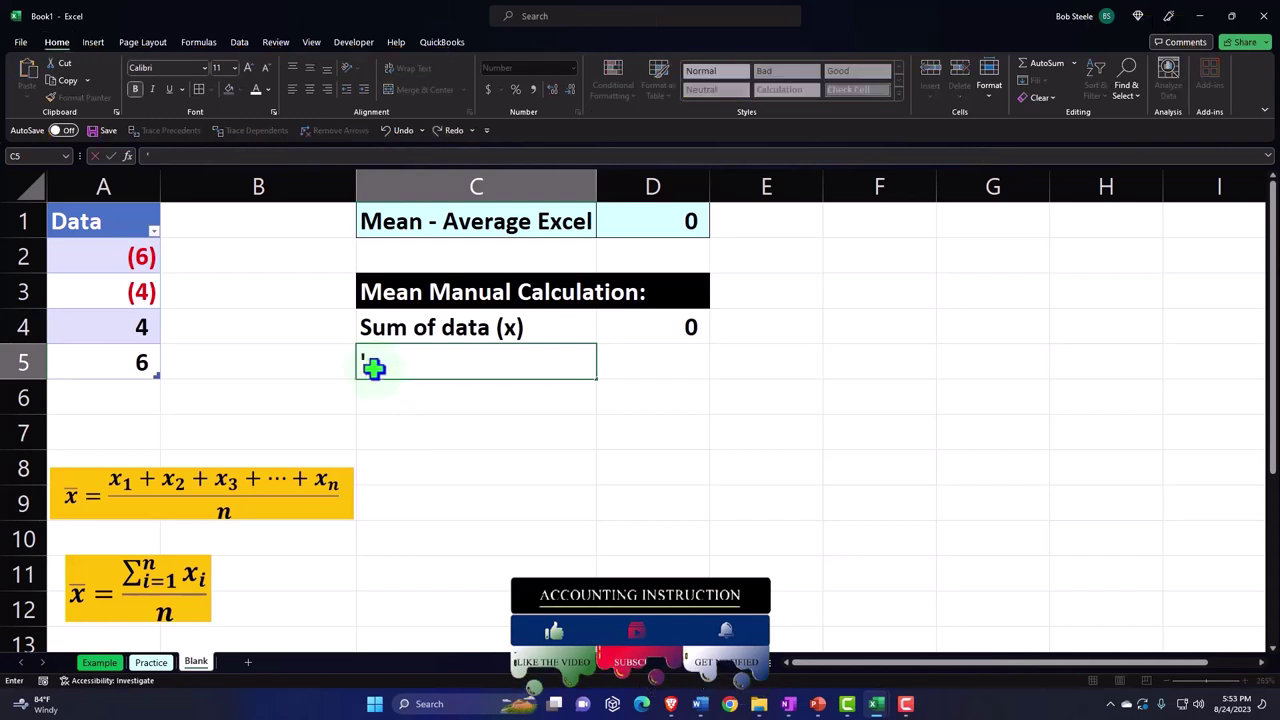
{"action": "type", "text": "/"}
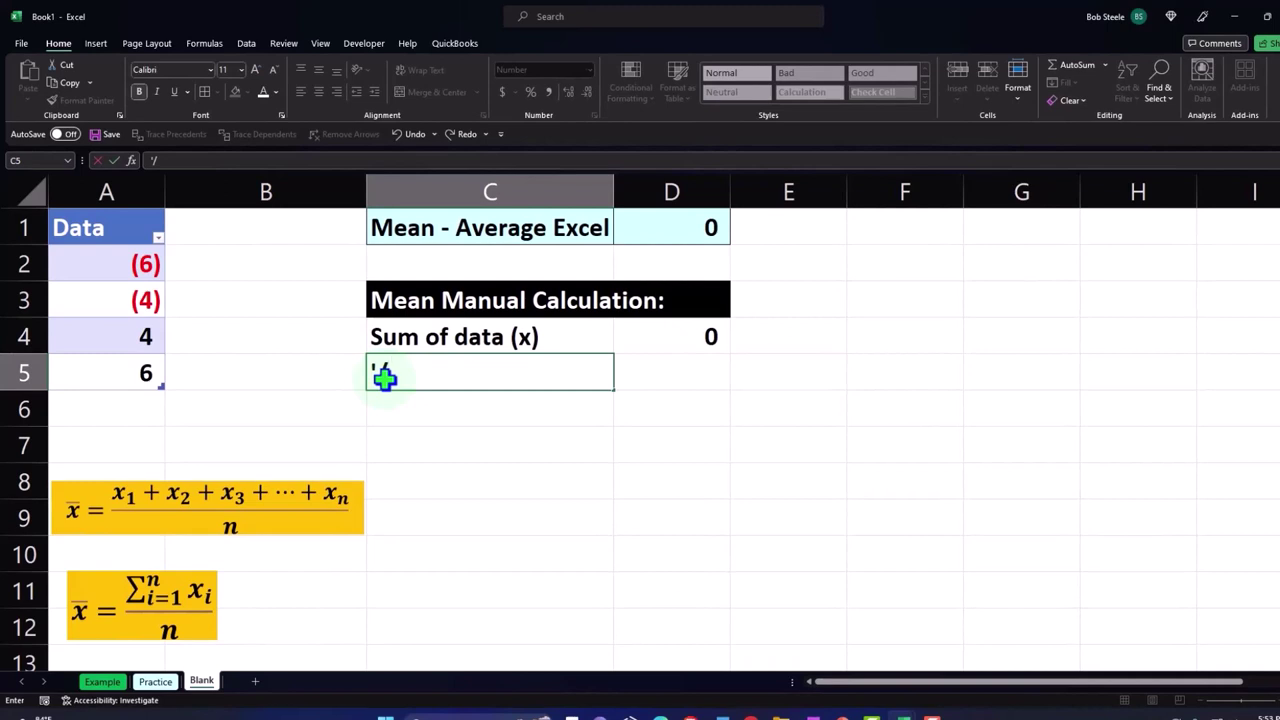
{"action": "type", "text": "count ("}
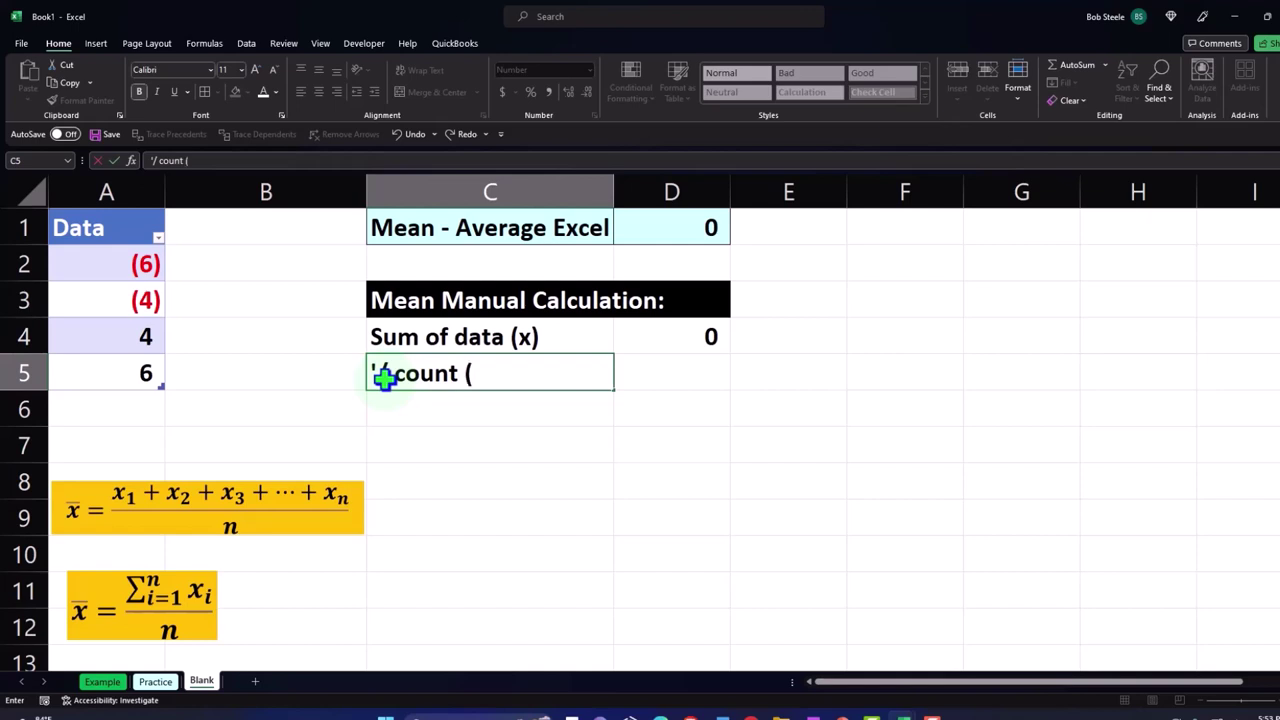
{"action": "type", "text": "n)"}
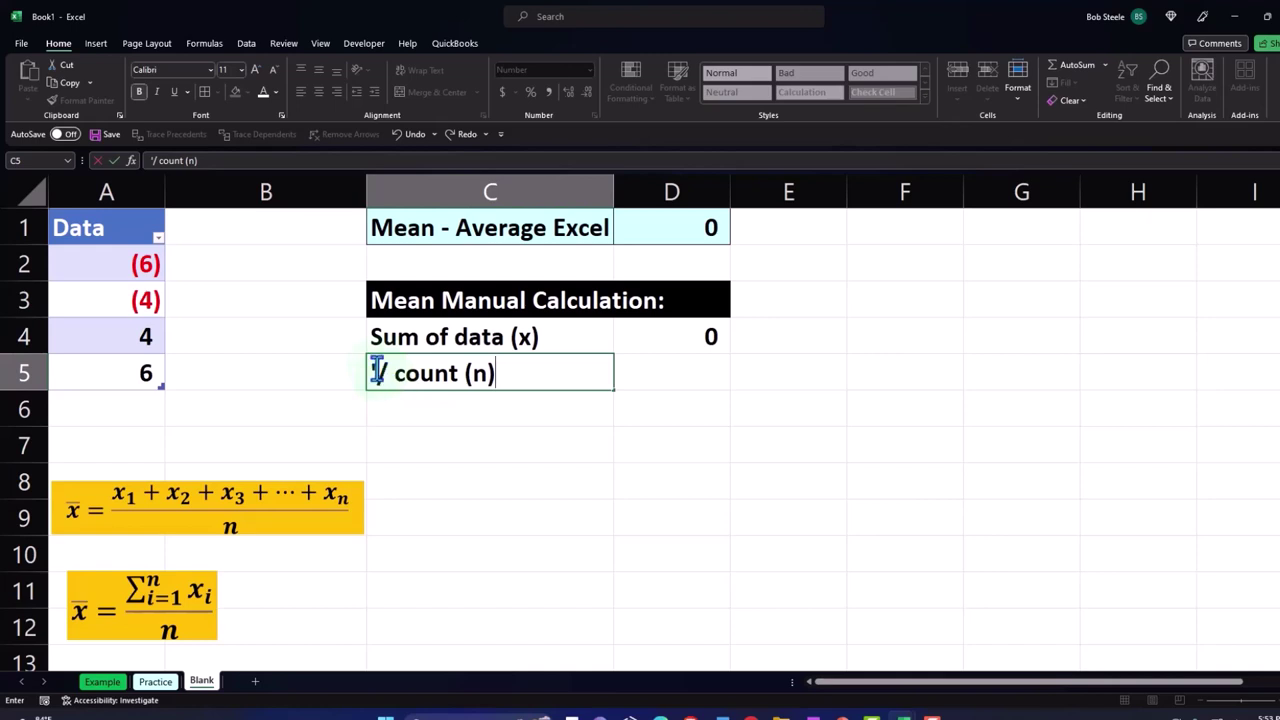
{"action": "key", "text": "Return"}
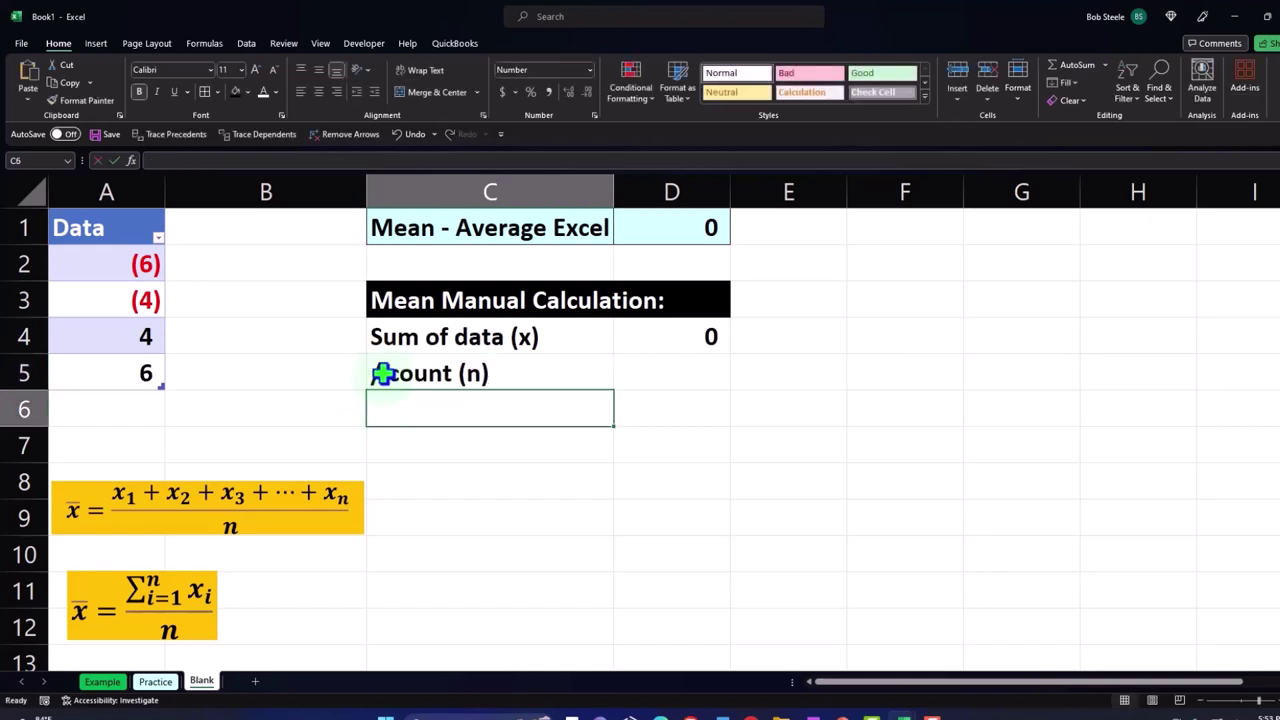
{"action": "double_click", "coordinate": [380, 372]}
{"action": "key", "text": "Return"}
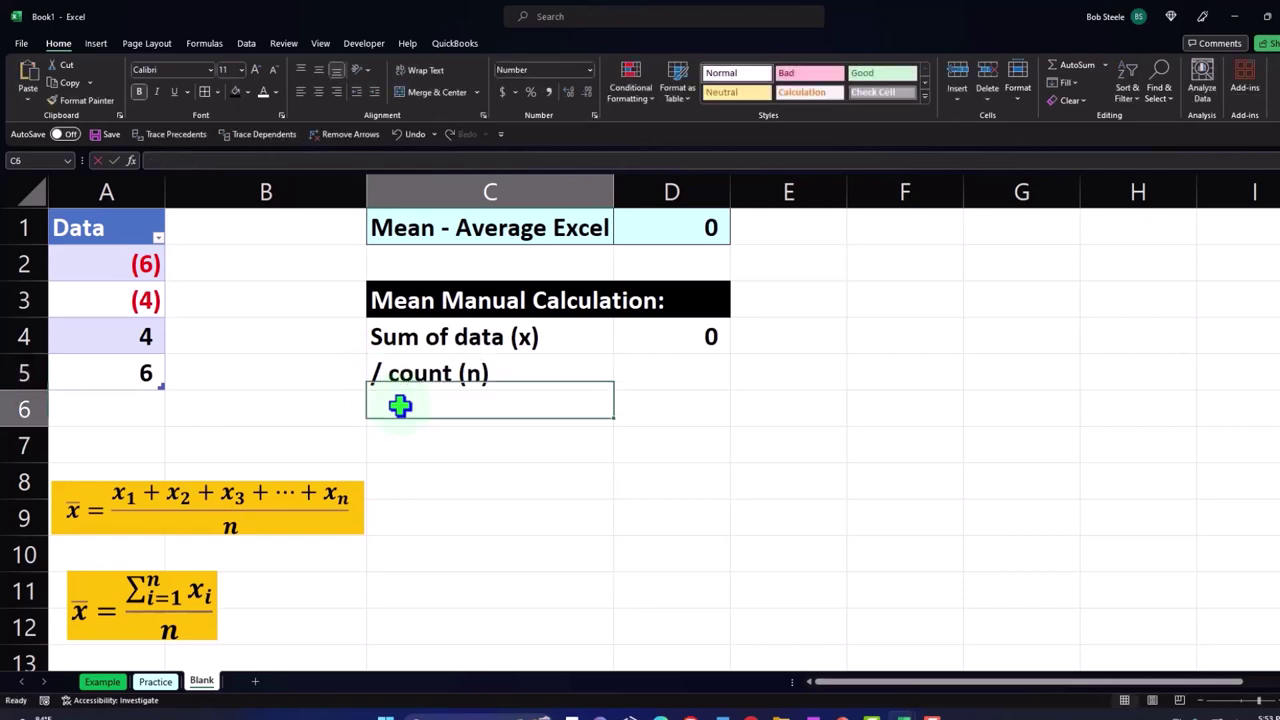
Step: Count the values of the table's Data column in cell D5 with the COUNT function and underline the result
{"action": "key", "text": "Up"}
{"action": "key", "text": "Right"}
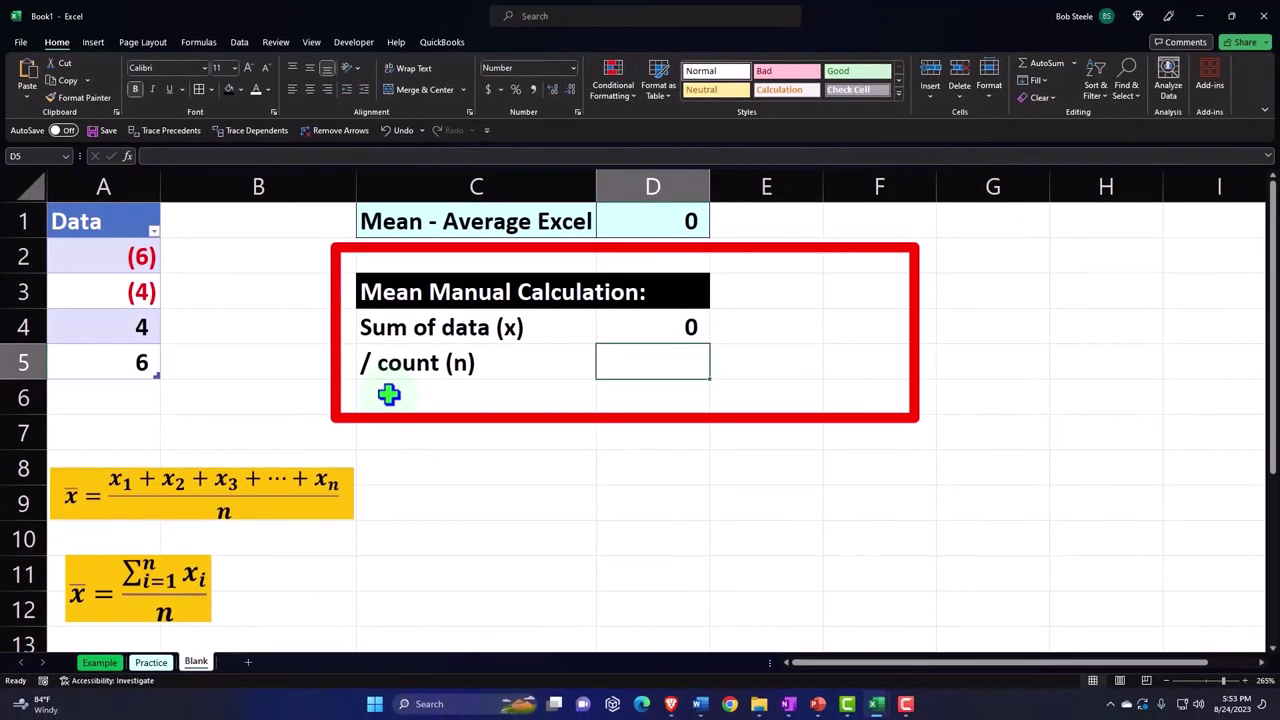
{"action": "type", "text": "="}
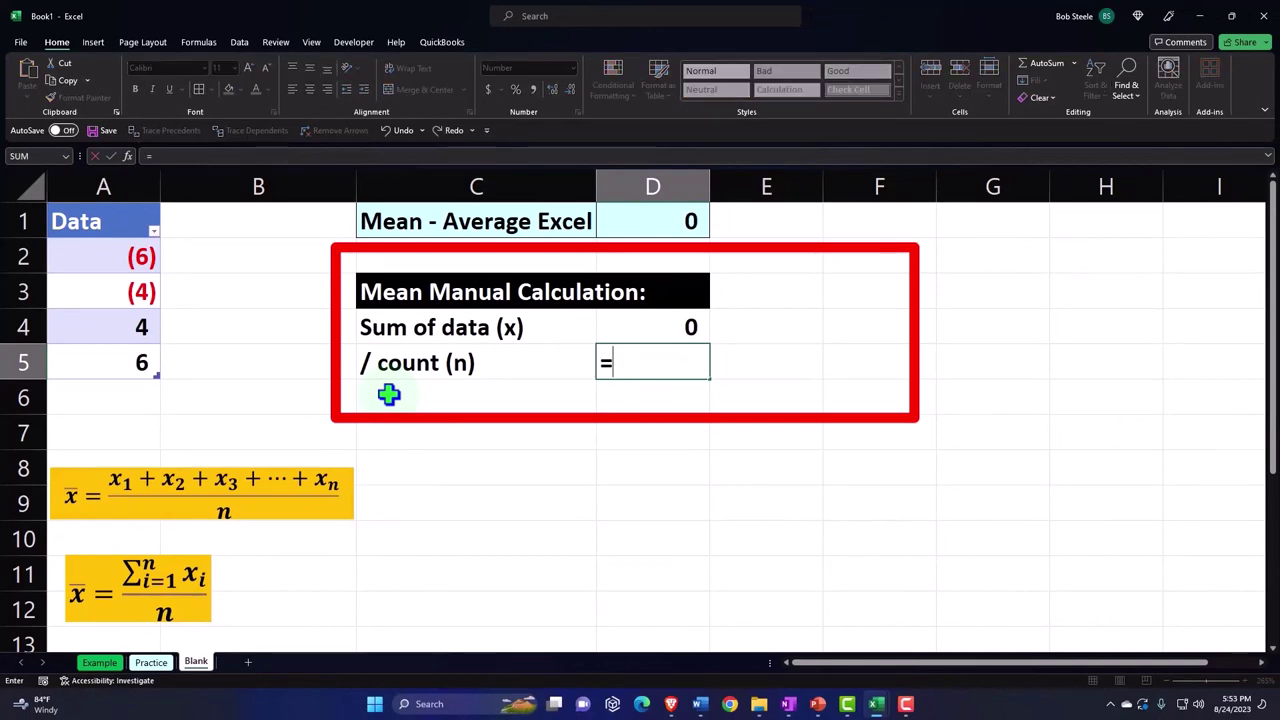
{"action": "type", "text": "count("}
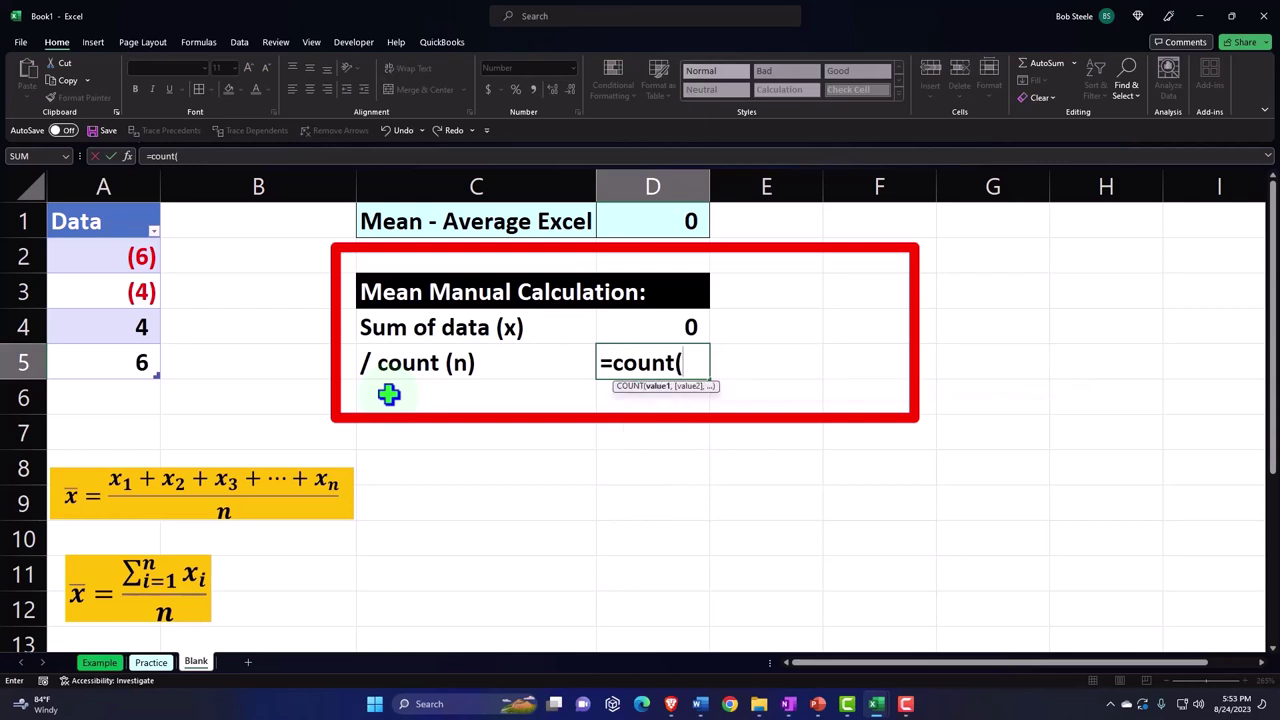
{"action": "left_click", "coordinate": [108, 205]}
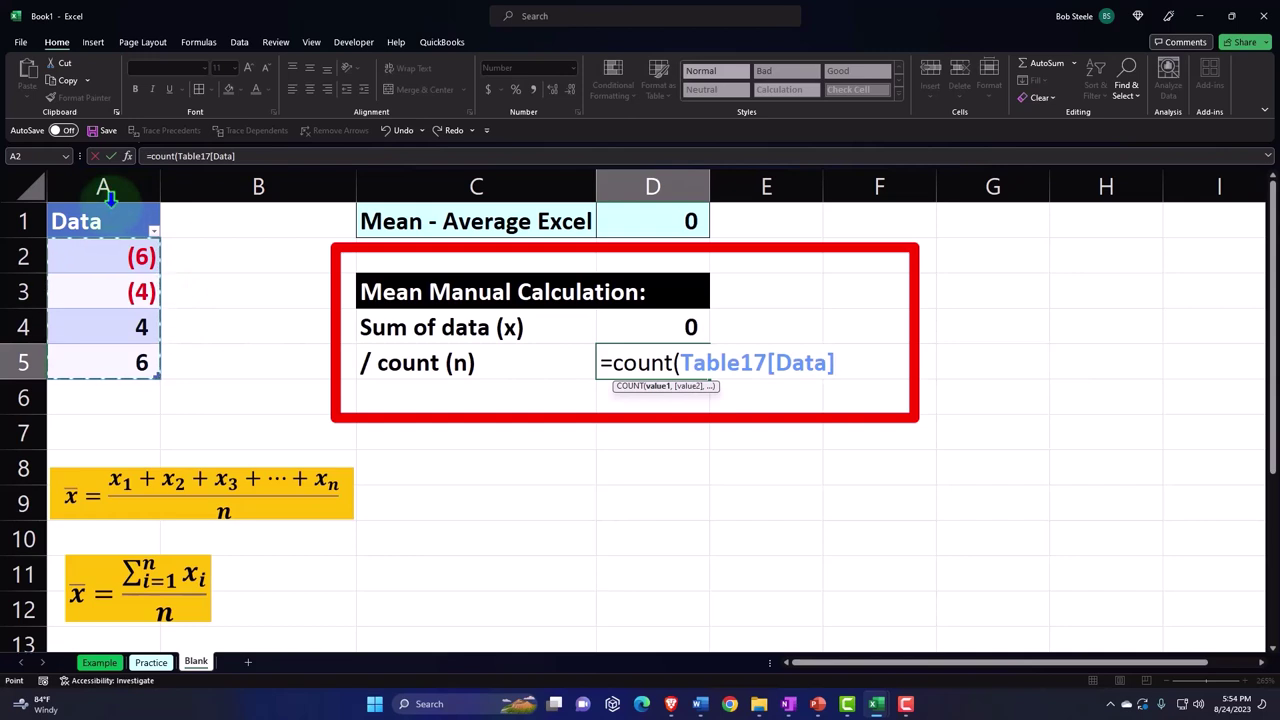
{"action": "key", "text": "Return"}
{"action": "key", "text": "Up"}
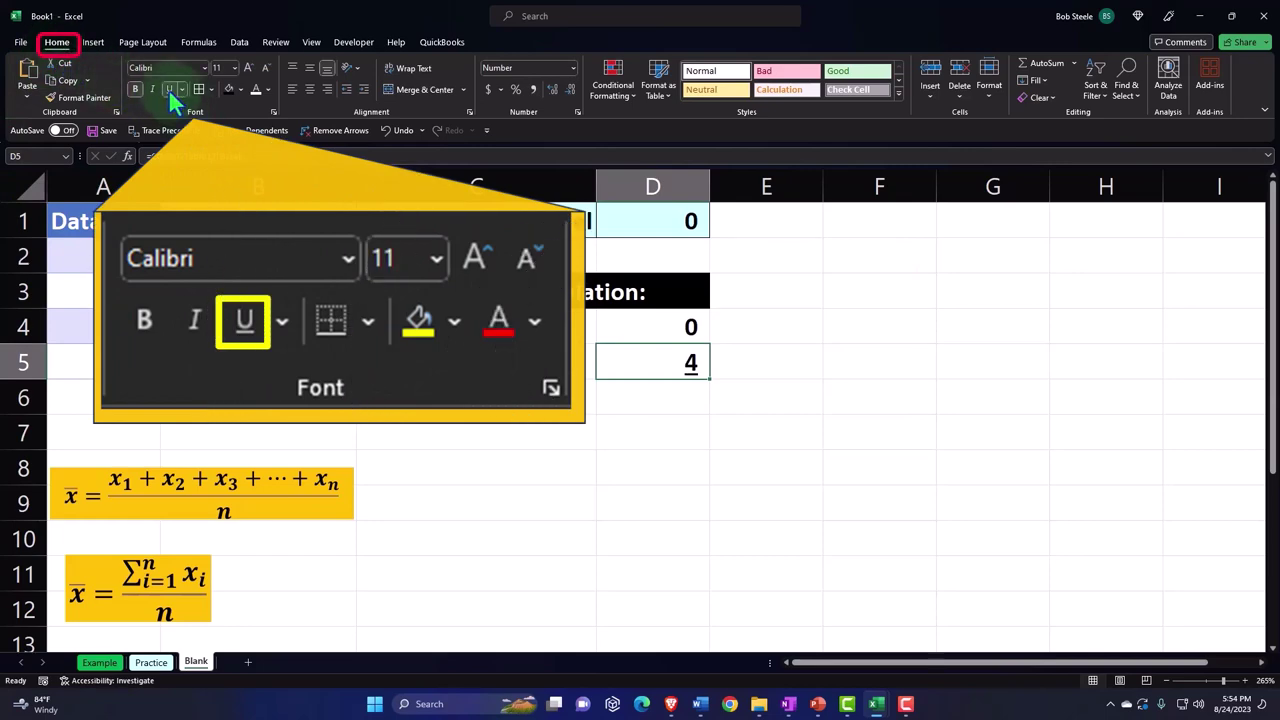
Step: Enter the label "Mean" in cell C6 below the count label
{"action": "key", "text": "Down"}
{"action": "key", "text": "Left"}
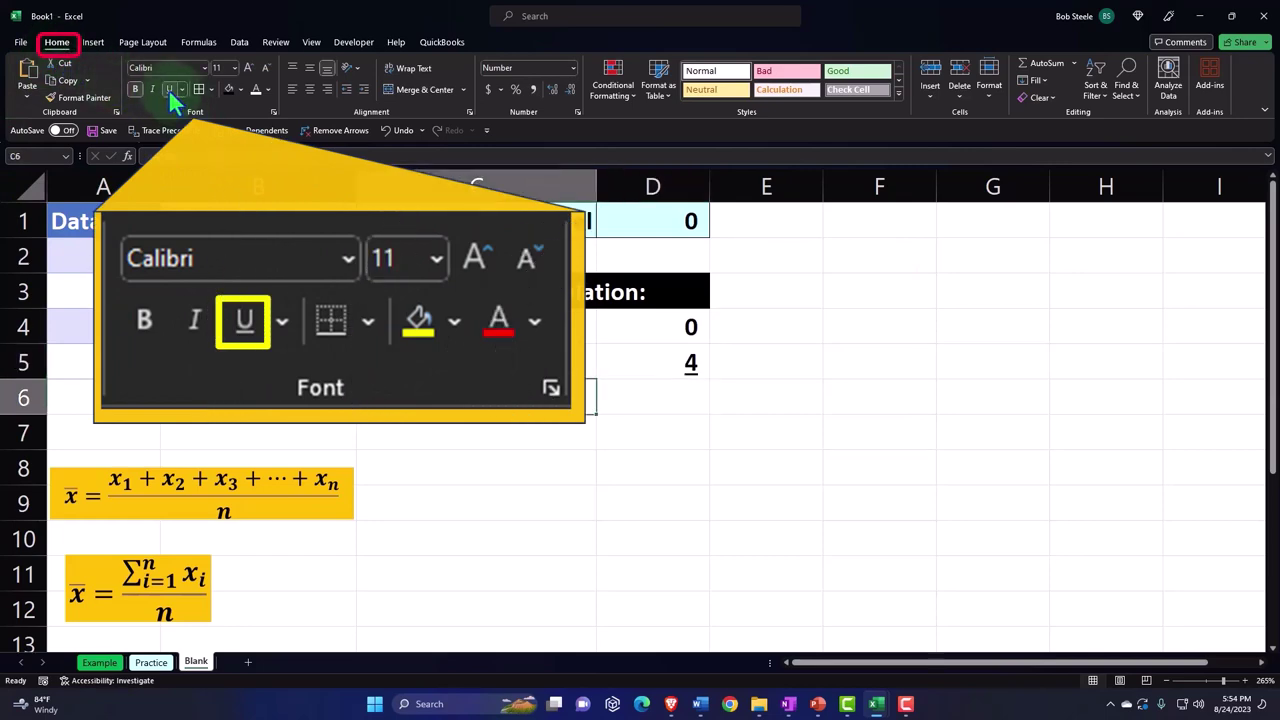
{"action": "type", "text": "Mean"}
{"action": "key", "text": "Right"}
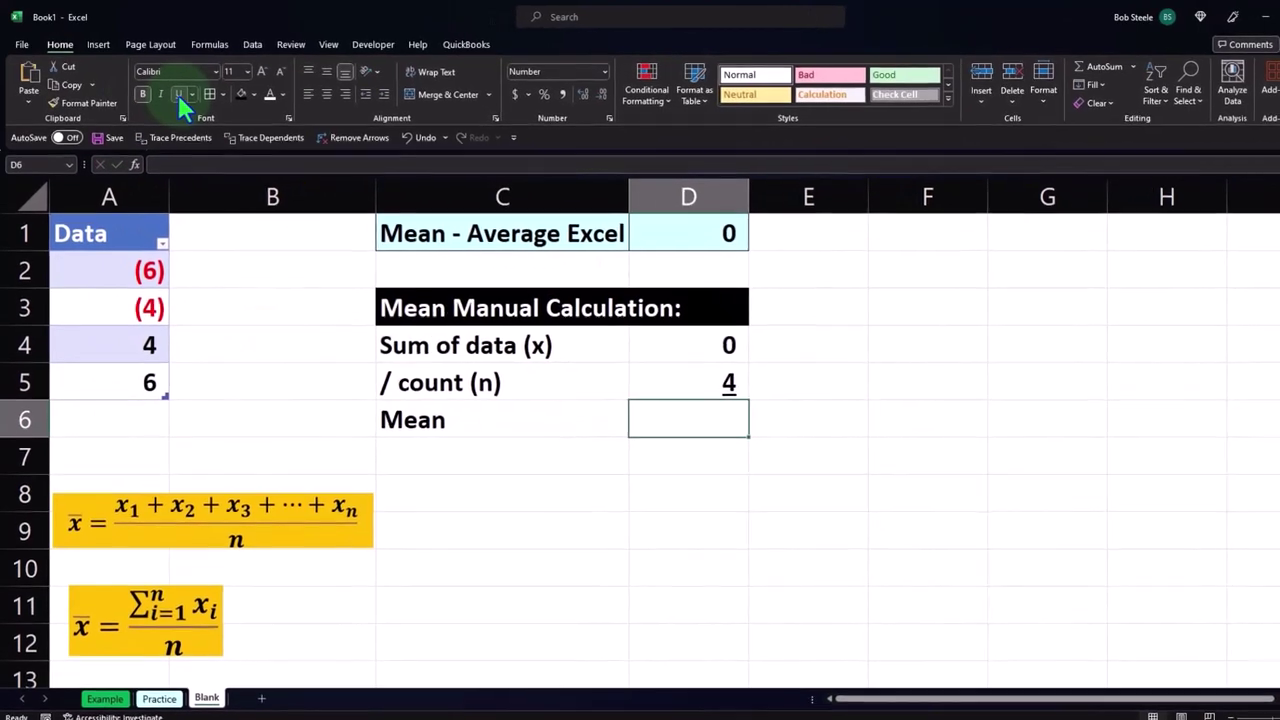
Step: Calculate the mean in cell D6 by dividing the sum by the count with the formula =D4/D5
{"action": "type", "text": "="}
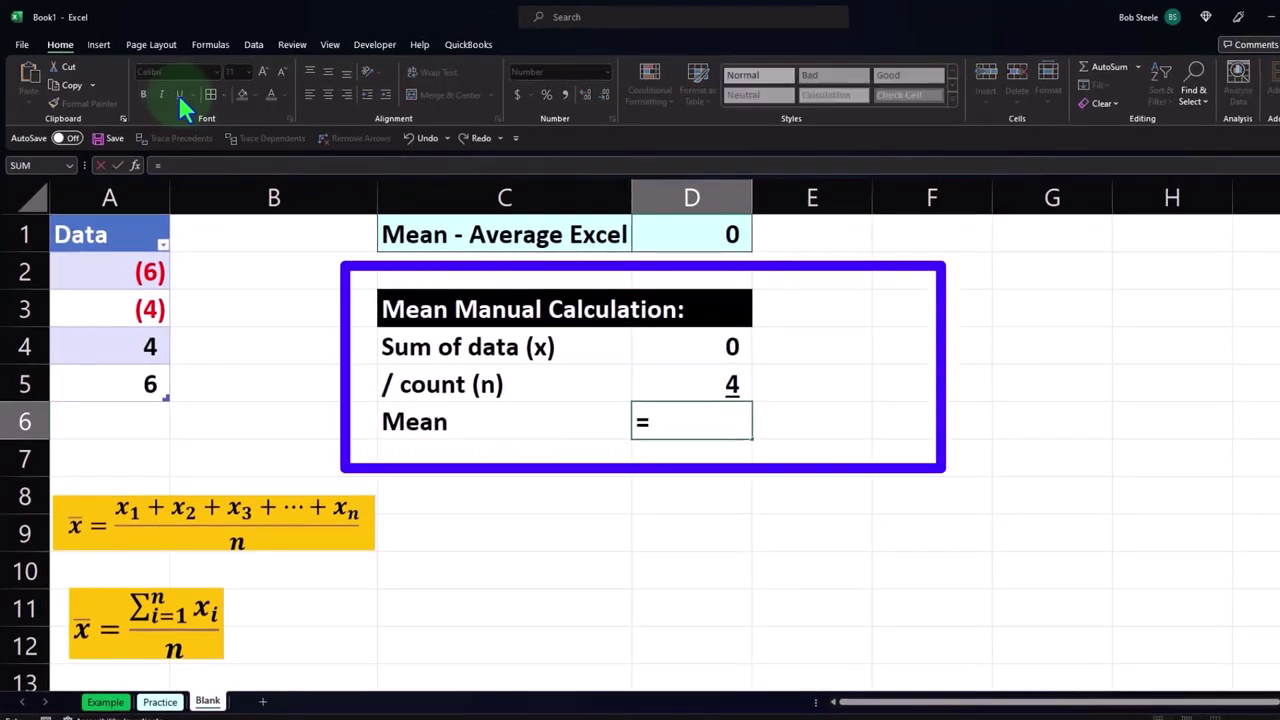
{"action": "key", "text": "Up"}
{"action": "key", "text": "Up"}
{"action": "type", "text": "/"}
{"action": "key", "text": "Down"}
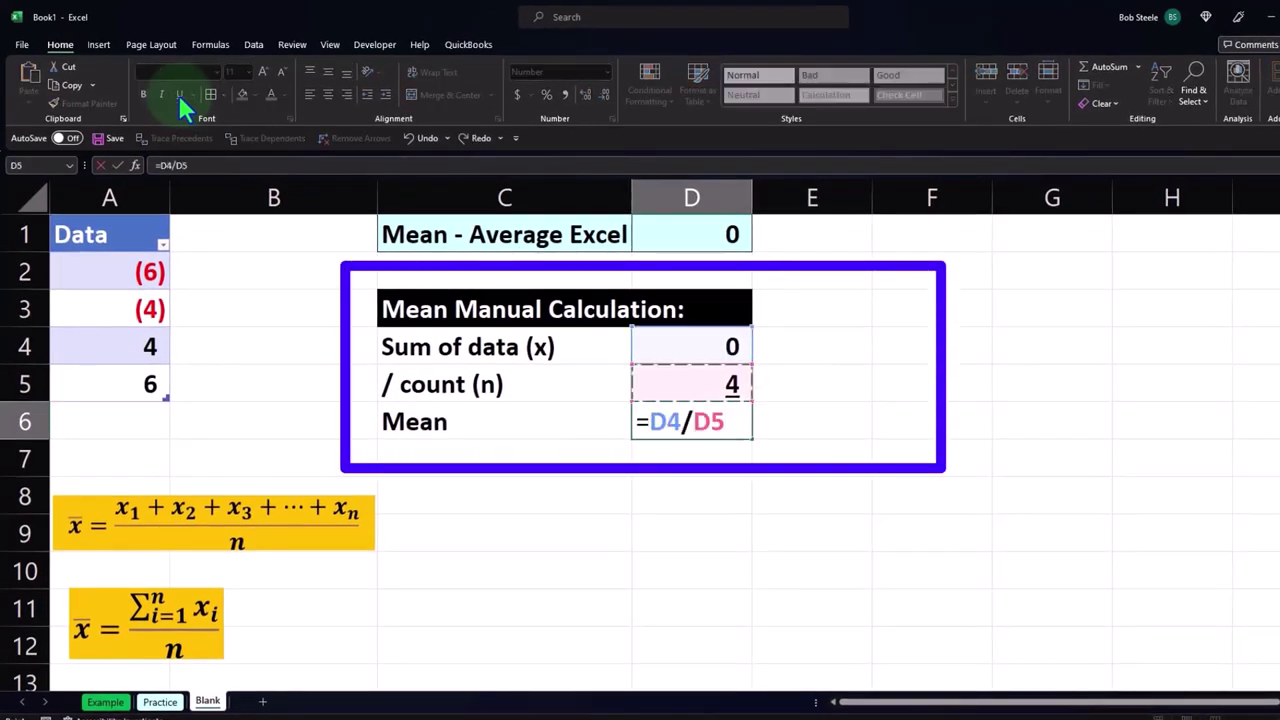
{"action": "key", "text": "Return"}
Step: Indent the labels in C4:C6 by one level and the Mean label in C6 by one level more
{"action": "key", "text": "Left"}
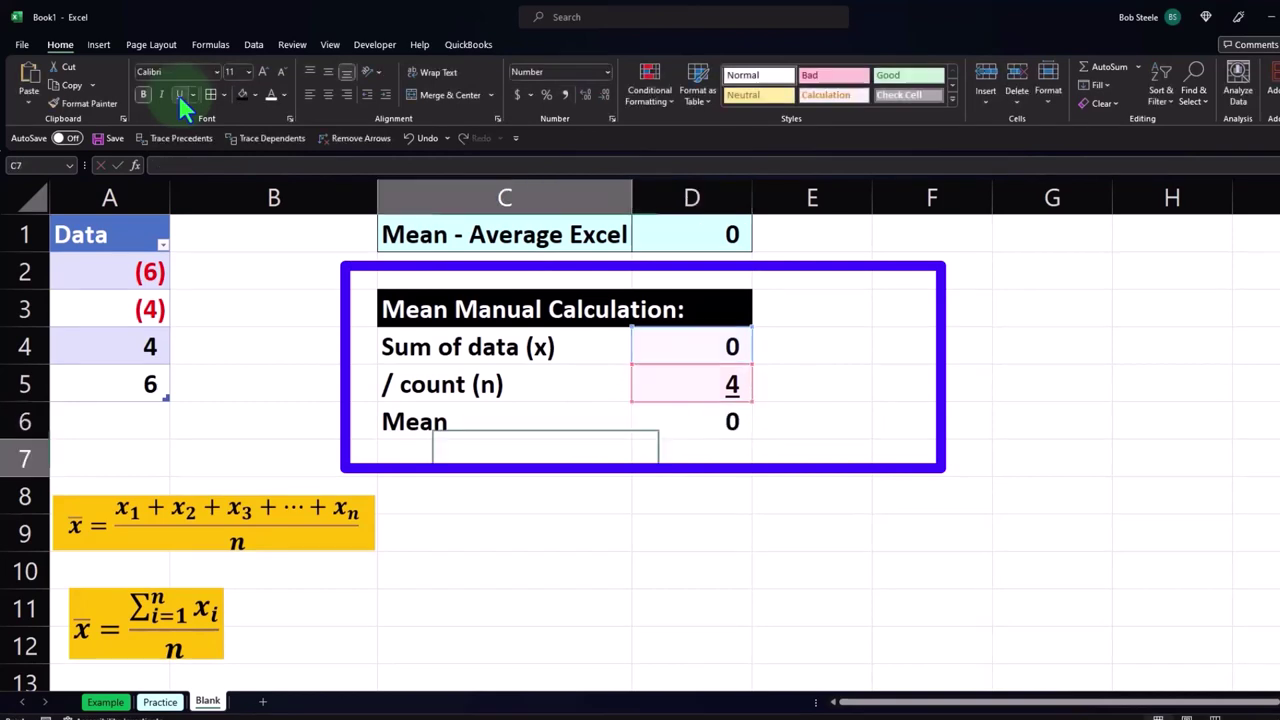
{"action": "key", "text": "Up"}
{"action": "left_click_drag", "start_coordinate": [447, 340], "coordinate": [452, 410]}
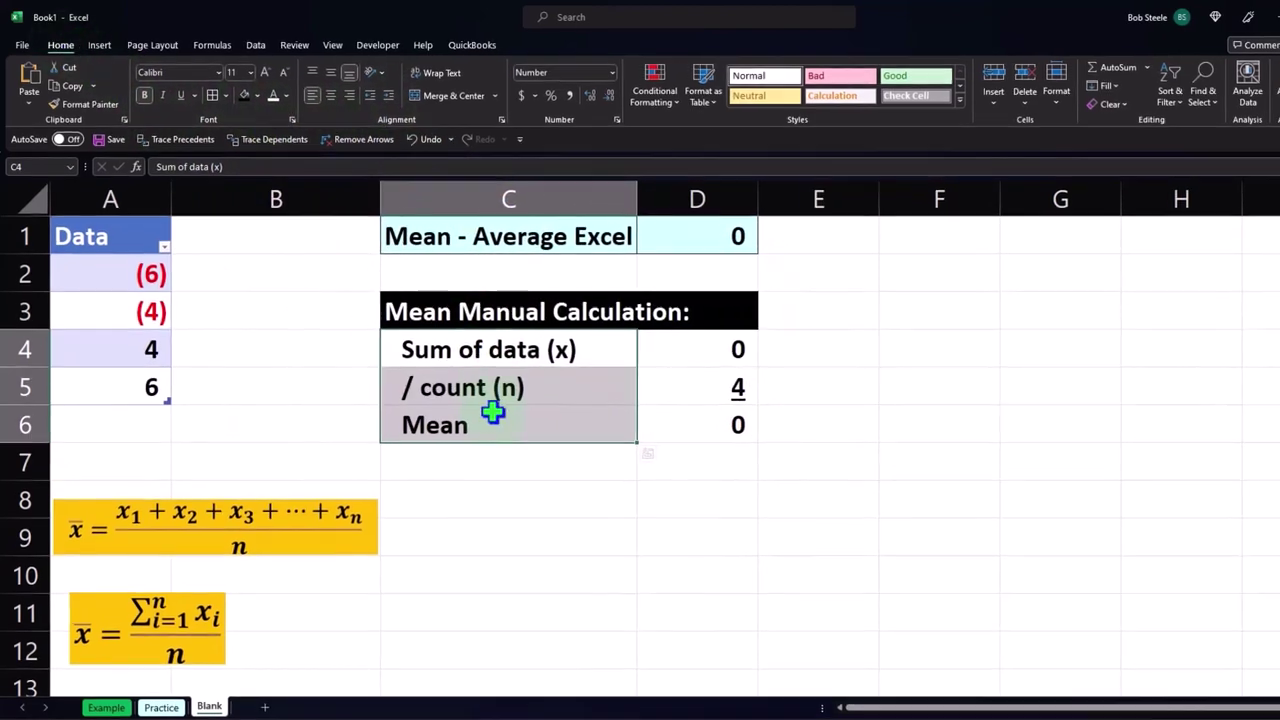
{"action": "left_click", "coordinate": [492, 421]}
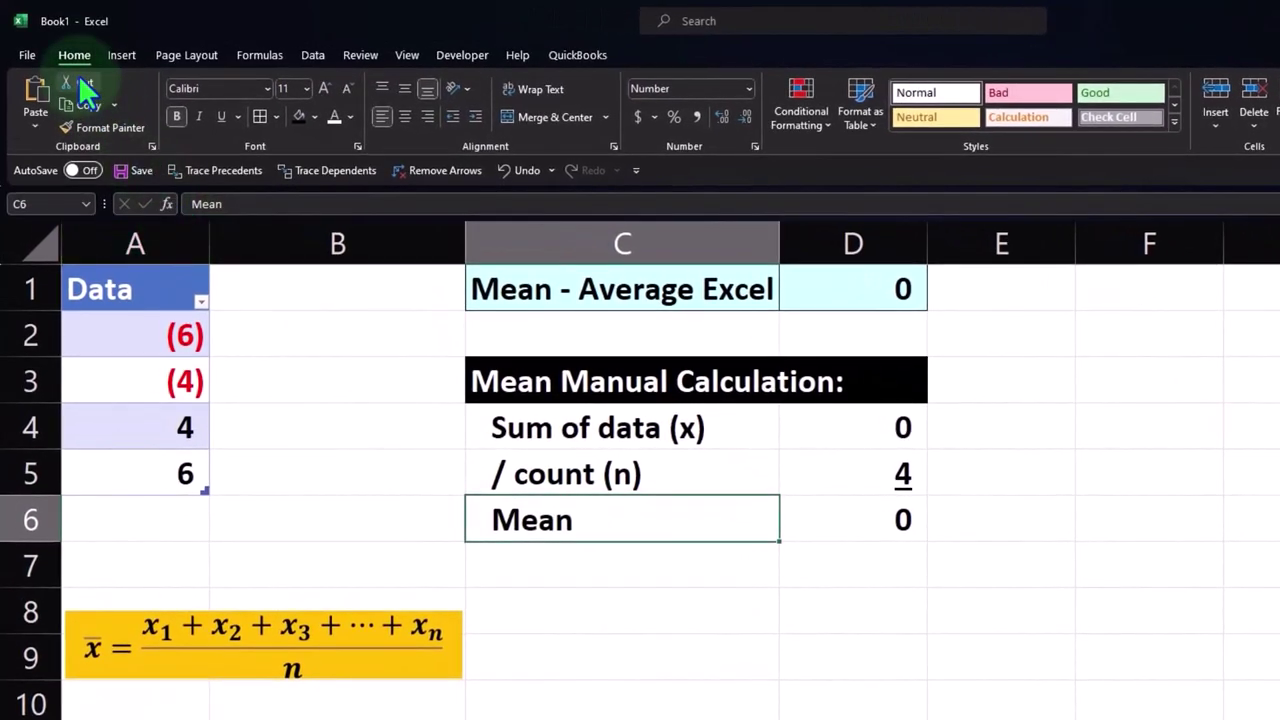
{"action": "left_click", "coordinate": [476, 115]}
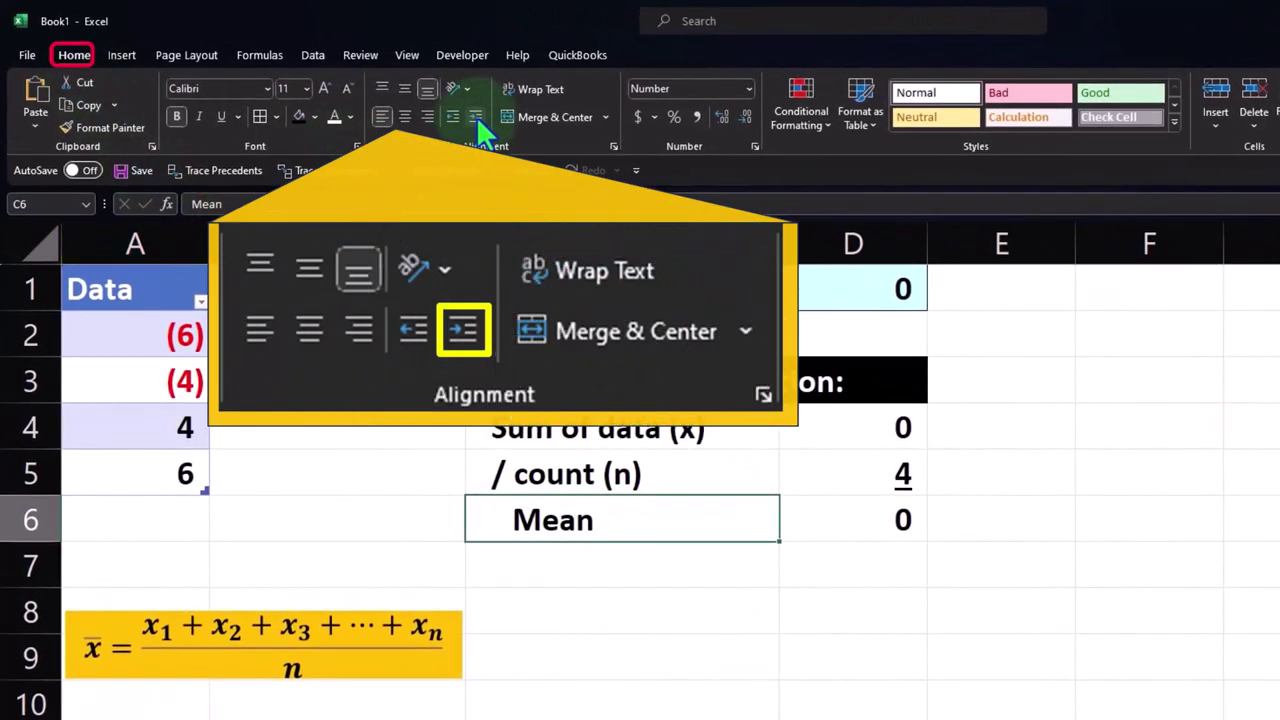
Step: Apply all borders and the light blue recent fill color to the calculation cells C4:D6
{"action": "mouse_move", "coordinate": [614, 432]}
{"action": "left_mouse_down"}
{"action": "mouse_move", "coordinate": [806, 491]}
{"action": "mouse_move", "coordinate": [828, 513]}
{"action": "left_mouse_up"}
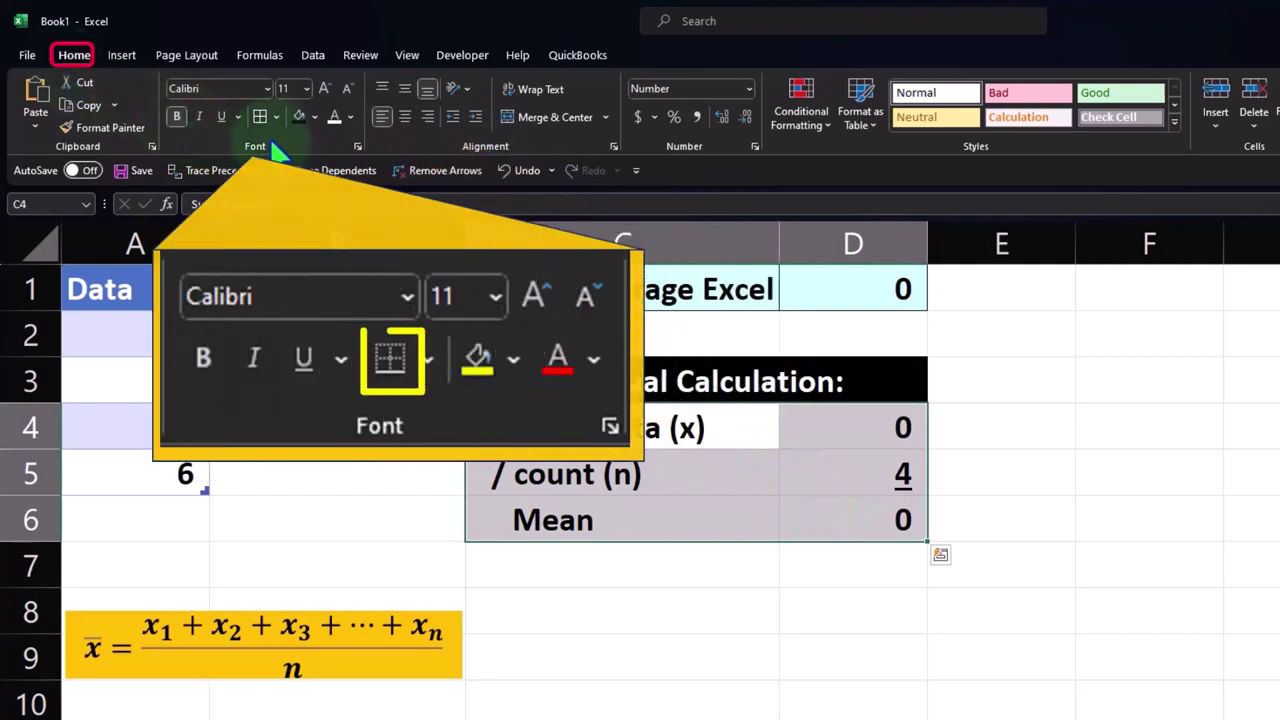
{"action": "left_click", "coordinate": [261, 115]}
{"action": "left_click", "coordinate": [314, 116]}
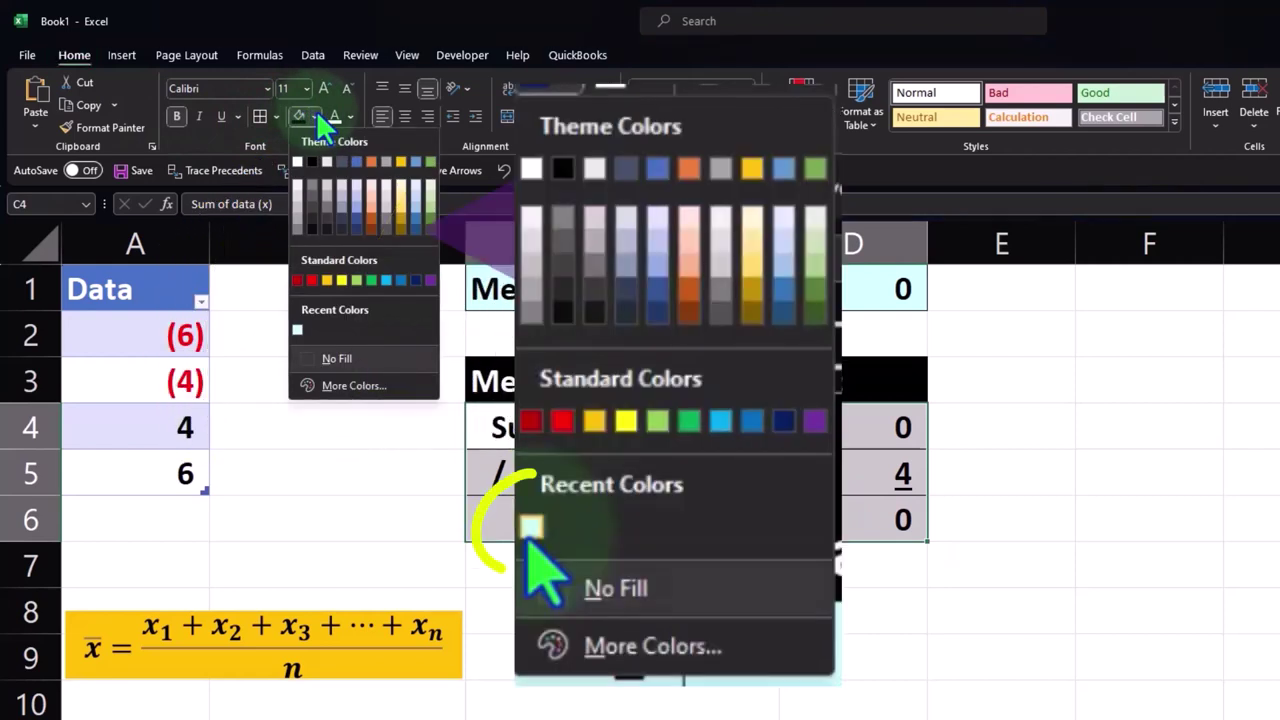
{"action": "left_click", "coordinate": [298, 329]}
{"action": "left_click", "coordinate": [845, 580]}
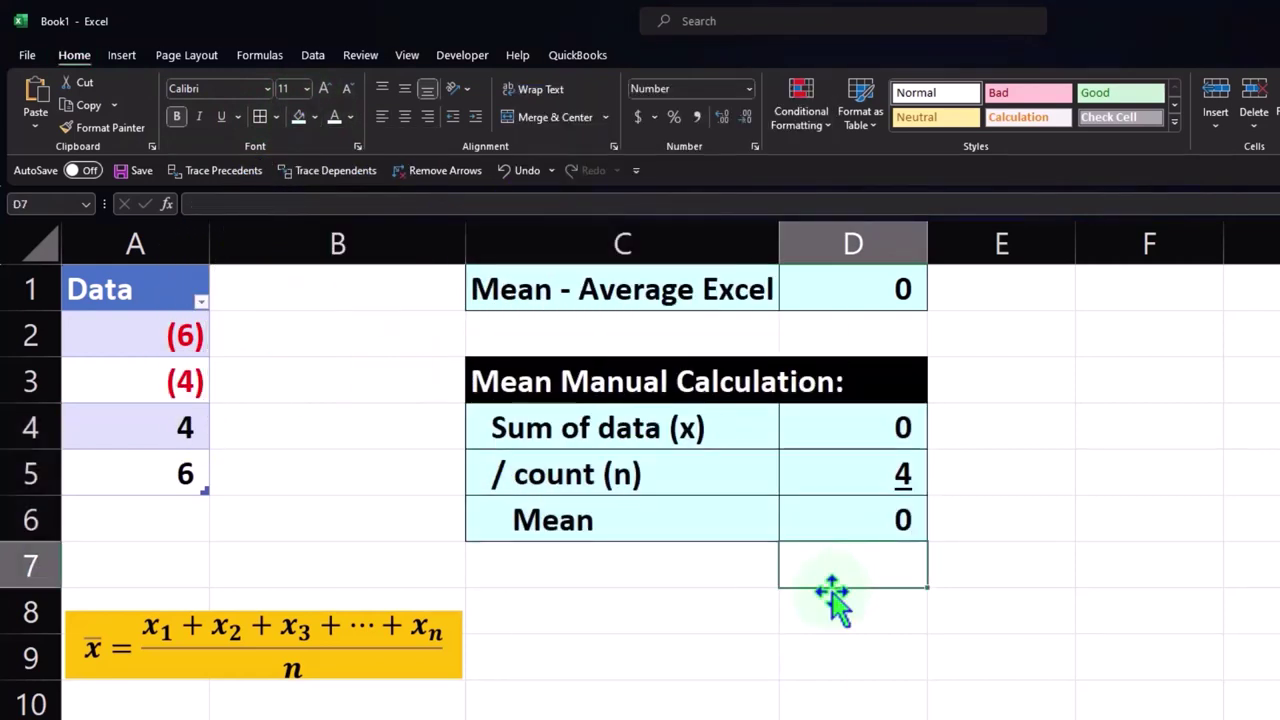
Step: Enter the heading "Average Deviation" in cell C8, below the mean calculation
{"action": "left_click", "coordinate": [709, 614]}
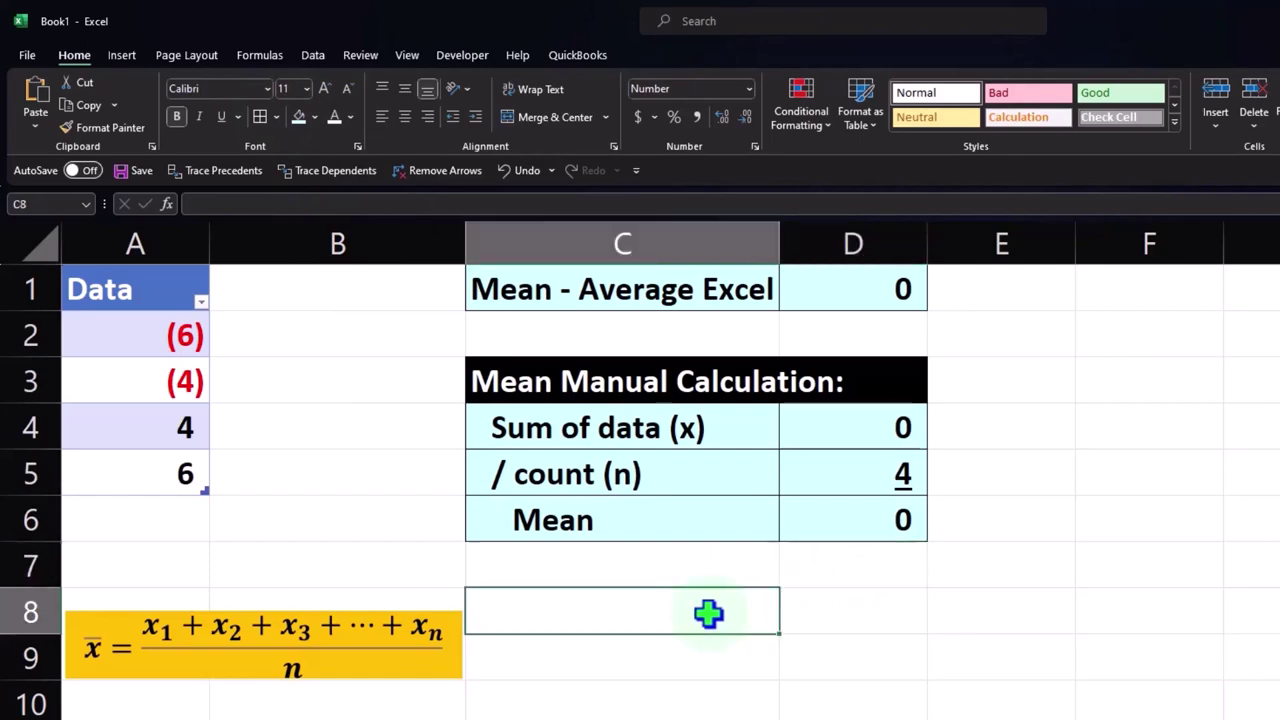
{"action": "type", "text": "A"}
{"action": "type", "text": "vera"}
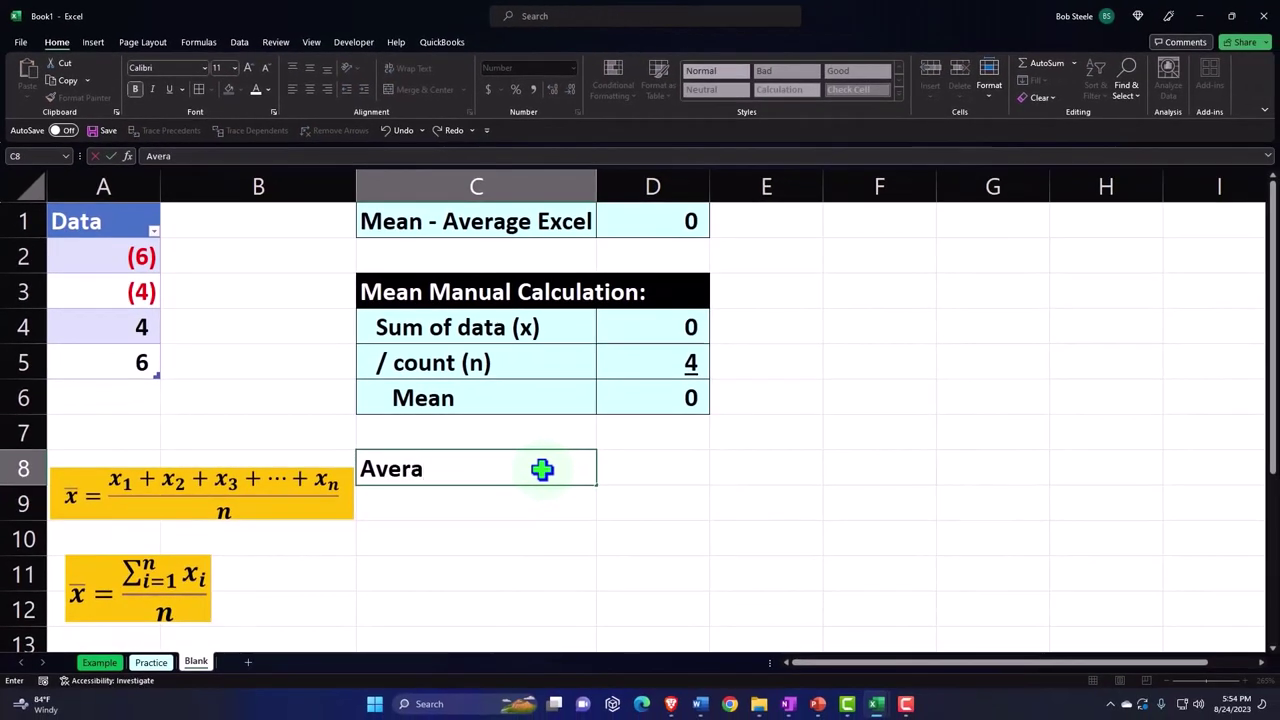
{"action": "type", "text": "ge Deviation"}
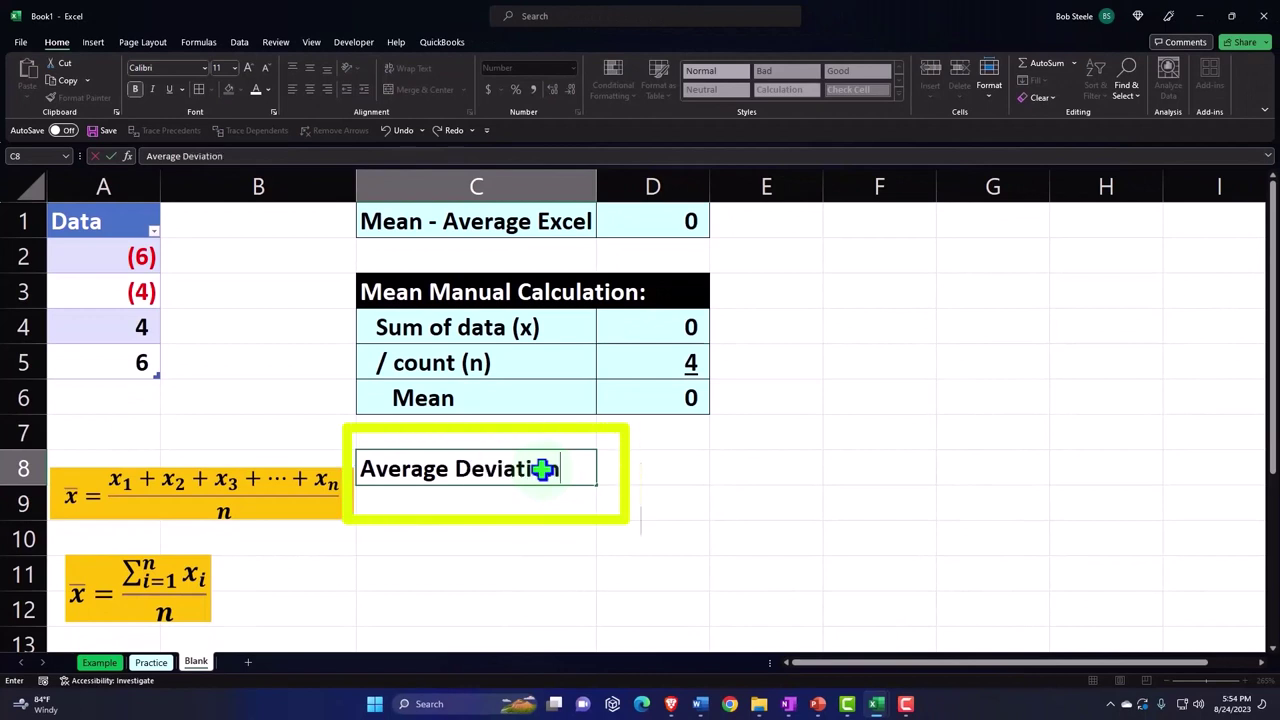
{"action": "key", "text": "Return"}
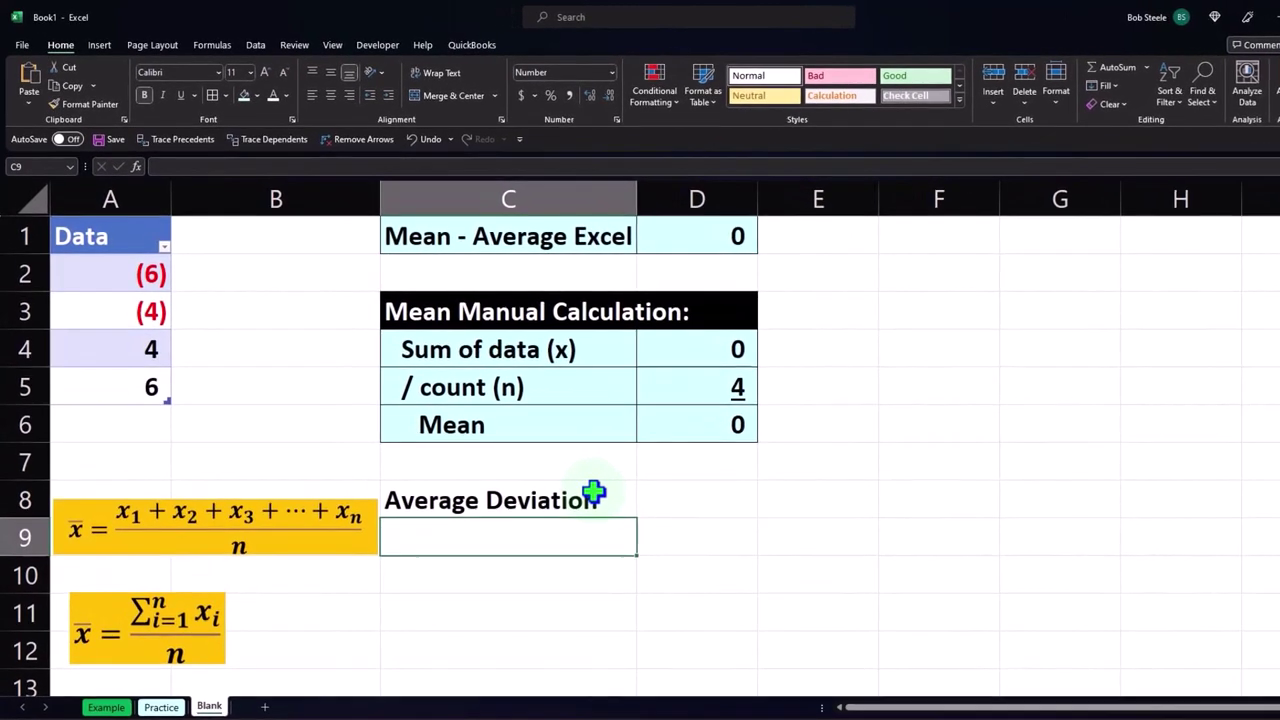
Step: Give the Average Deviation heading cells C8:D8 a black fill and white text
{"action": "left_click_drag", "start_coordinate": [590, 497], "coordinate": [651, 497]}
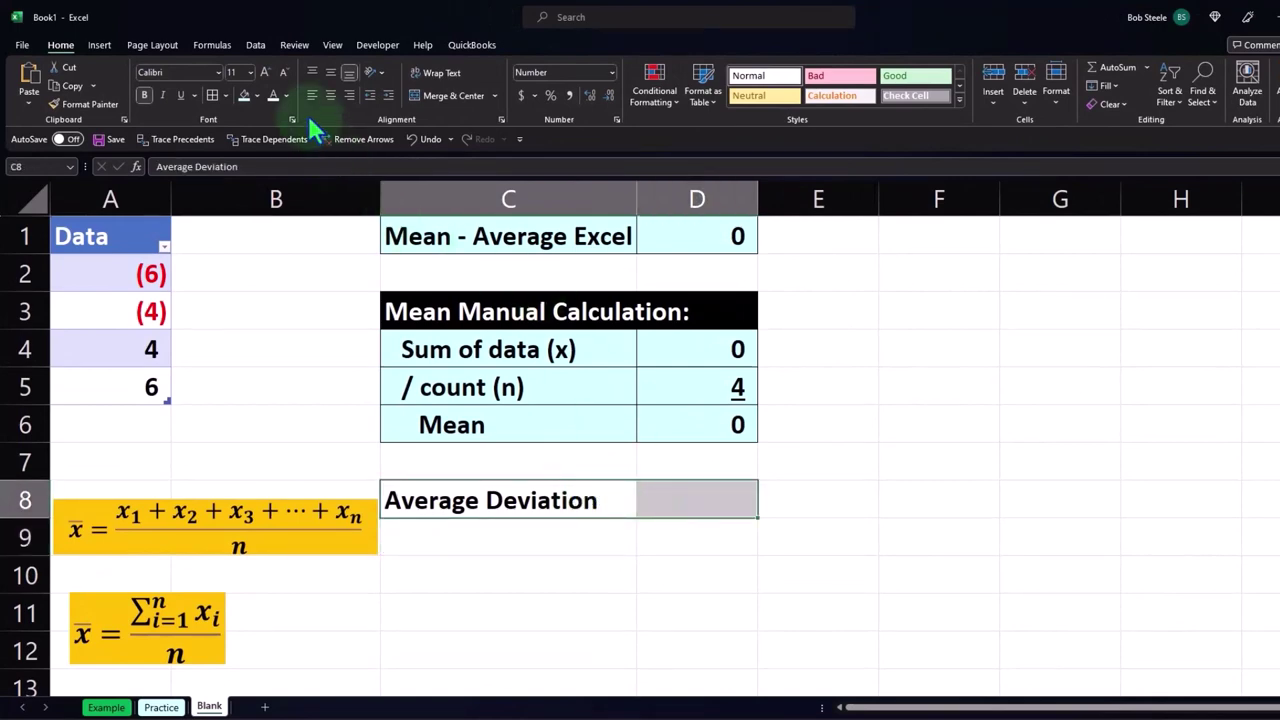
{"action": "left_click", "coordinate": [254, 95]}
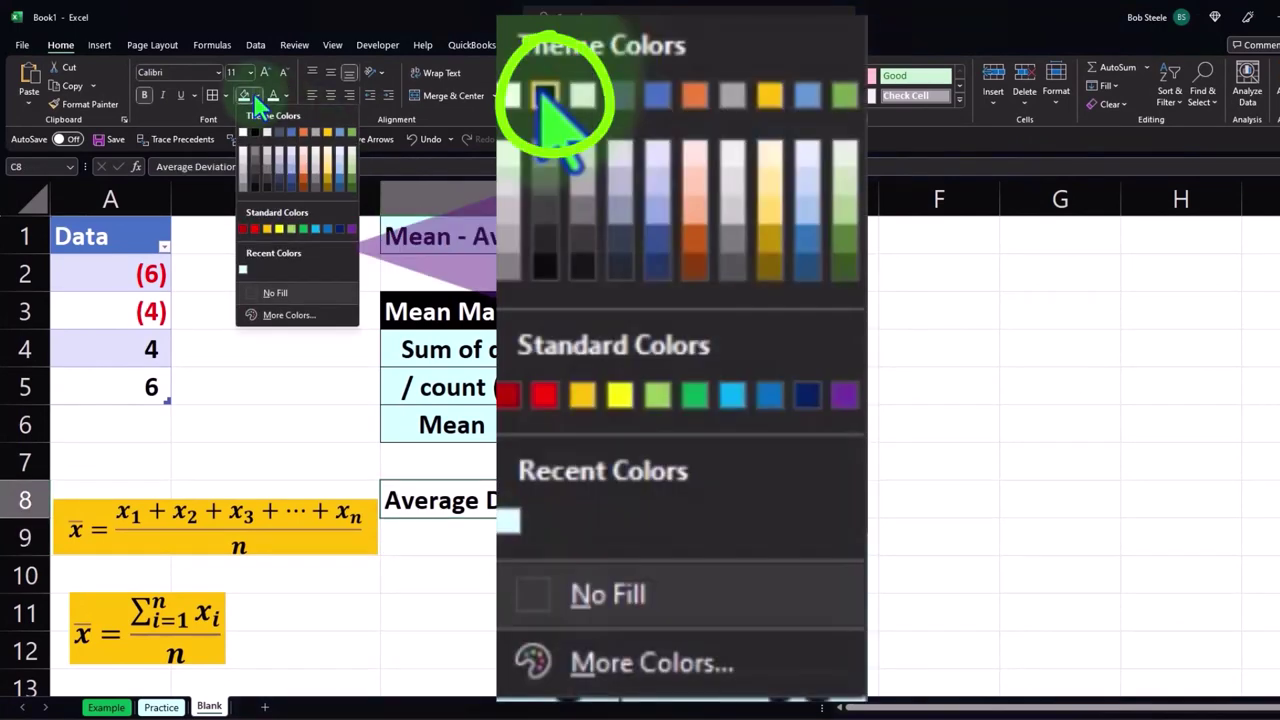
{"action": "left_click", "coordinate": [255, 131]}
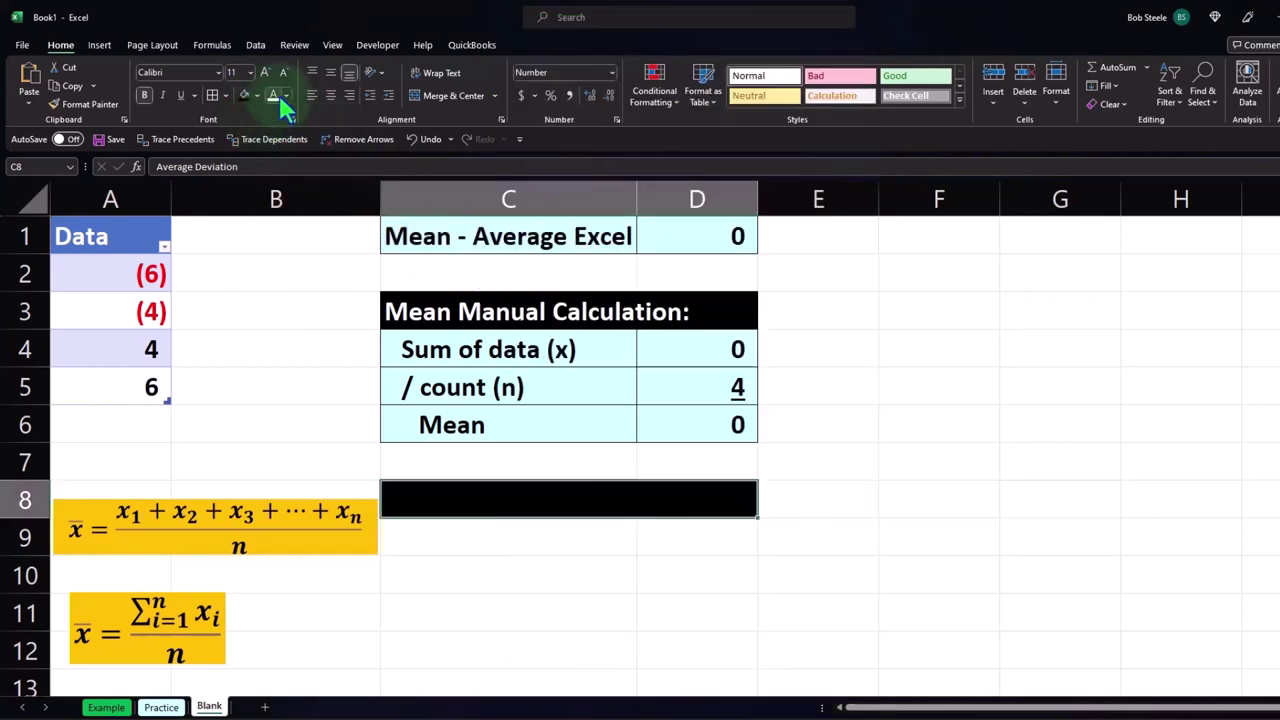
{"action": "left_click", "coordinate": [277, 95]}
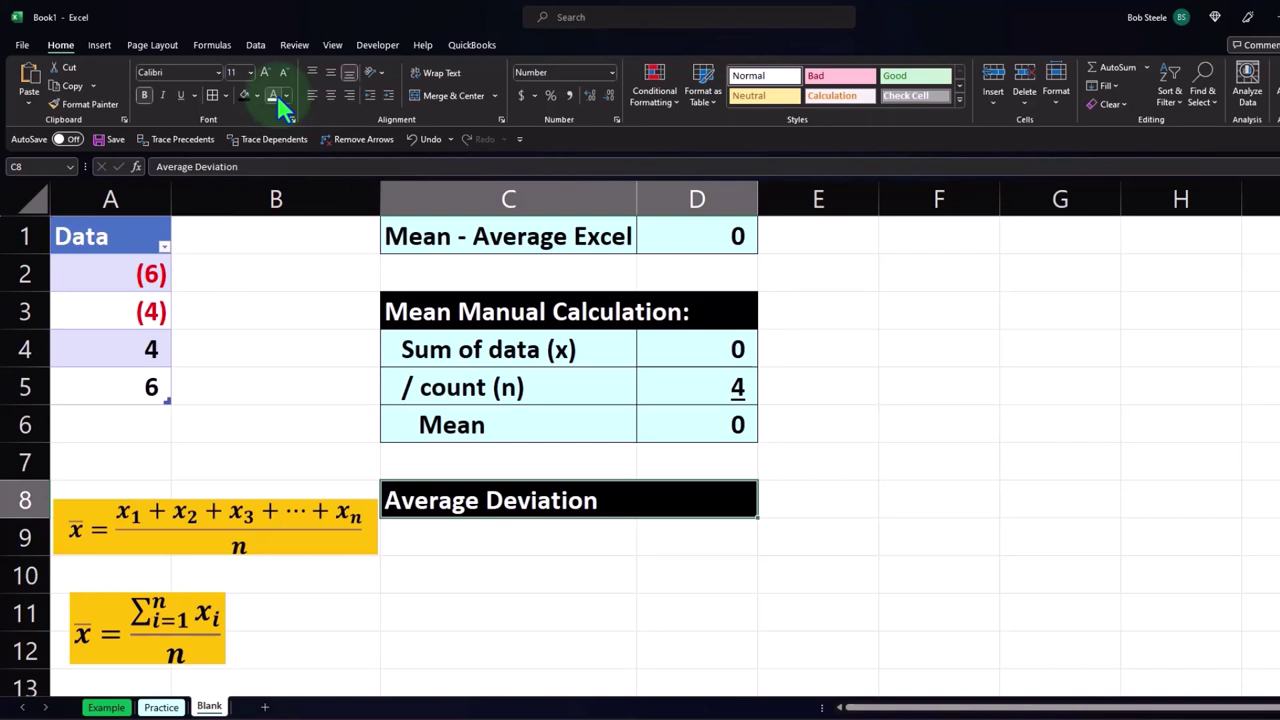
Step: Insert a new blank equation box and place it below the Average Deviation heading, around cells C10:D10
{"action": "left_click", "coordinate": [99, 46]}
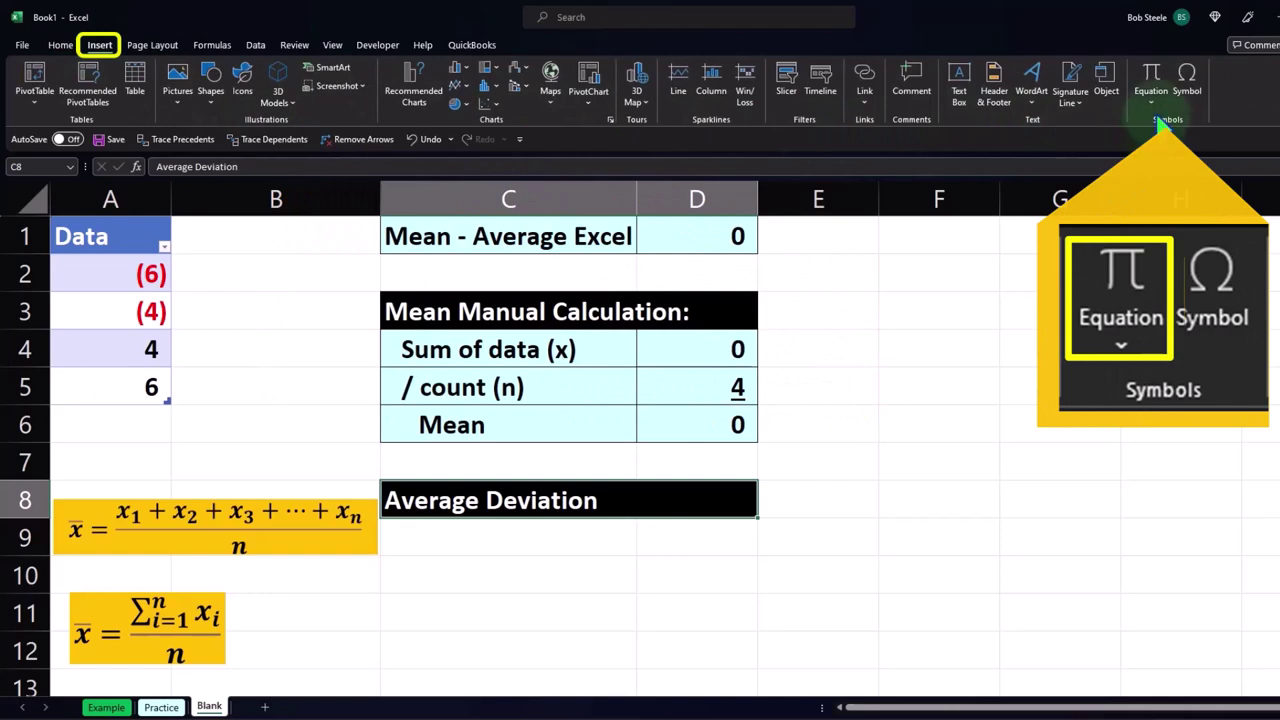
{"action": "left_click", "coordinate": [1152, 73]}
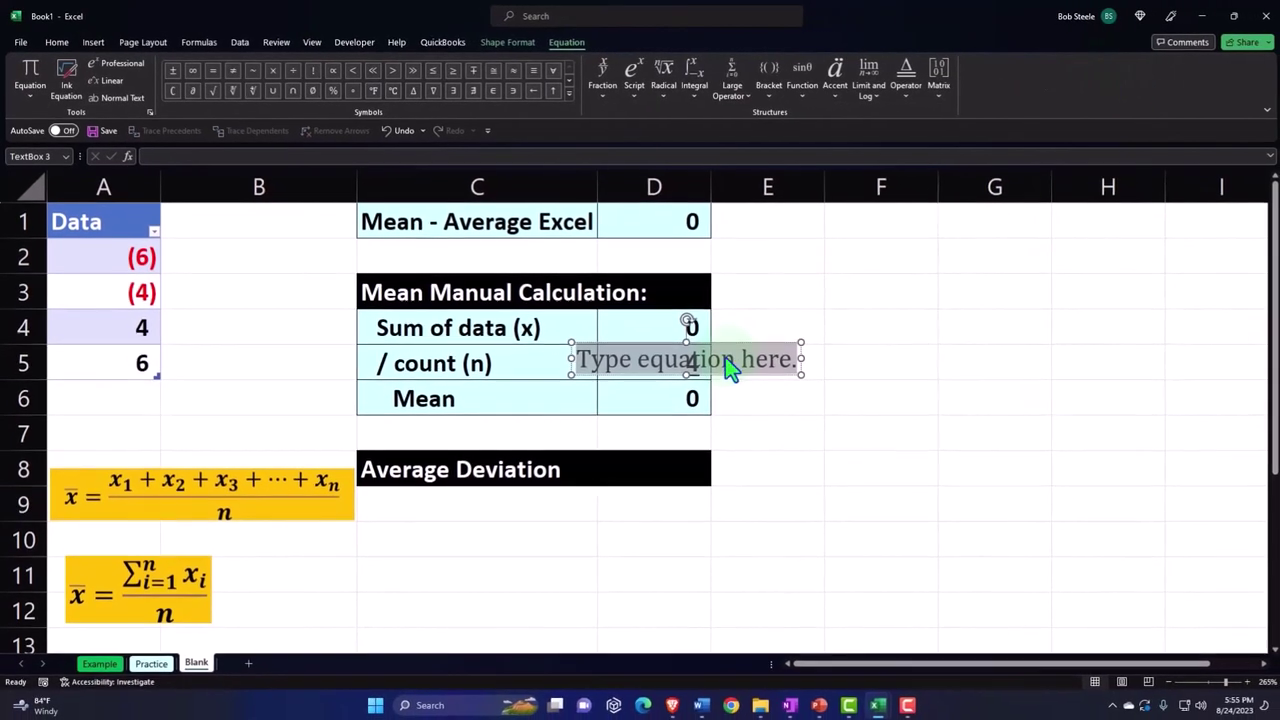
{"action": "left_click_drag", "start_coordinate": [729, 376], "coordinate": [564, 562]}
{"action": "left_click", "coordinate": [557, 545]}
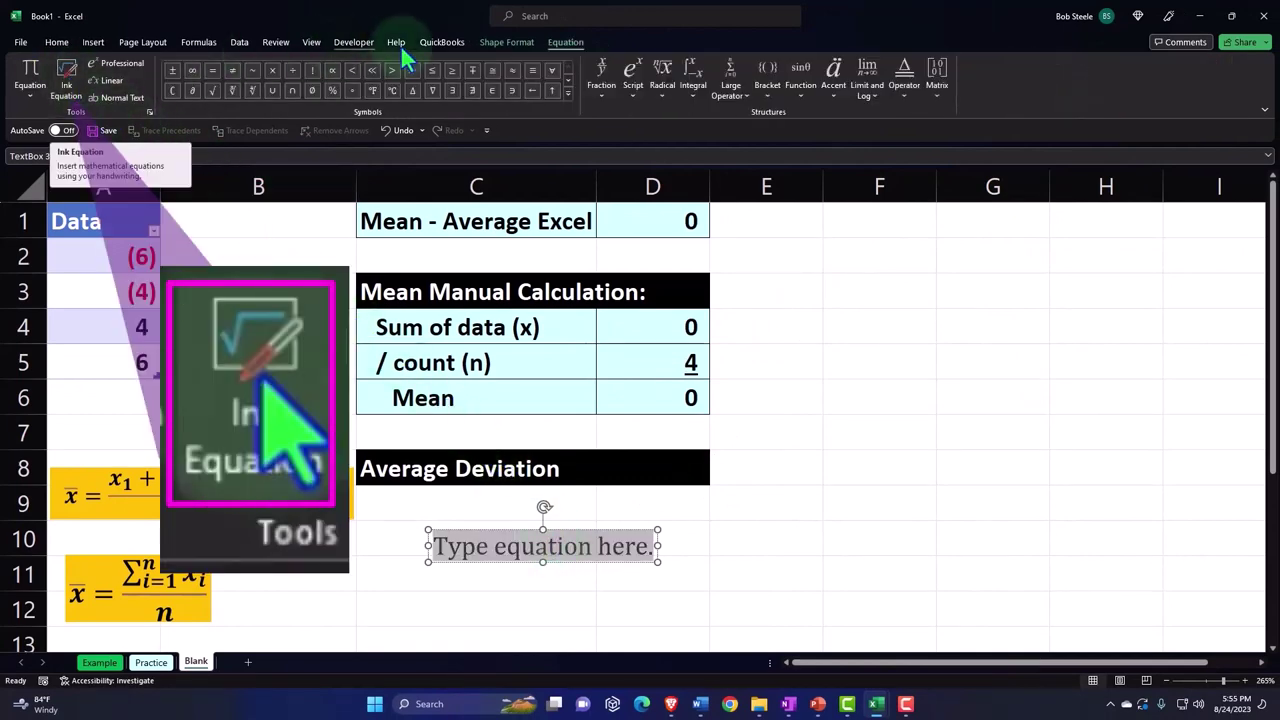
Step: Start an ink equation in the blank equation box and handwrite a summation sign running from i=1 to n
{"action": "left_click", "coordinate": [62, 68]}
{"action": "left_click_drag", "start_coordinate": [446, 288], "coordinate": [171, 191]}
{"action": "left_click_drag", "start_coordinate": [838, 553], "coordinate": [1000, 586]}
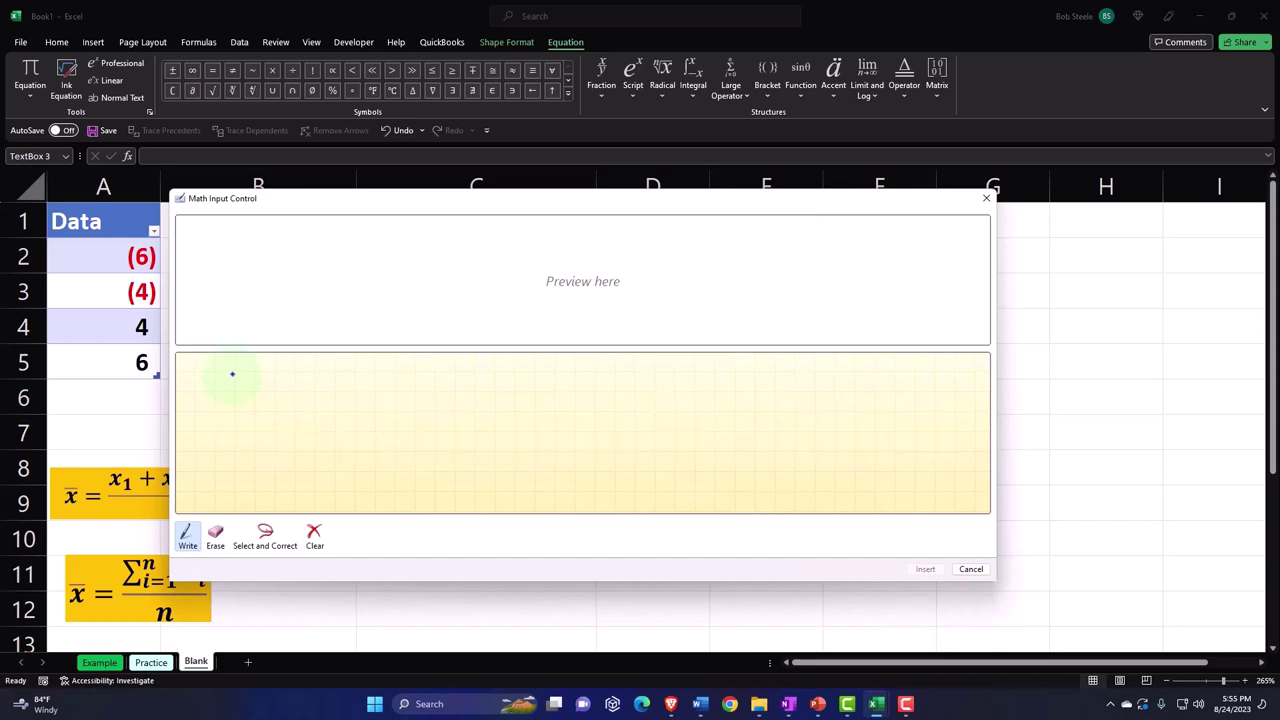
{"action": "left_click_drag", "start_coordinate": [212, 380], "coordinate": [202, 387]}
{"action": "mouse_move", "coordinate": [204, 404]}
{"action": "left_mouse_down"}
{"action": "mouse_move", "coordinate": [200, 432]}
{"action": "mouse_move", "coordinate": [254, 440]}
{"action": "mouse_move", "coordinate": [202, 491]}
{"action": "mouse_move", "coordinate": [277, 500]}
{"action": "left_mouse_up"}
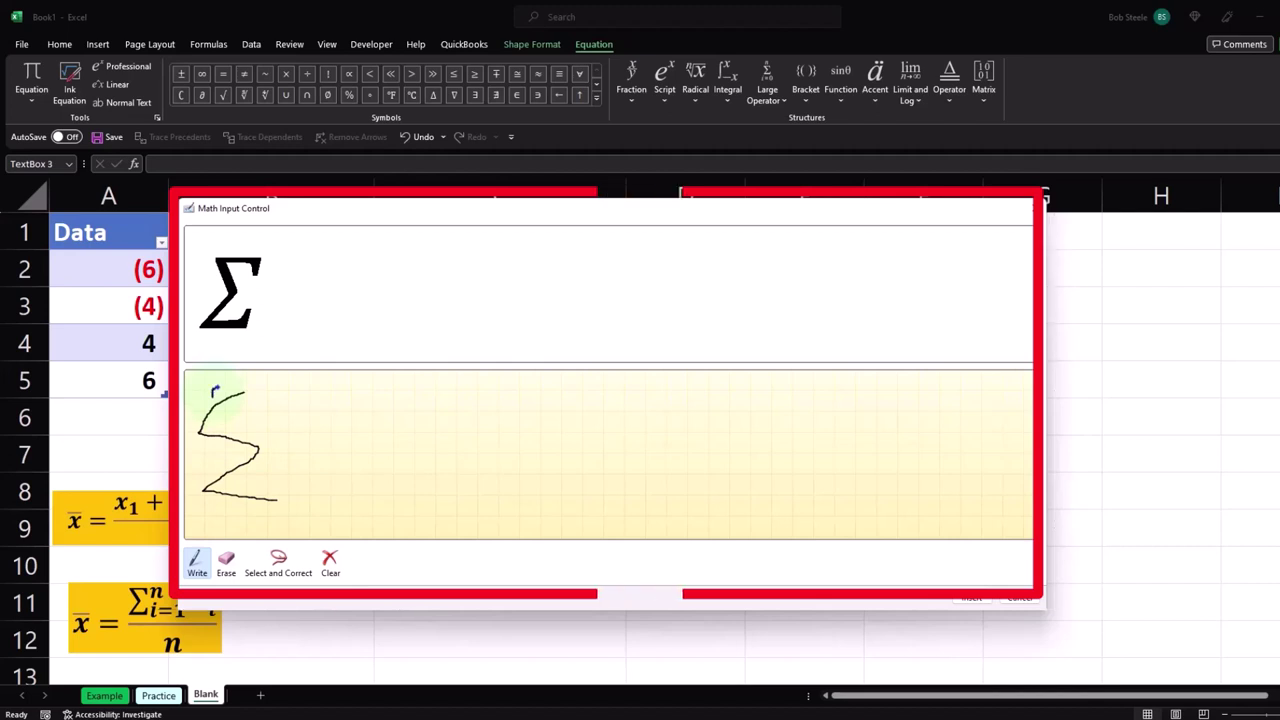
{"action": "left_click_drag", "start_coordinate": [219, 391], "coordinate": [222, 396]}
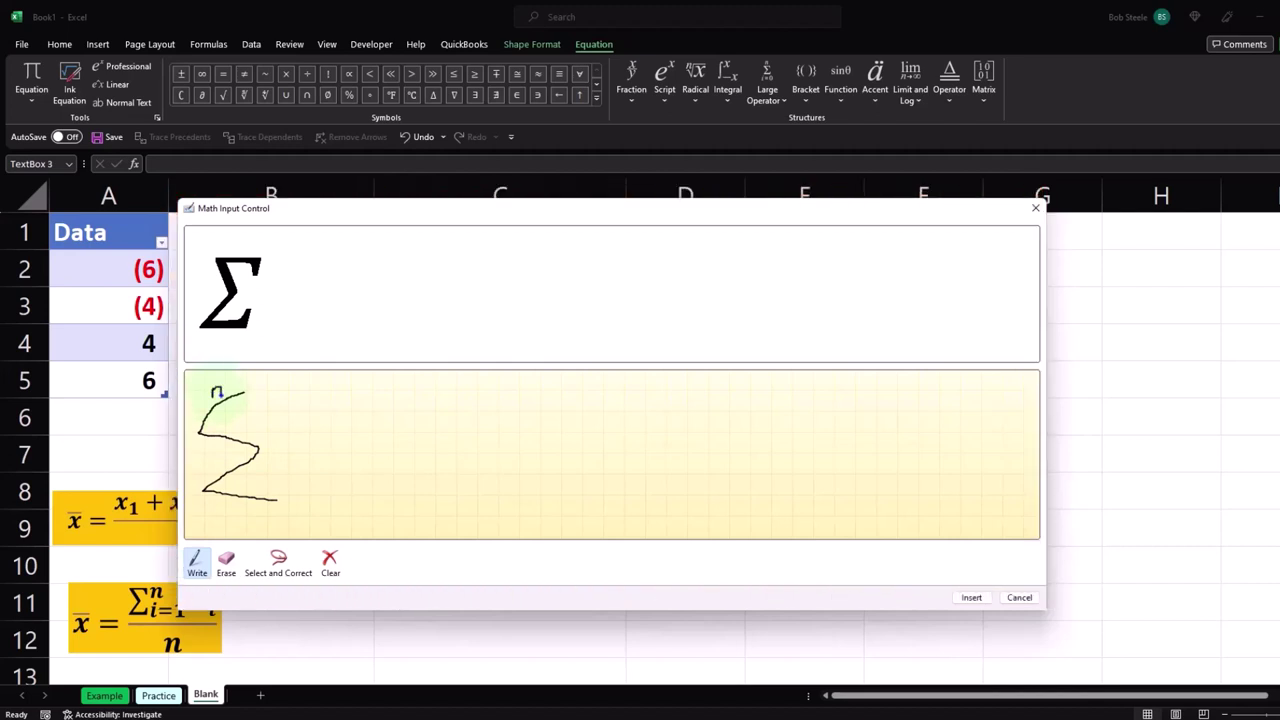
{"action": "left_click", "coordinate": [222, 507]}
{"action": "left_click_drag", "start_coordinate": [222, 511], "coordinate": [222, 521]}
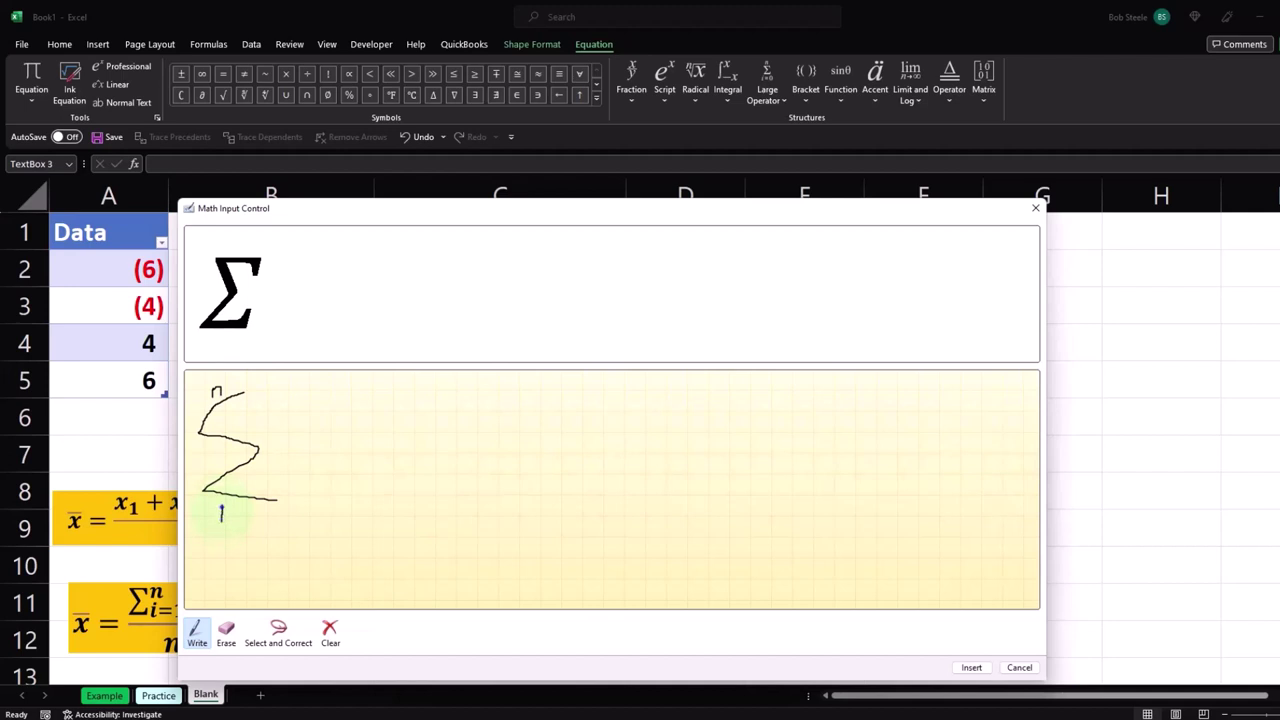
{"action": "left_click_drag", "start_coordinate": [233, 514], "coordinate": [253, 522]}
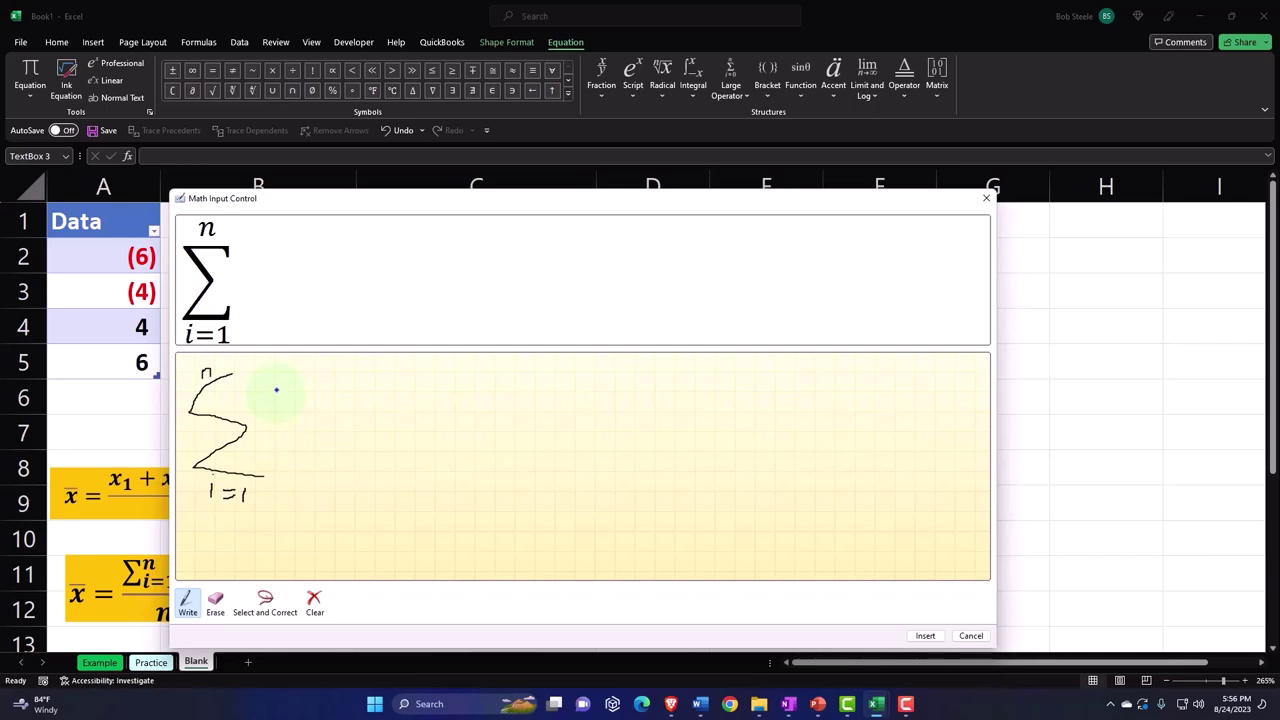
Step: Handwrite the absolute value term |xi − u| after the summation sign
{"action": "left_click_drag", "start_coordinate": [278, 389], "coordinate": [279, 470]}
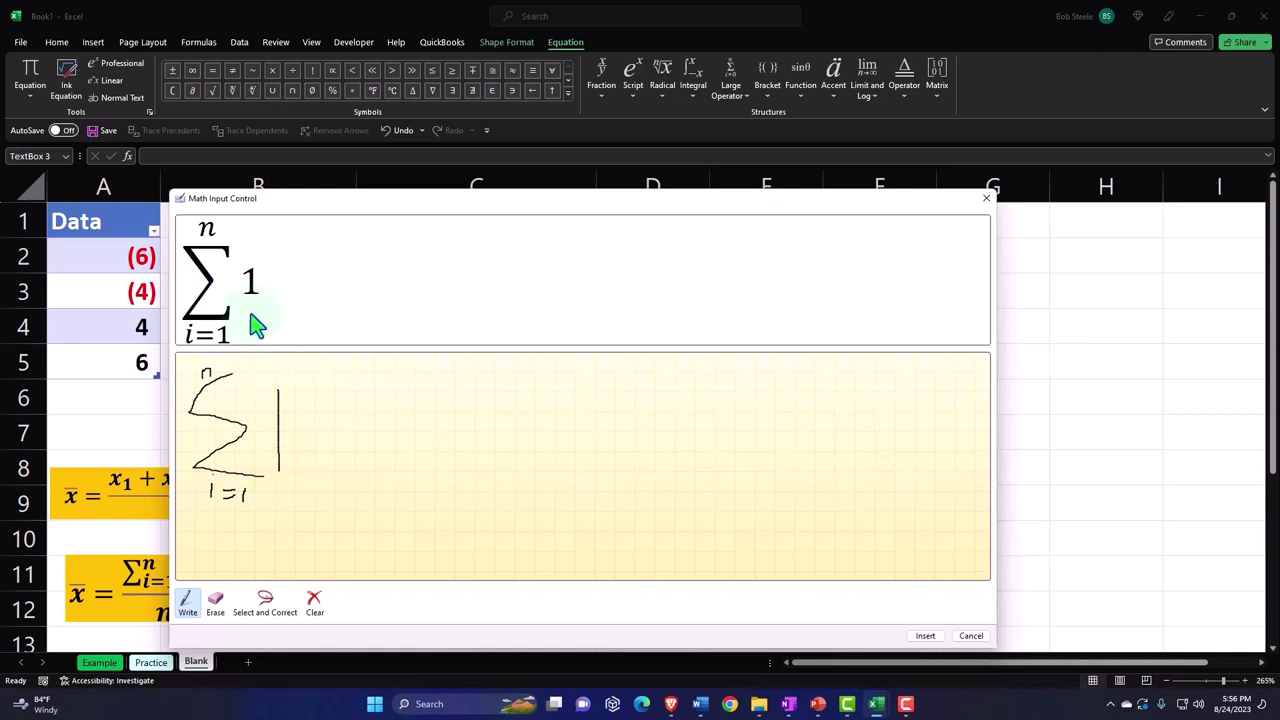
{"action": "mouse_move", "coordinate": [291, 419]}
{"action": "left_mouse_down"}
{"action": "mouse_move", "coordinate": [316, 438]}
{"action": "mouse_move", "coordinate": [293, 438]}
{"action": "mouse_move", "coordinate": [328, 456]}
{"action": "left_mouse_up"}
{"action": "left_click", "coordinate": [345, 459]}
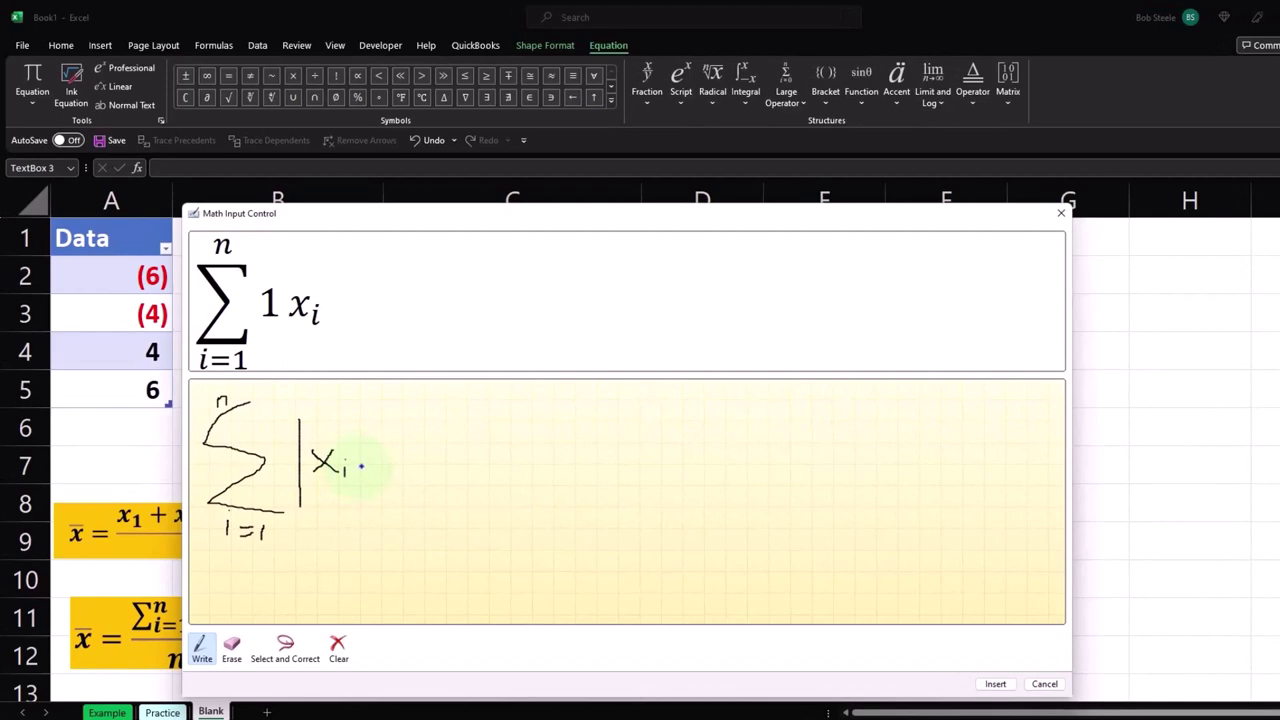
{"action": "mouse_move", "coordinate": [363, 462]}
{"action": "left_mouse_down"}
{"action": "mouse_move", "coordinate": [394, 456]}
{"action": "mouse_move", "coordinate": [391, 467]}
{"action": "left_mouse_up"}
{"action": "left_click_drag", "start_coordinate": [410, 426], "coordinate": [408, 504]}
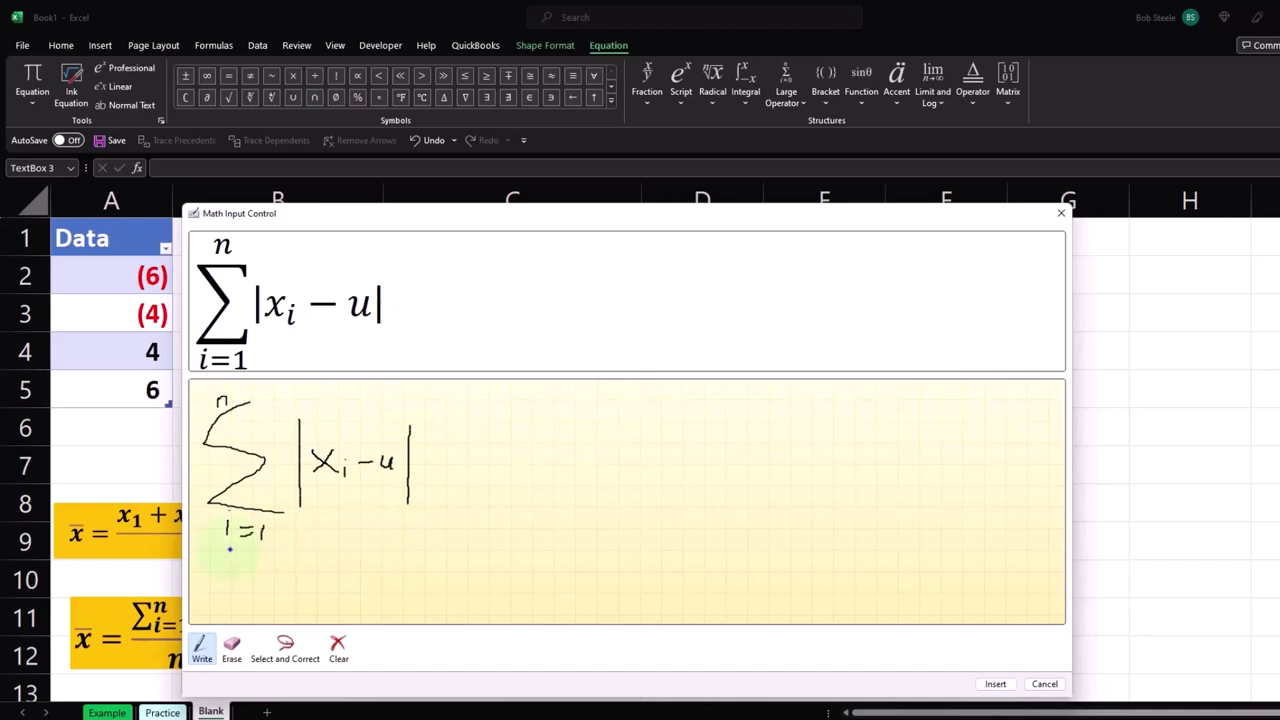
Step: Draw a fraction bar under the whole expression and handwrite n as the denominator, erasing and rewriting it as needed
{"action": "left_click_drag", "start_coordinate": [215, 550], "coordinate": [339, 553]}
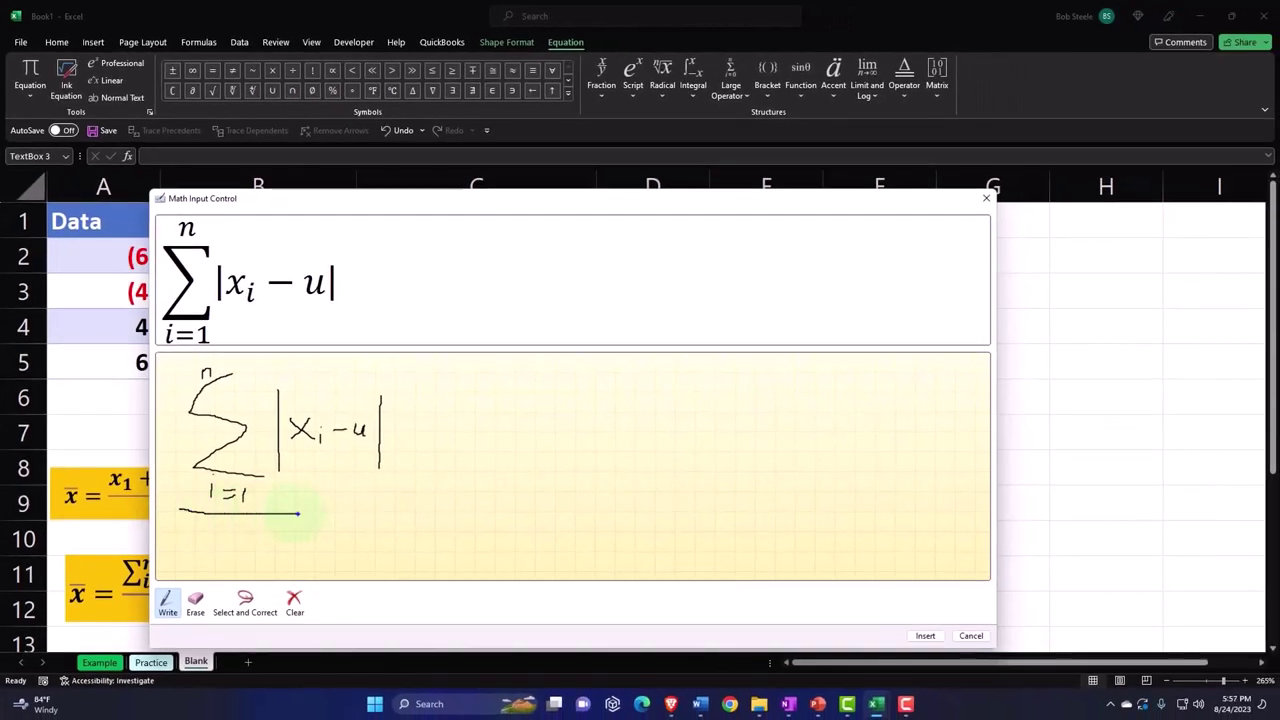
{"action": "left_click_drag", "start_coordinate": [298, 514], "coordinate": [405, 514]}
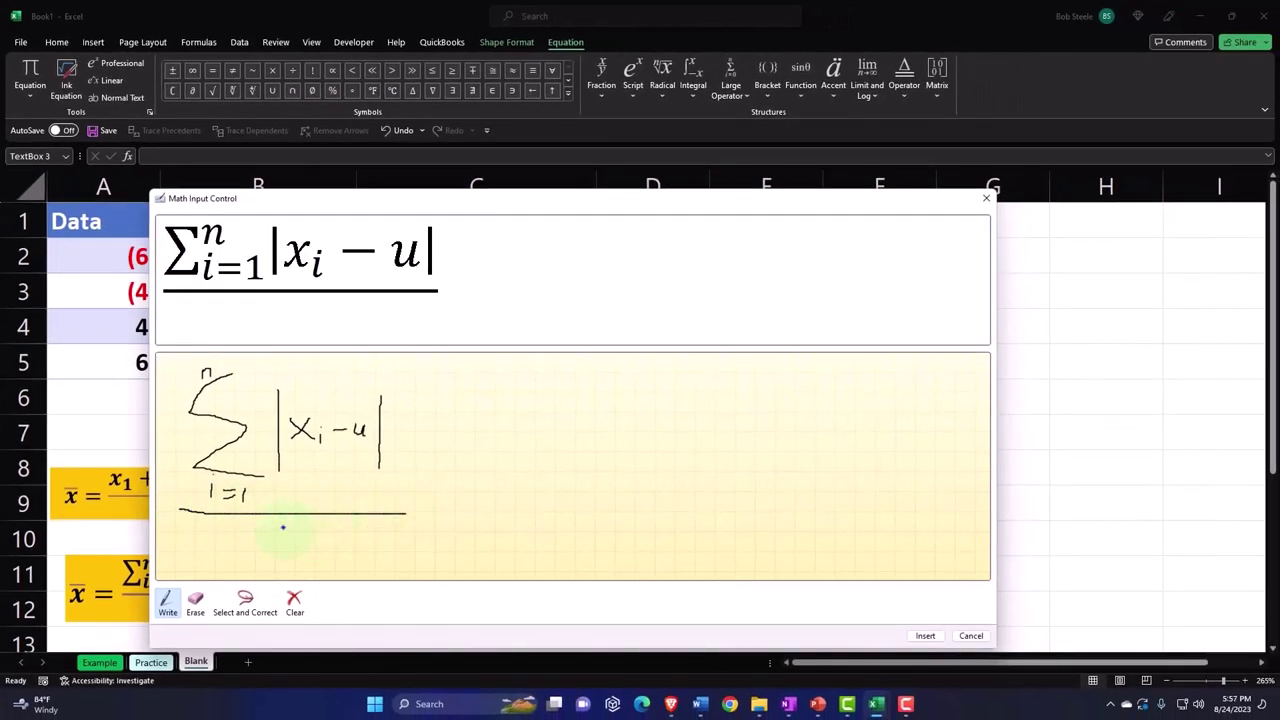
{"action": "left_click_drag", "start_coordinate": [283, 532], "coordinate": [295, 540]}
{"action": "left_click", "coordinate": [195, 603]}
{"action": "left_click_drag", "start_coordinate": [280, 534], "coordinate": [288, 534]}
{"action": "left_click", "coordinate": [167, 603]}
{"action": "left_click_drag", "start_coordinate": [262, 528], "coordinate": [273, 540]}
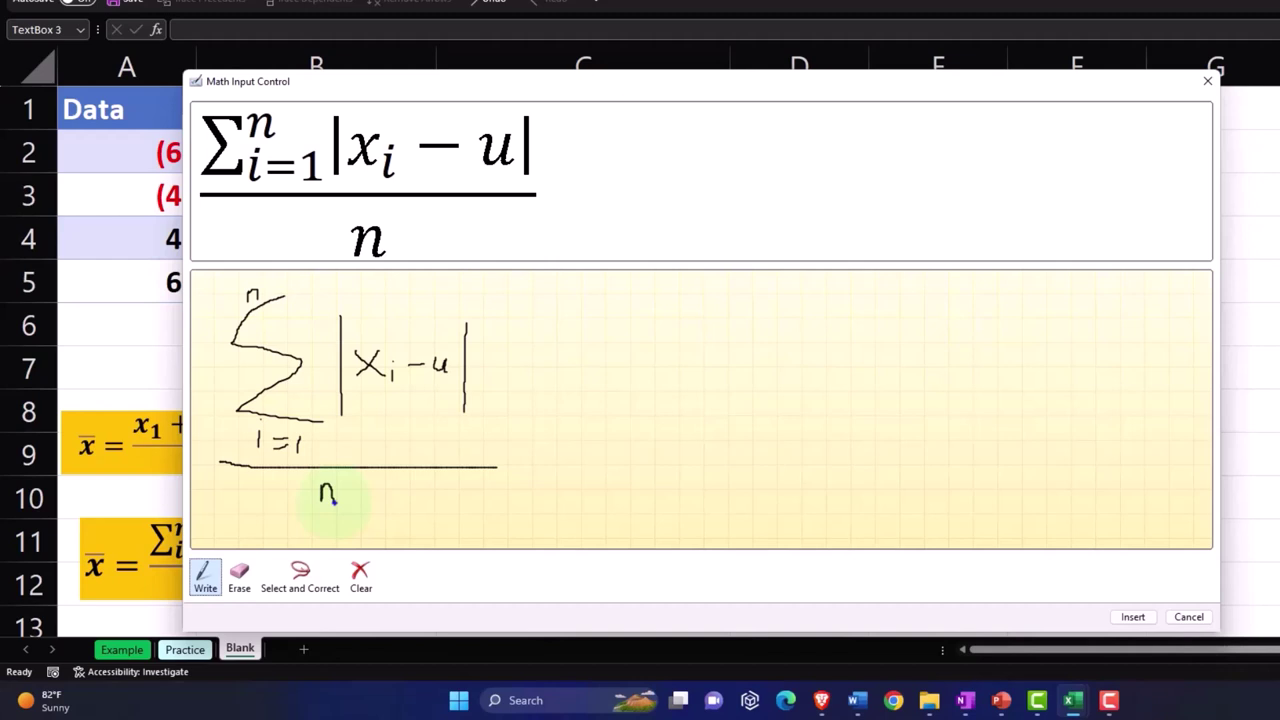
Step: Compare the handwritten equation with the worksheet data and insert it into the equation box
{"action": "left_click_drag", "start_coordinate": [394, 100], "coordinate": [497, 95]}
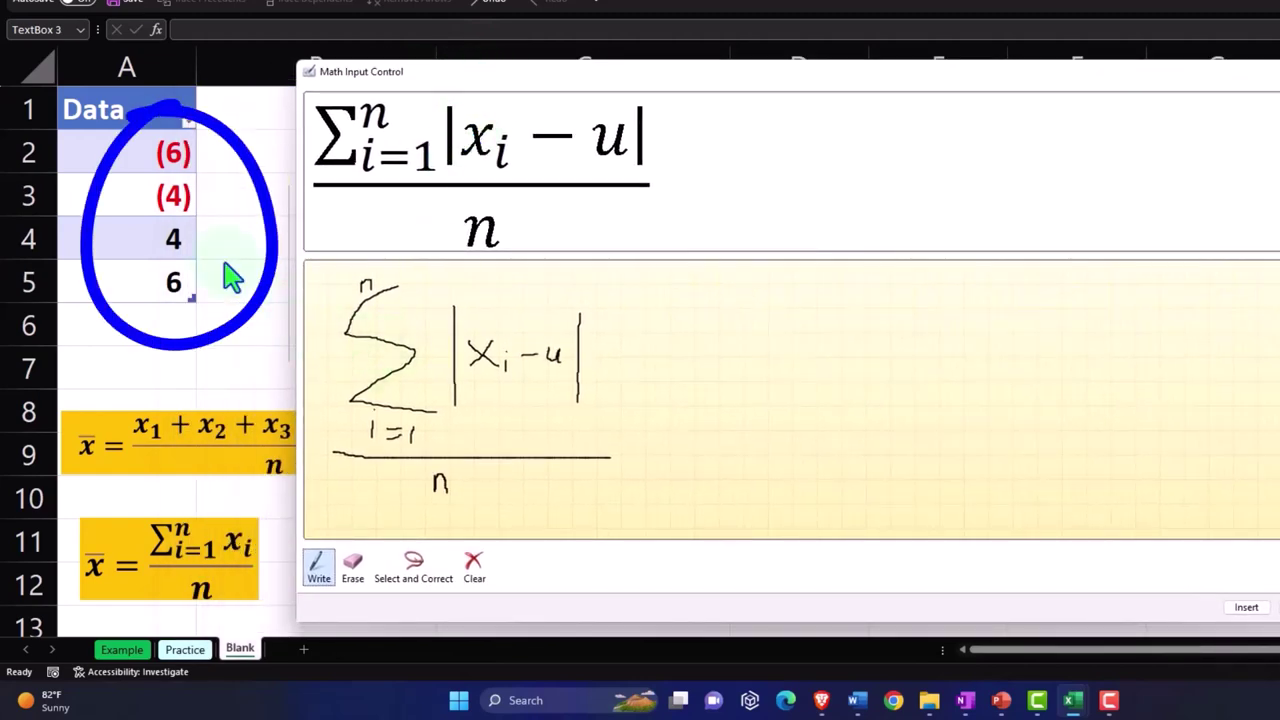
{"action": "left_click_drag", "start_coordinate": [458, 82], "coordinate": [1060, 80]}
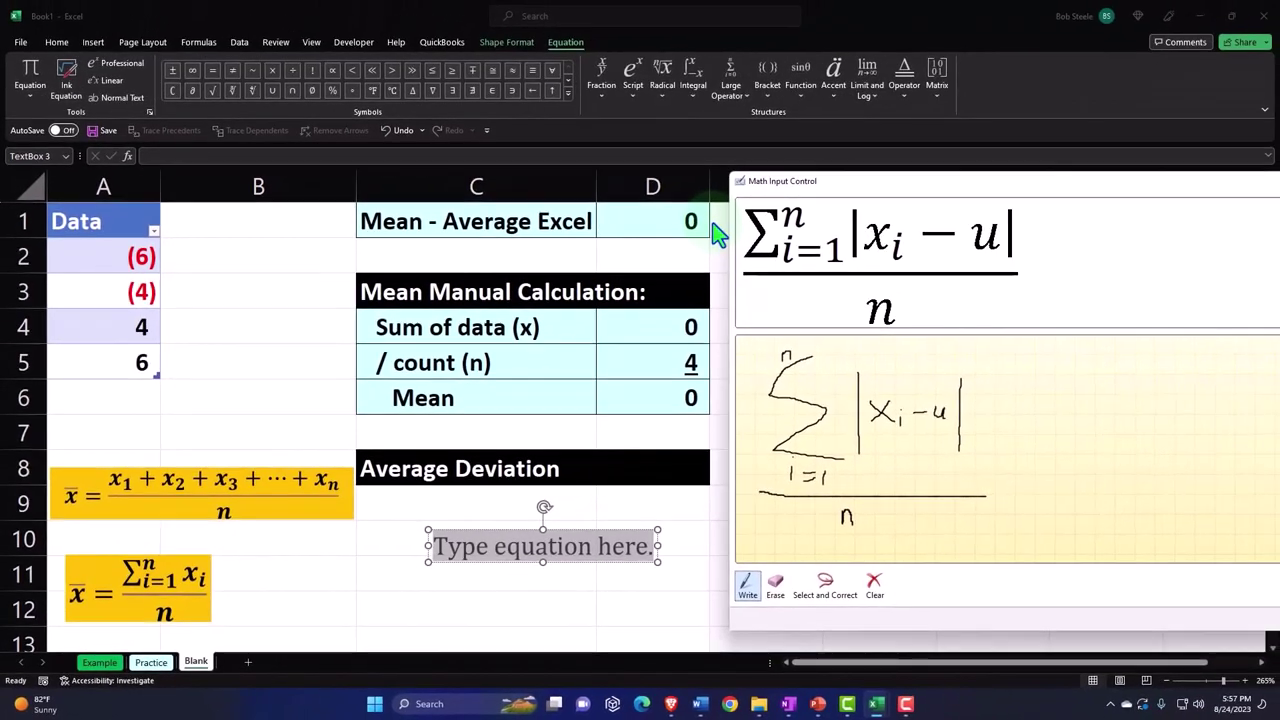
{"action": "left_click_drag", "start_coordinate": [848, 190], "coordinate": [711, 189]}
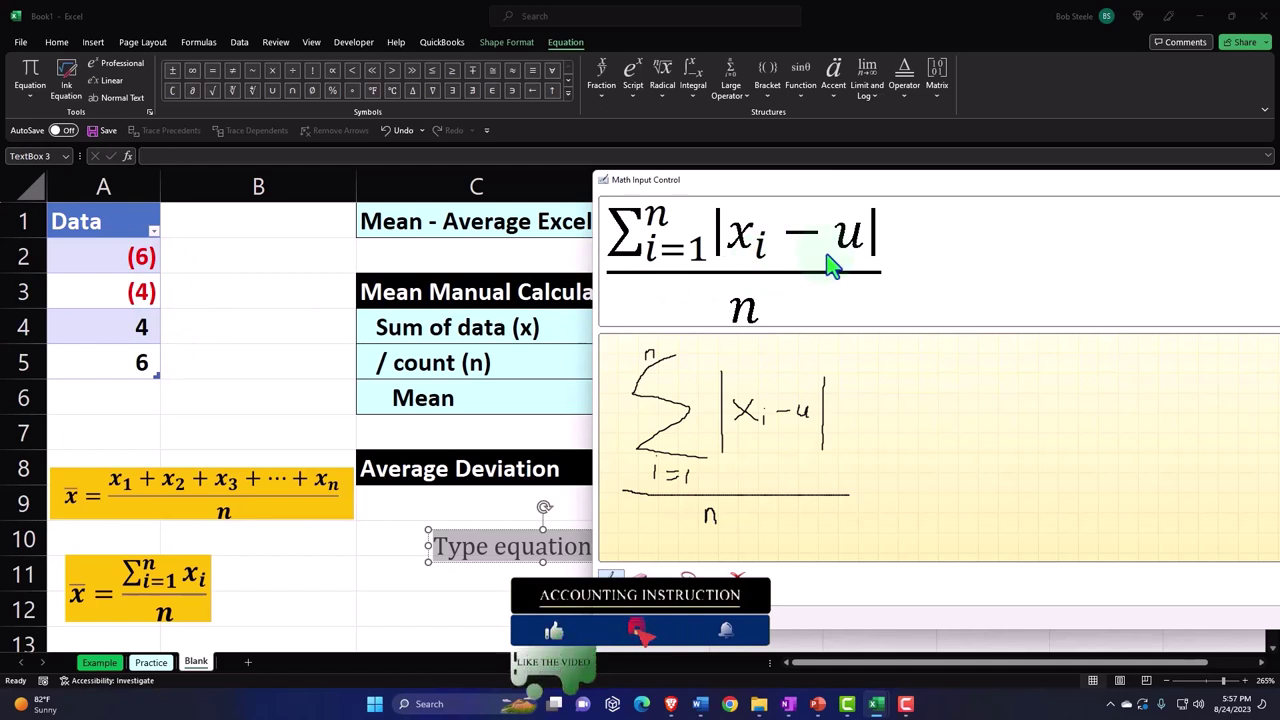
{"action": "mouse_move", "coordinate": [777, 189]}
{"action": "left_mouse_down"}
{"action": "mouse_move", "coordinate": [870, 190]}
{"action": "mouse_move", "coordinate": [923, 257]}
{"action": "mouse_move", "coordinate": [863, 249]}
{"action": "mouse_move", "coordinate": [789, 186]}
{"action": "left_mouse_up"}
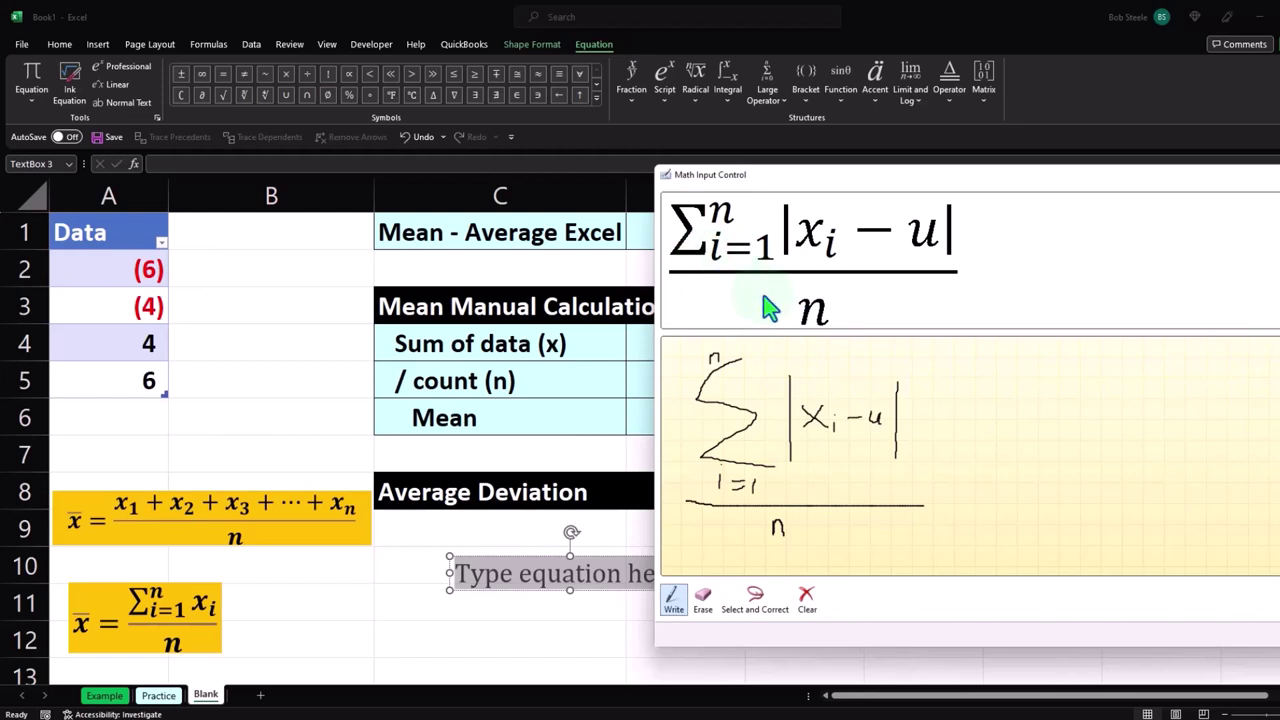
{"action": "left_click_drag", "start_coordinate": [852, 186], "coordinate": [409, 177]}
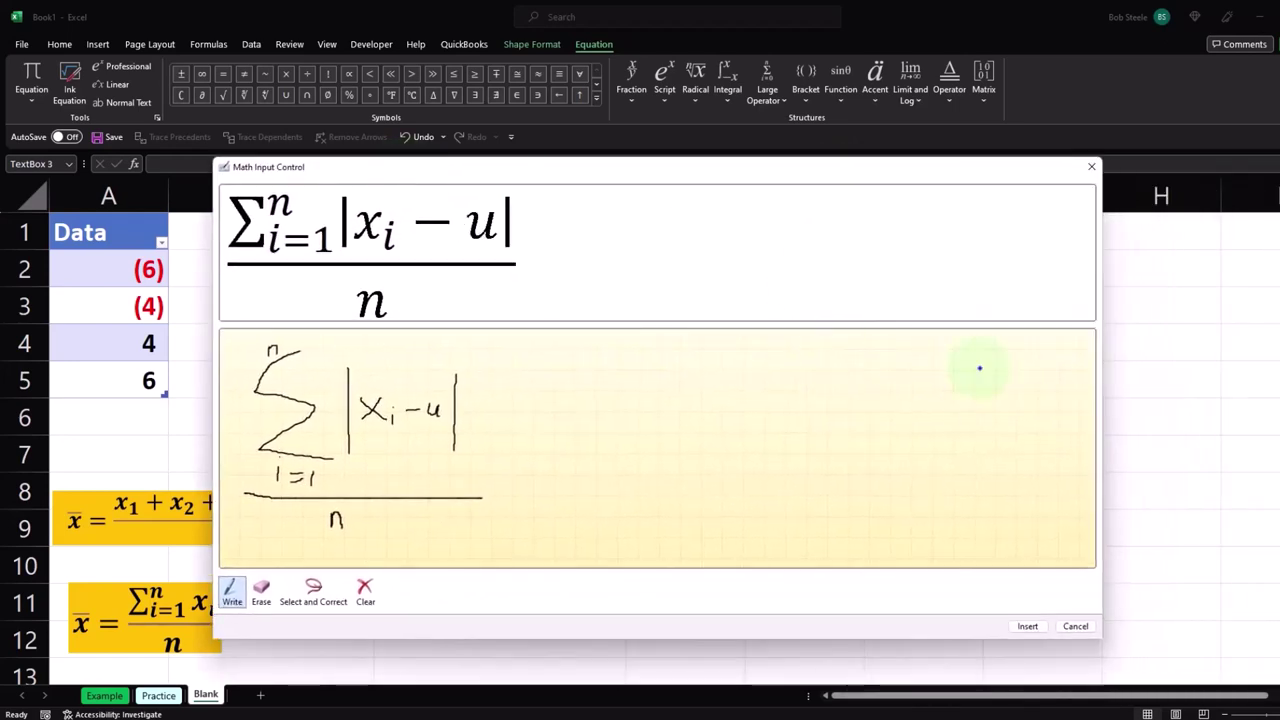
{"action": "left_click", "coordinate": [1028, 627]}
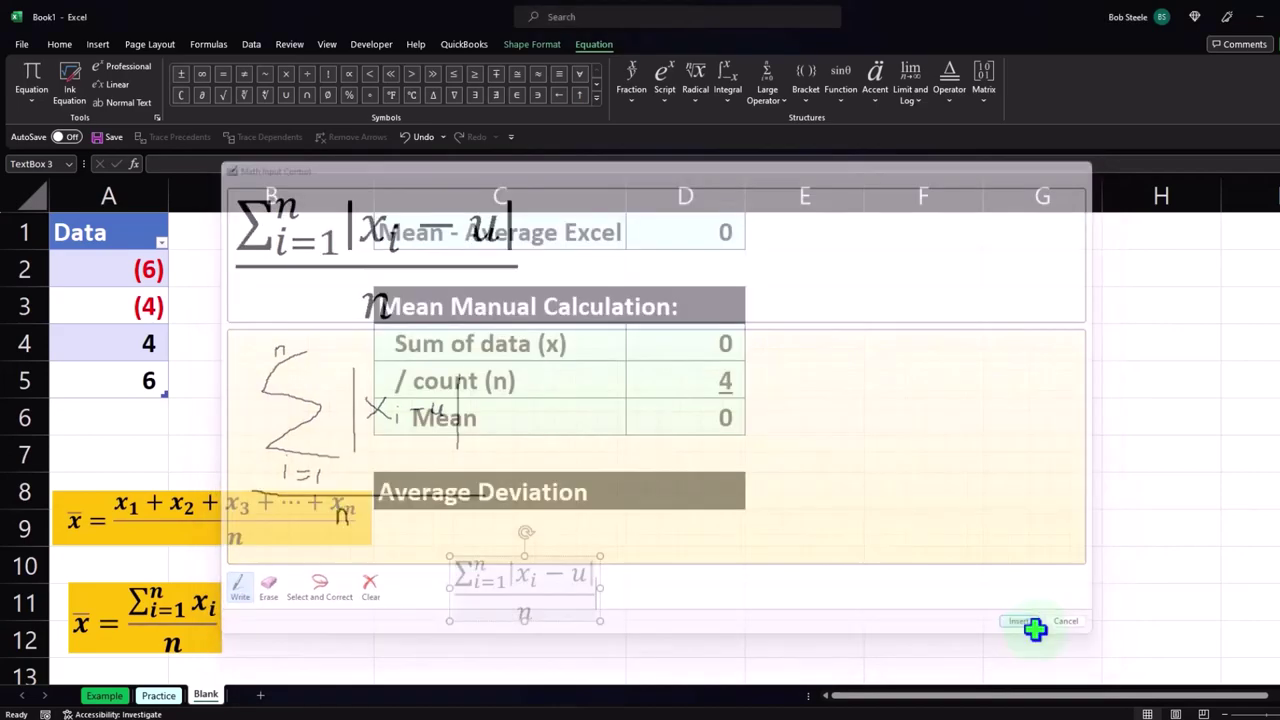
Step: Fit the equation box directly beneath the Average Deviation heading across columns C and D and enlarge its font to size 20
{"action": "left_click_drag", "start_coordinate": [479, 553], "coordinate": [409, 532]}
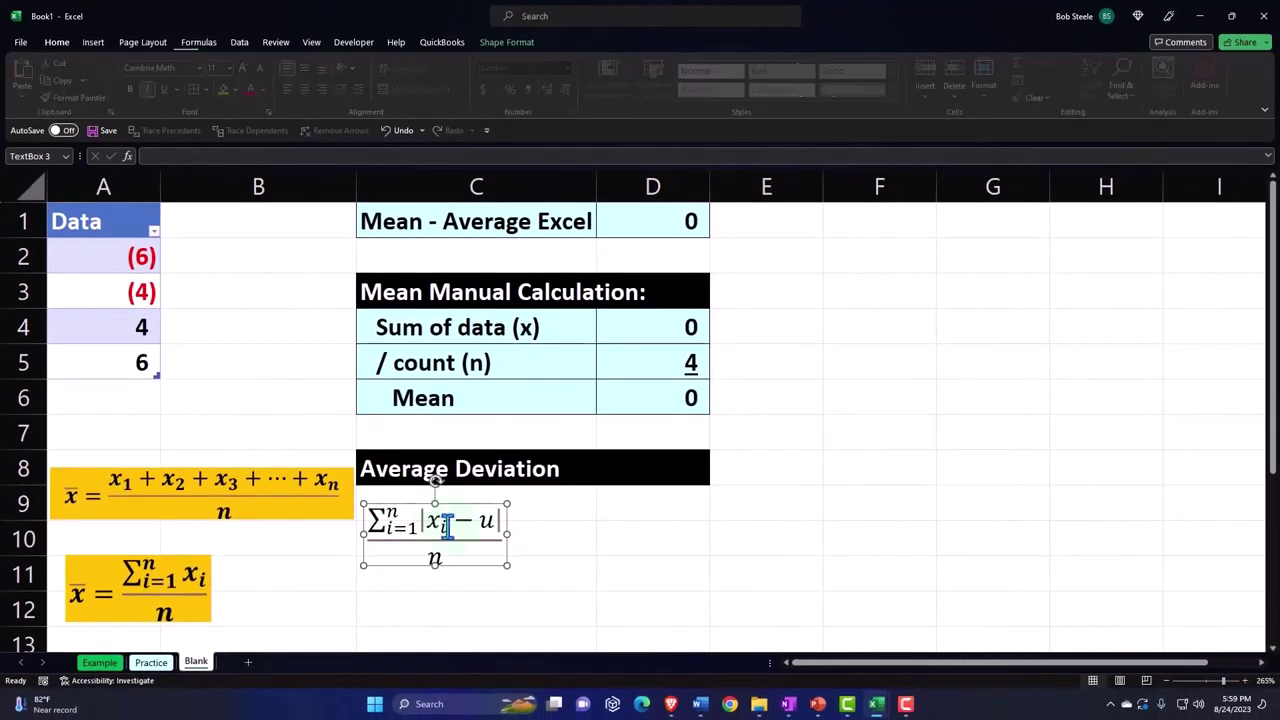
{"action": "left_click_drag", "start_coordinate": [509, 531], "coordinate": [678, 528]}
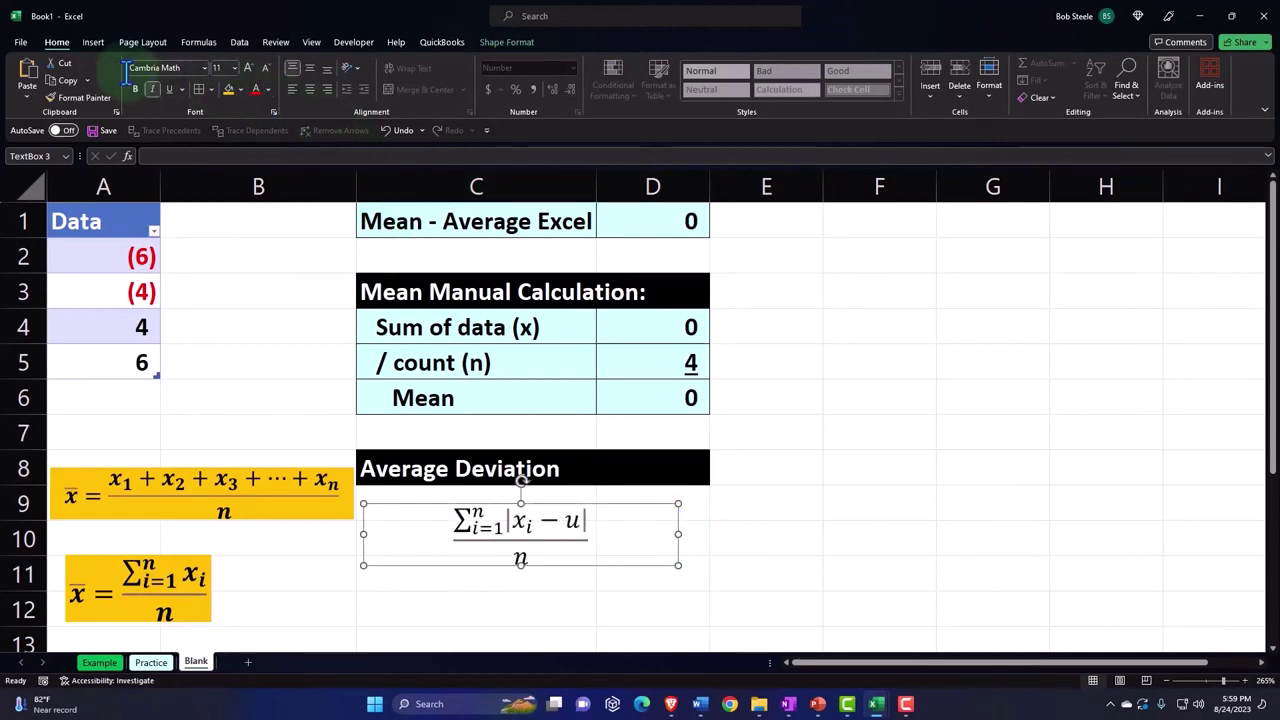
{"action": "left_click", "coordinate": [248, 68]}
{"action": "left_click", "coordinate": [248, 68]}
{"action": "left_click", "coordinate": [248, 68]}
{"action": "left_click", "coordinate": [247, 66]}
{"action": "left_click", "coordinate": [247, 66]}
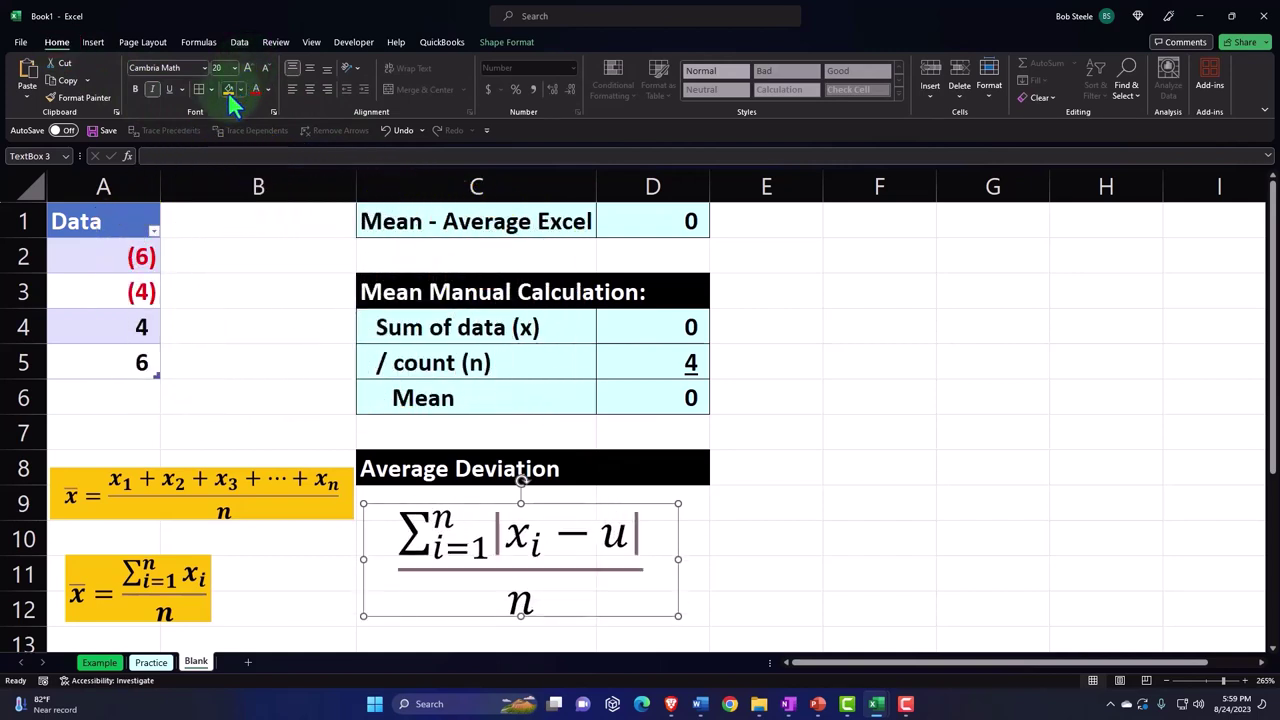
Step: Fill the average deviation equation box with the same gold color as the mean equations
{"action": "left_click", "coordinate": [229, 92]}
{"action": "left_click", "coordinate": [241, 89]}
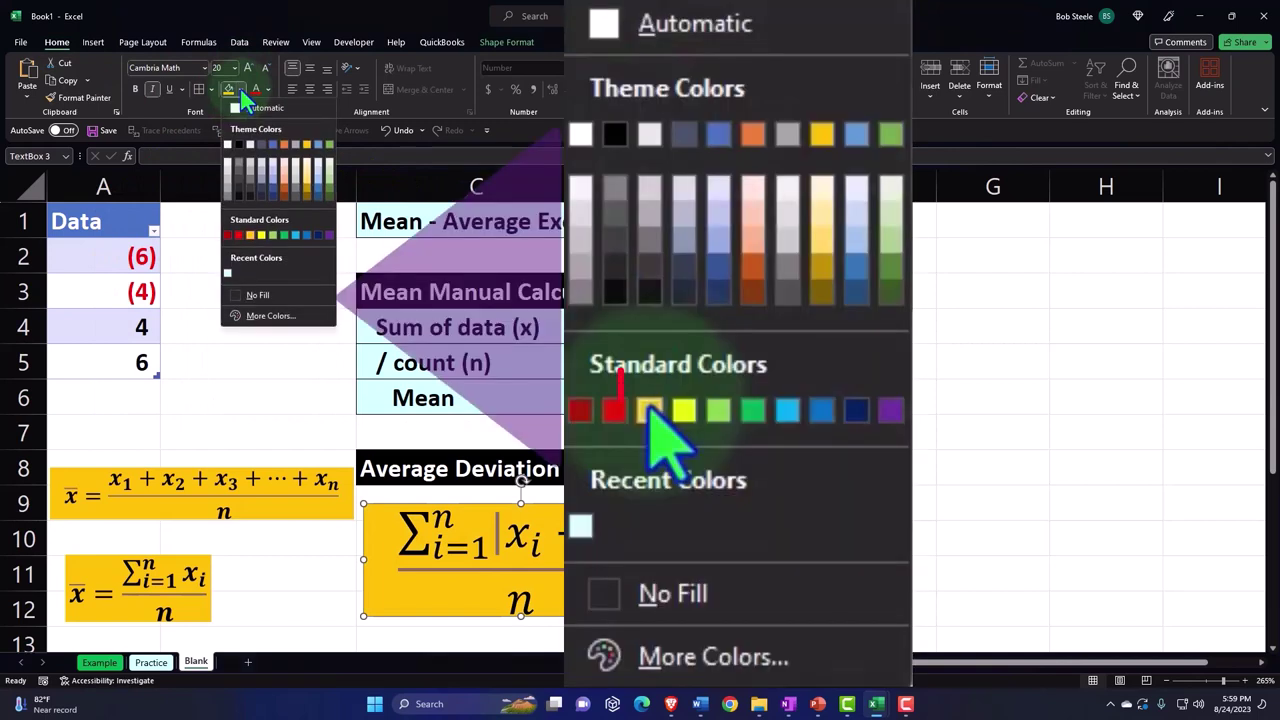
{"action": "left_click", "coordinate": [255, 240]}
{"action": "left_click", "coordinate": [930, 399]}
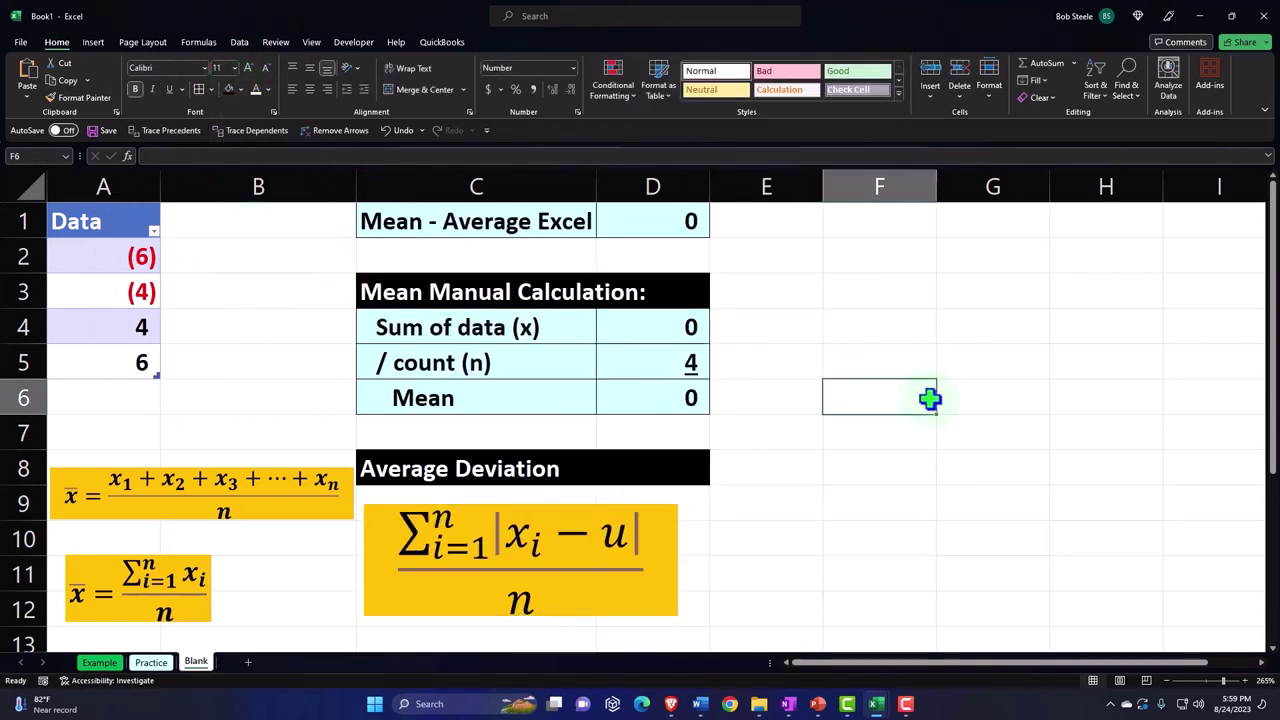
Step: Narrow column E to a thin spacer beside the calculation area
{"action": "key", "text": "Down"}
{"action": "key", "text": "Down"}
{"action": "key", "text": "Down"}
{"action": "key", "text": "Down"}
{"action": "key", "text": "Down"}
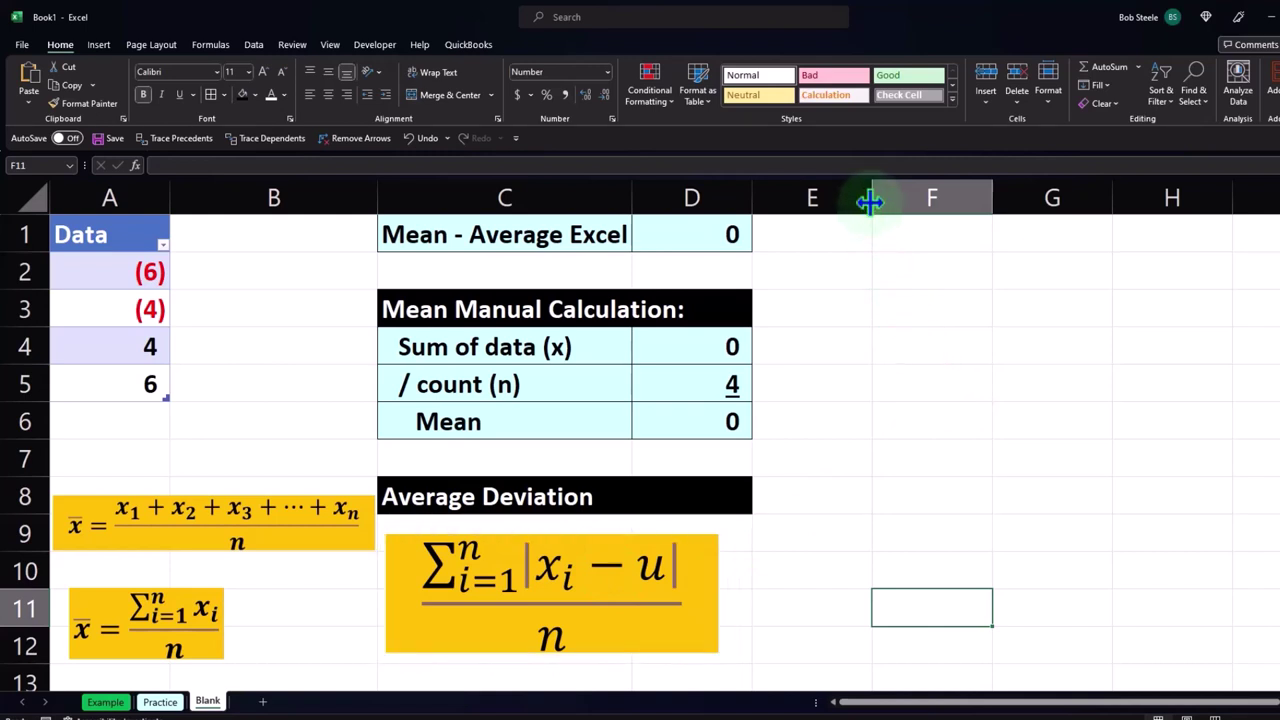
{"action": "left_click_drag", "start_coordinate": [870, 203], "coordinate": [772, 203]}
Step: Copy the Data table A1:A5 and paste it starting at cell F1
{"action": "left_click", "coordinate": [826, 228]}
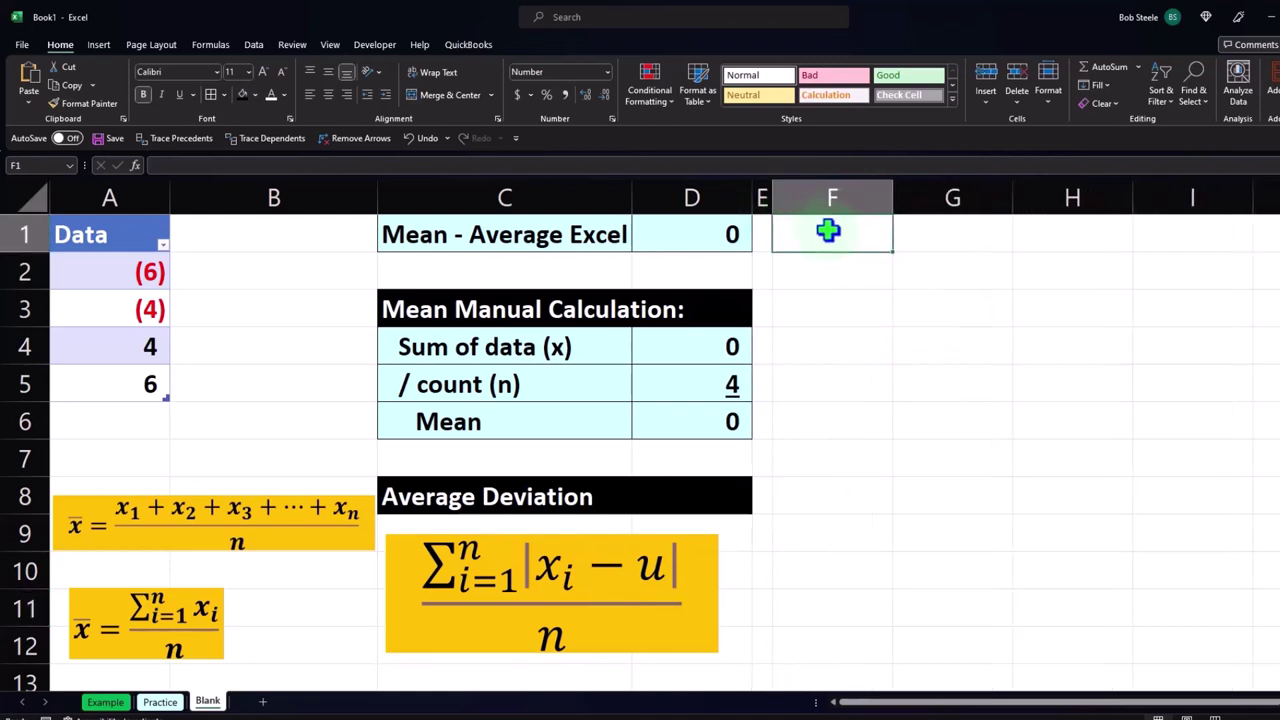
{"action": "left_click_drag", "start_coordinate": [117, 231], "coordinate": [120, 374]}
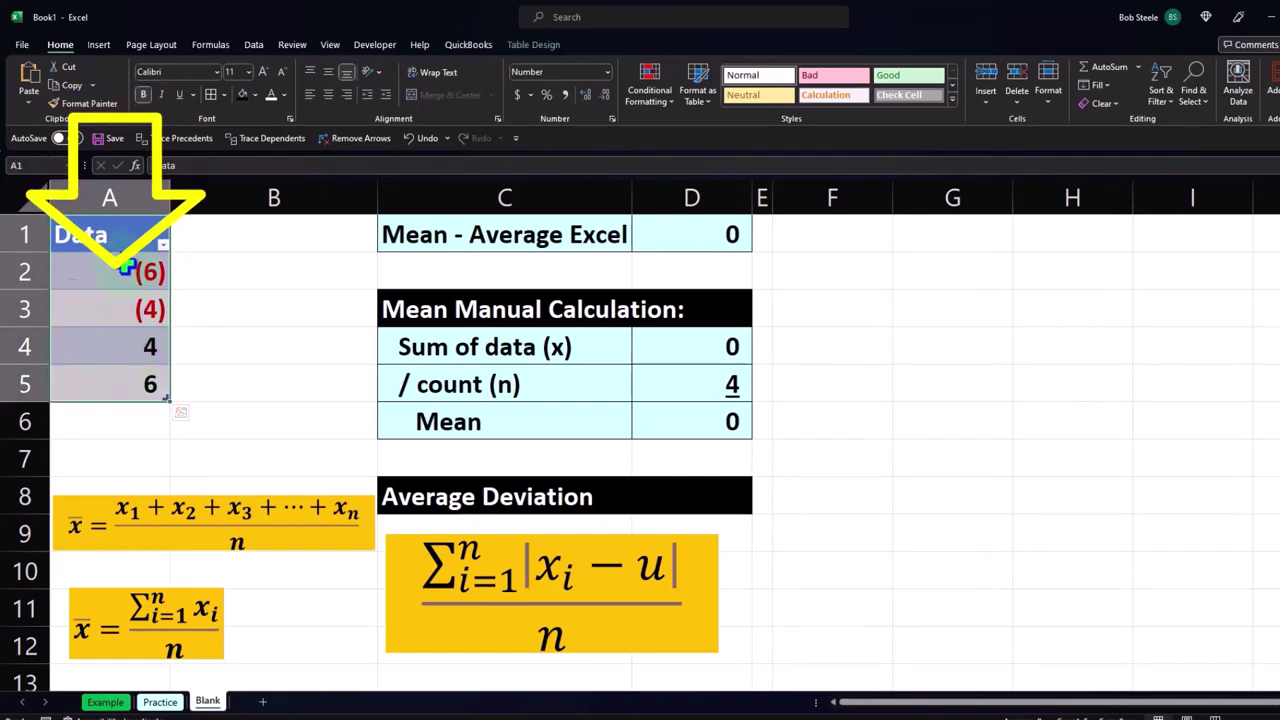
{"action": "right_click", "coordinate": [126, 268]}
{"action": "left_click", "coordinate": [140, 297]}
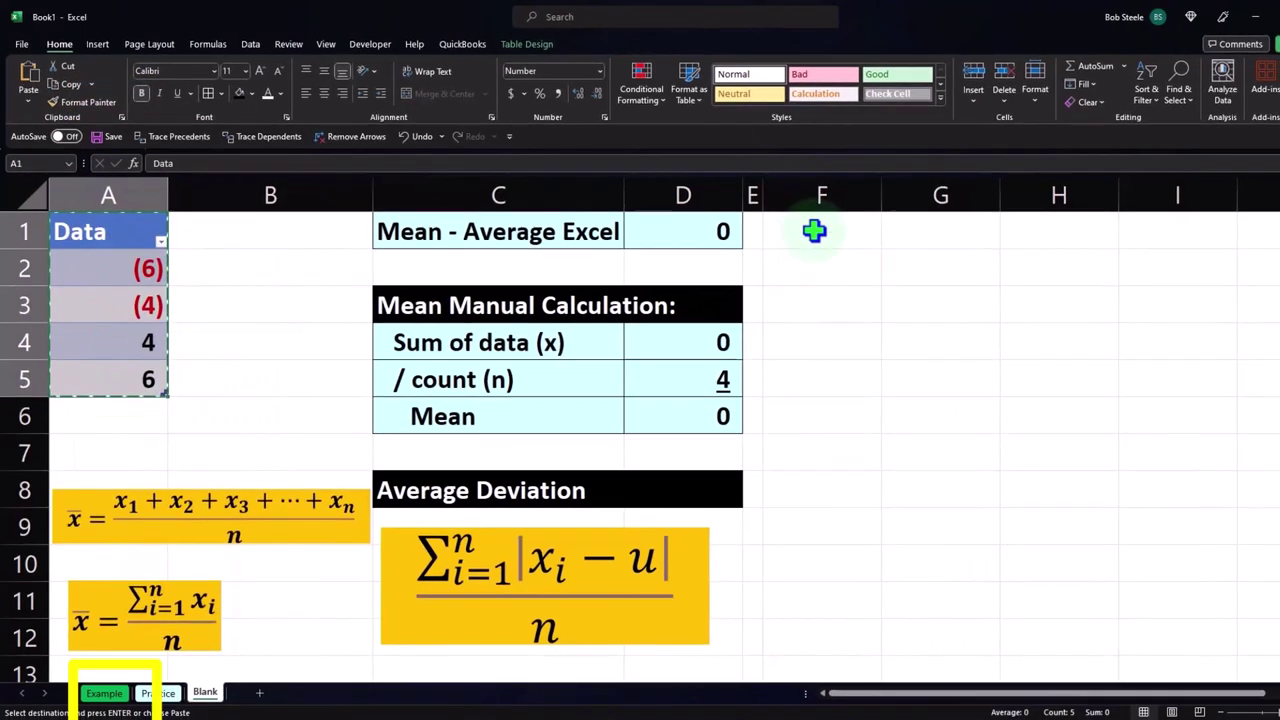
{"action": "right_click", "coordinate": [827, 245]}
{"action": "left_click", "coordinate": [828, 318]}
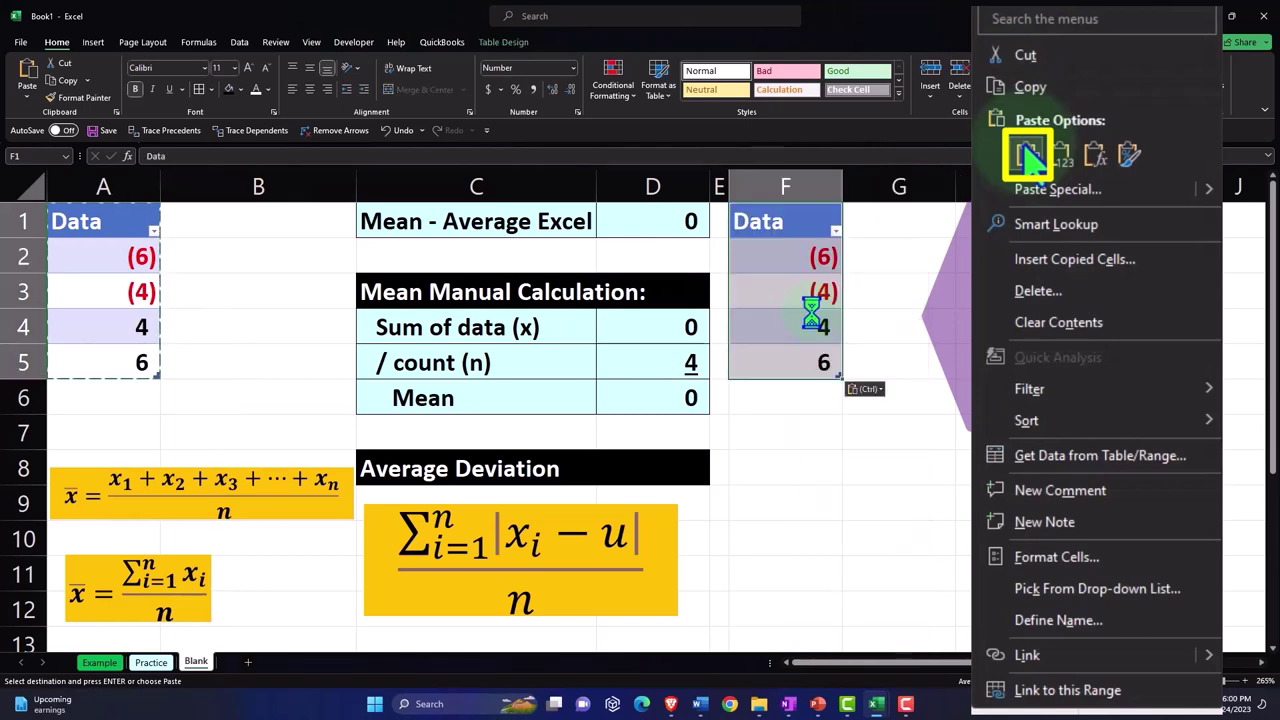
Step: Add a Mean column to the copied table by entering the heading in G1
{"action": "key", "text": "Right"}
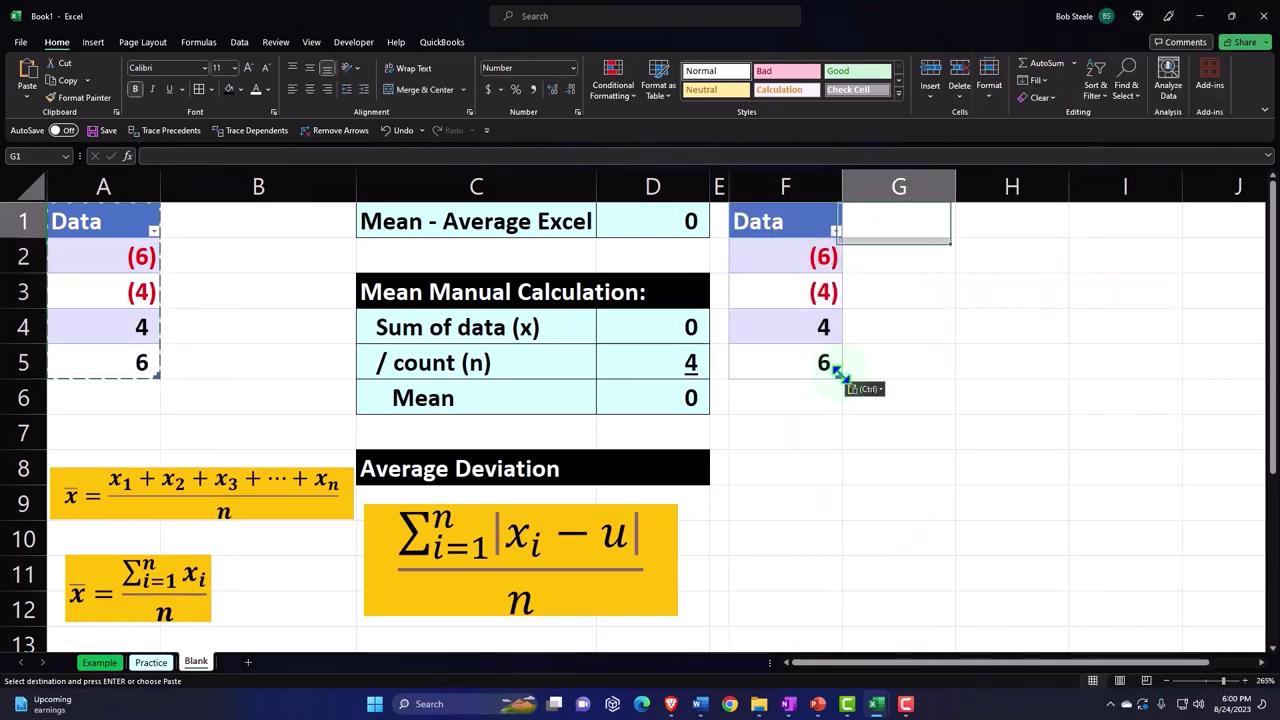
{"action": "type", "text": "Mean"}
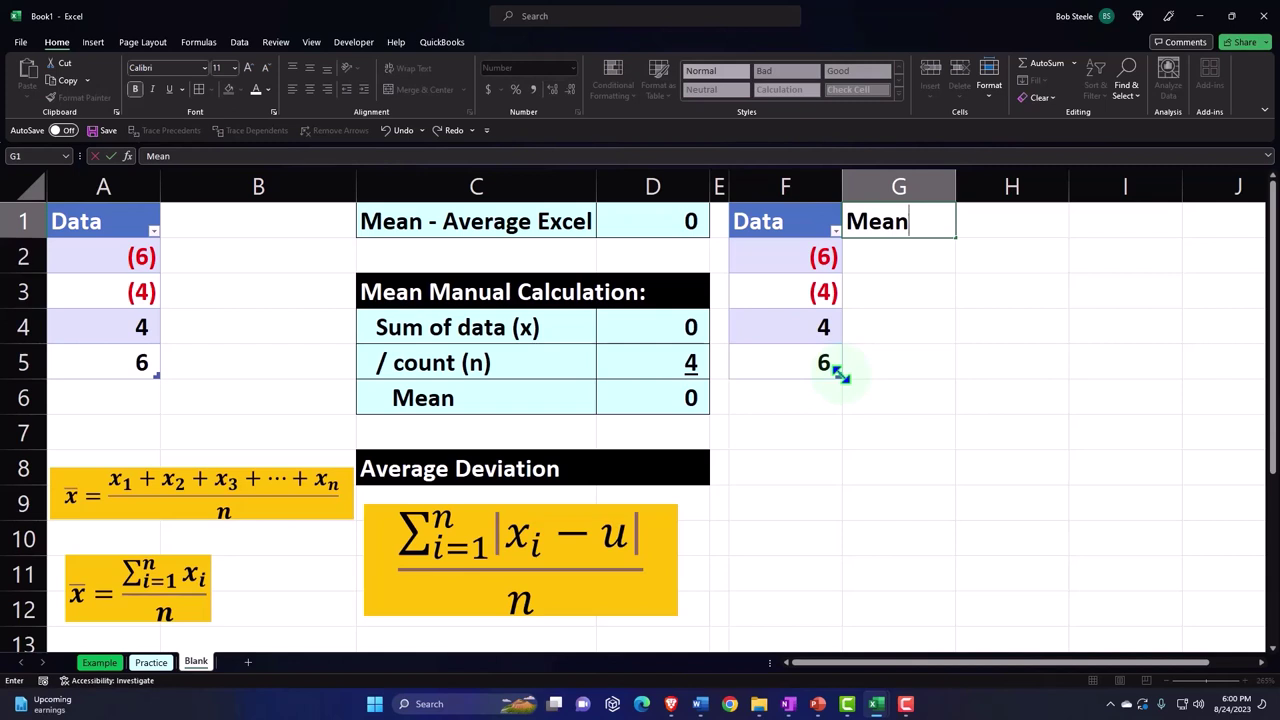
{"action": "key", "text": "Return"}
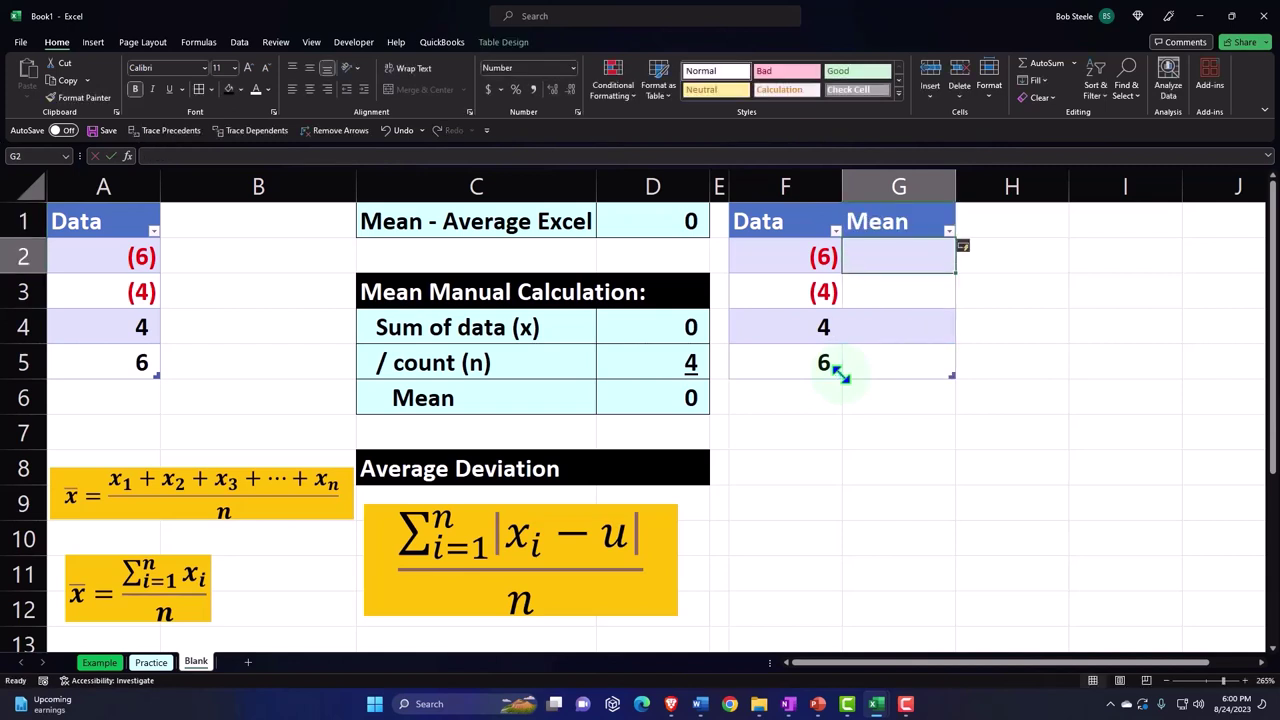
Step: Enter the formula =D1 in G2 of the Mean column to reference the Excel-calculated average
{"action": "type", "text": "="}
{"action": "key", "text": "Left"}
{"action": "key", "text": "Left"}
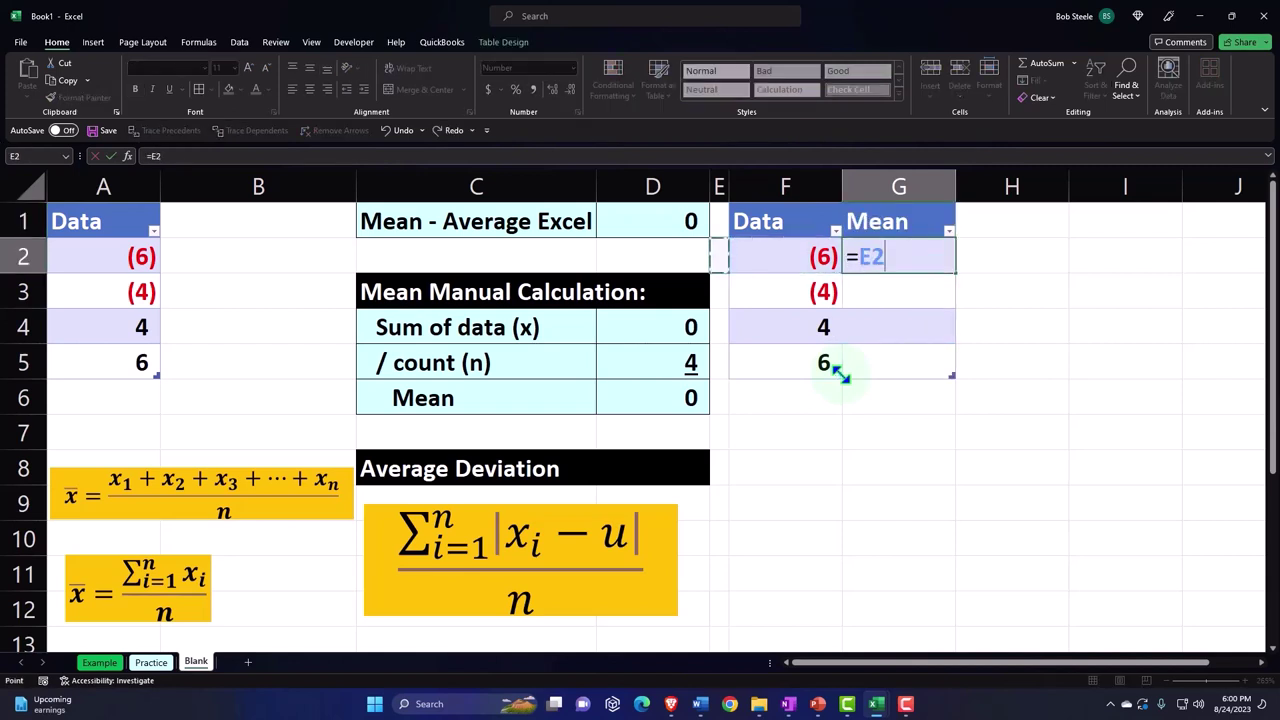
{"action": "key", "text": "Up"}
{"action": "key", "text": "Left"}
{"action": "key", "text": "Return"}
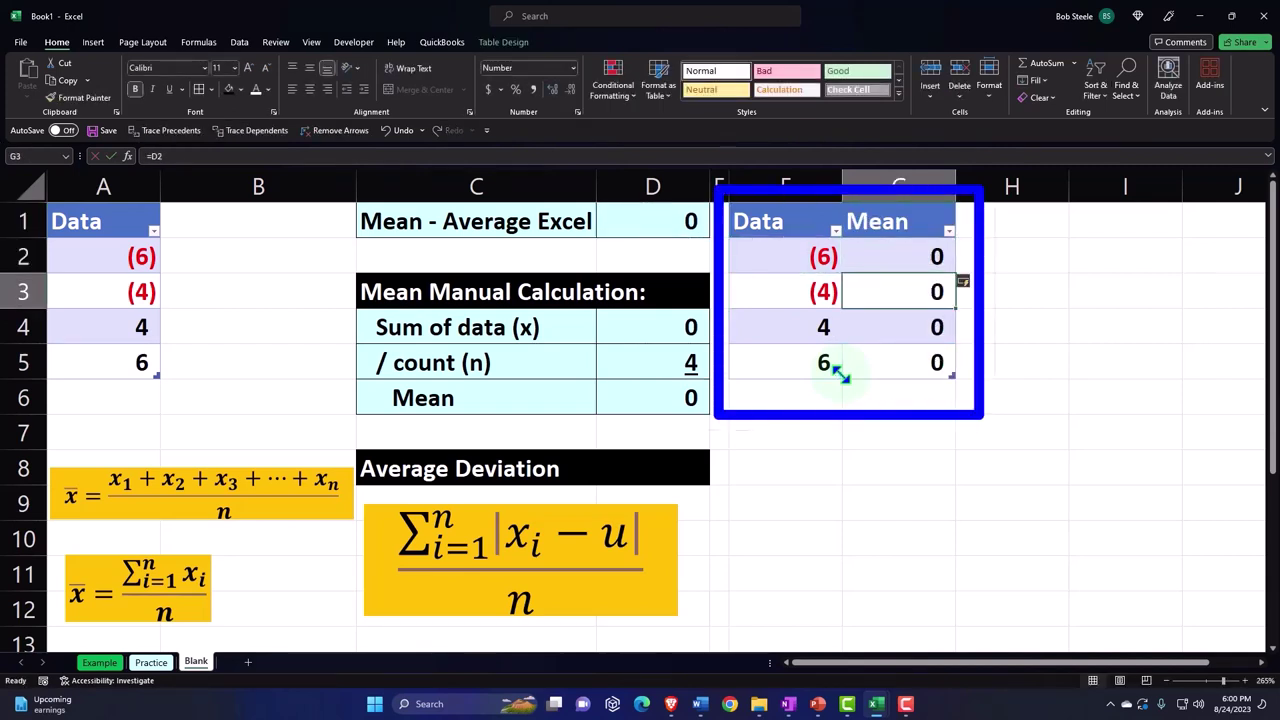
Step: Check the cell references in the auto-filled Mean formulas in G3 and G4
{"action": "key", "text": "F2"}
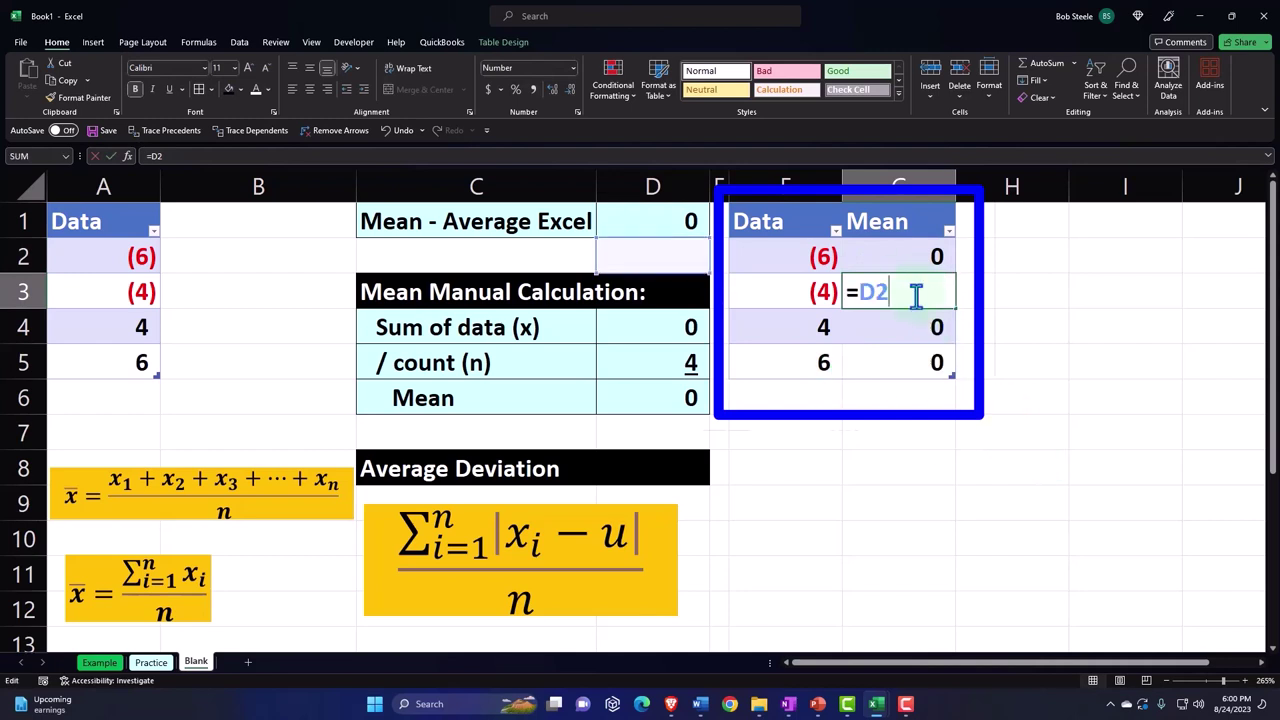
{"action": "key", "text": "Return"}
{"action": "key", "text": "F2"}
{"action": "key", "text": "Return"}
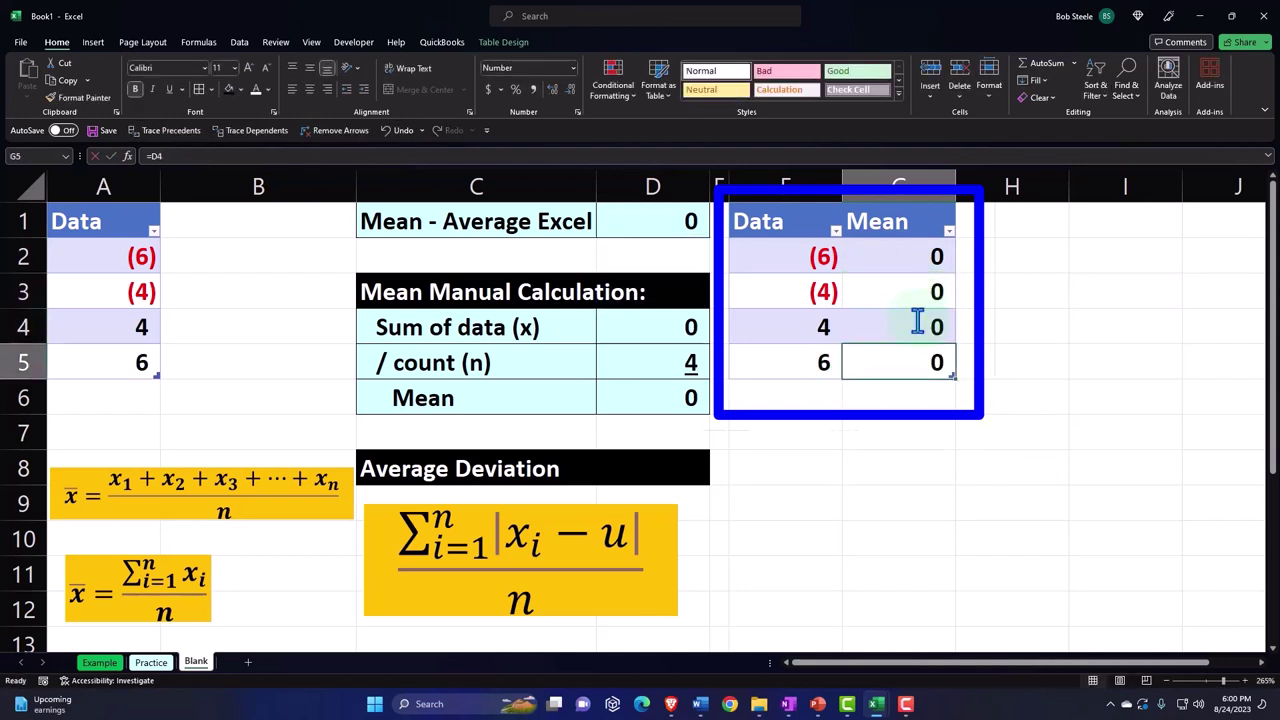
Step: Make the Mean column formula in G2 an absolute reference, =$D$1
{"action": "double_click", "coordinate": [913, 260]}
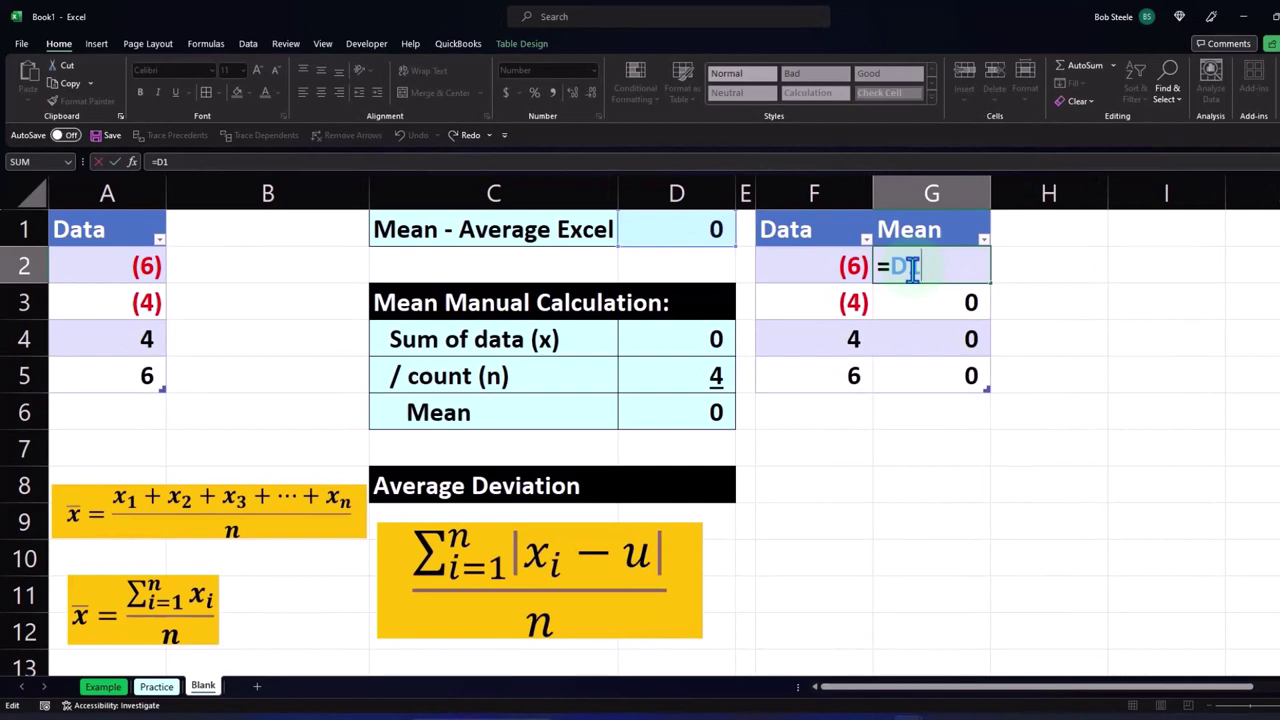
{"action": "key", "text": "F4"}
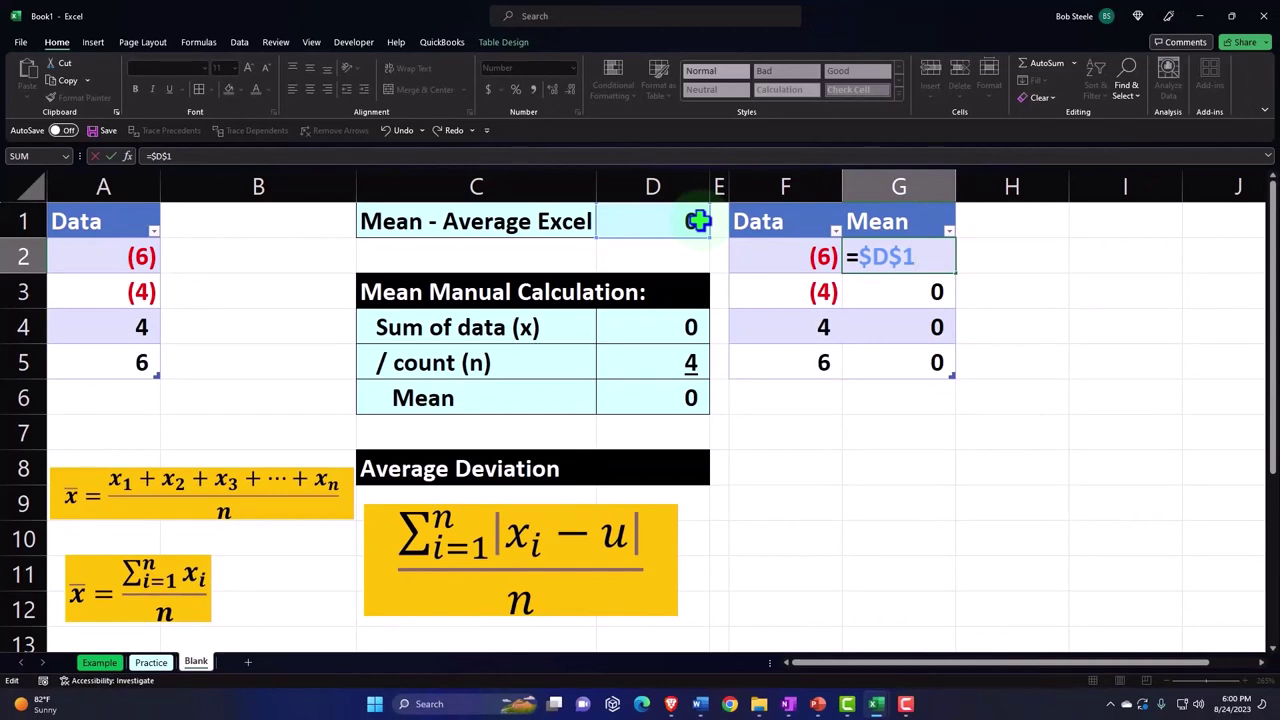
{"action": "key", "text": "Return"}
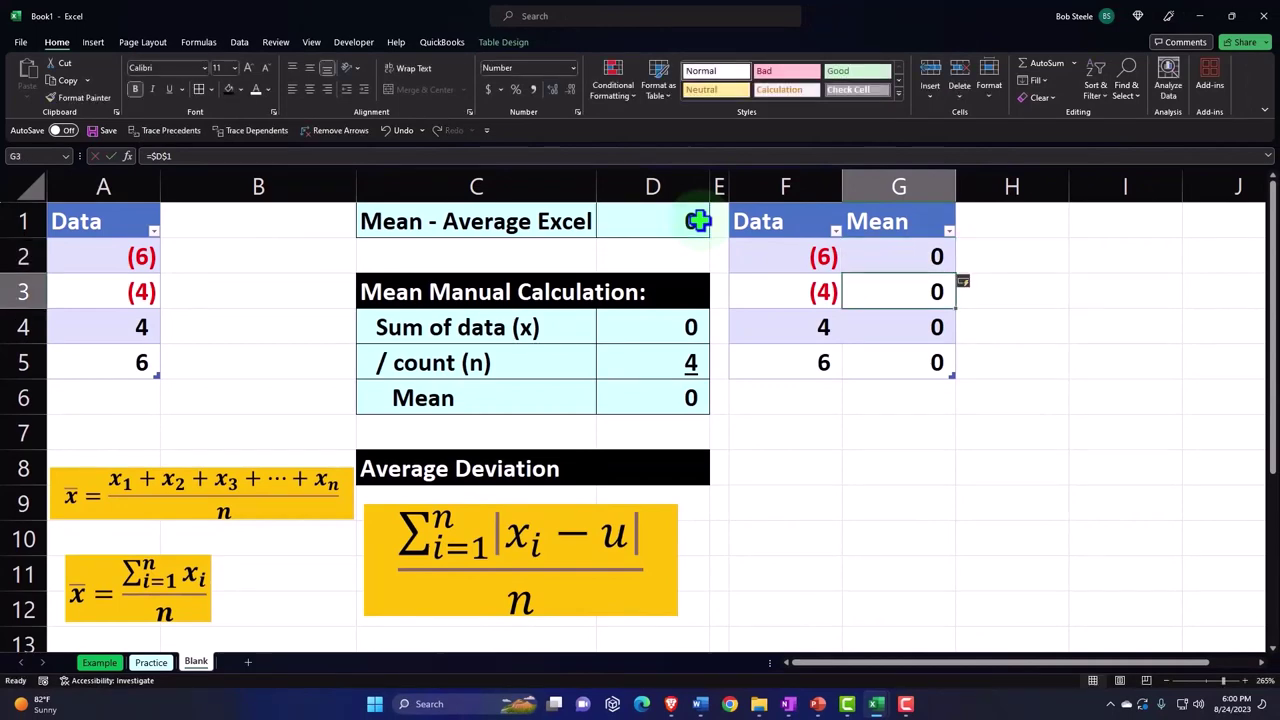
Step: Check the cell references in the auto-filled Mean formulas in G3, G4 and G5
{"action": "double_click", "coordinate": [919, 290]}
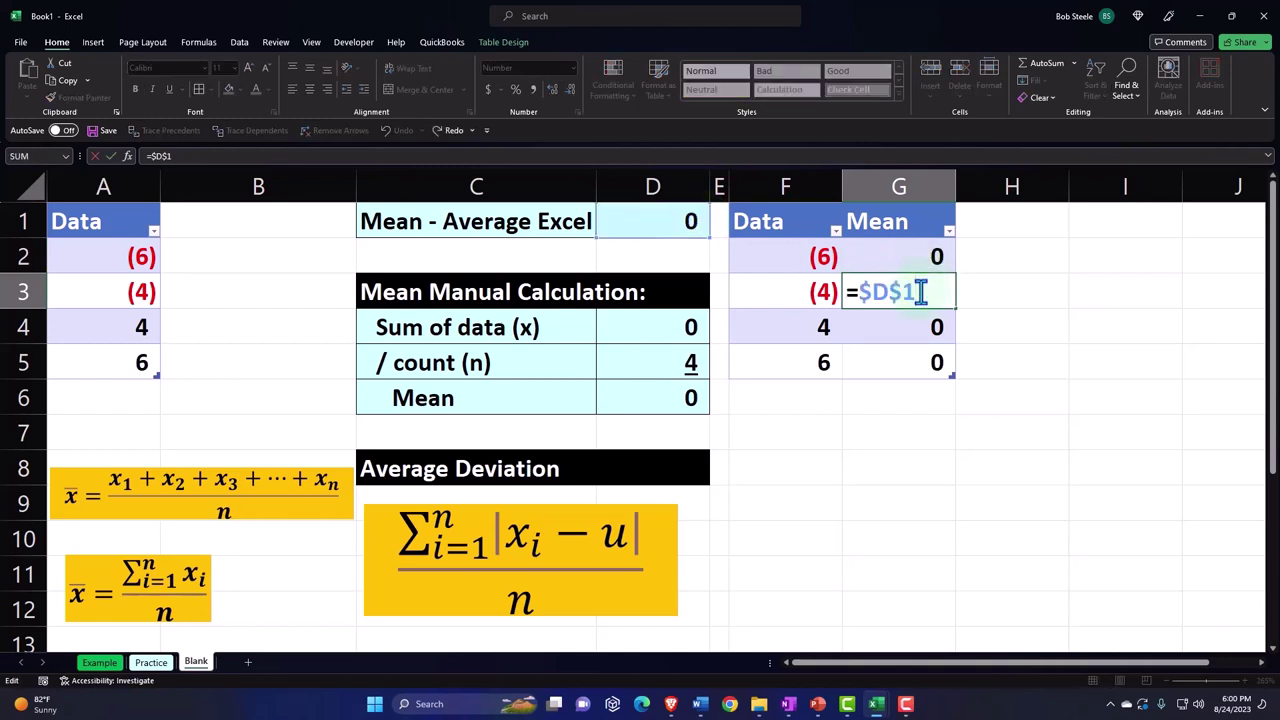
{"action": "key", "text": "Return"}
{"action": "double_click", "coordinate": [930, 336]}
{"action": "key", "text": "Return"}
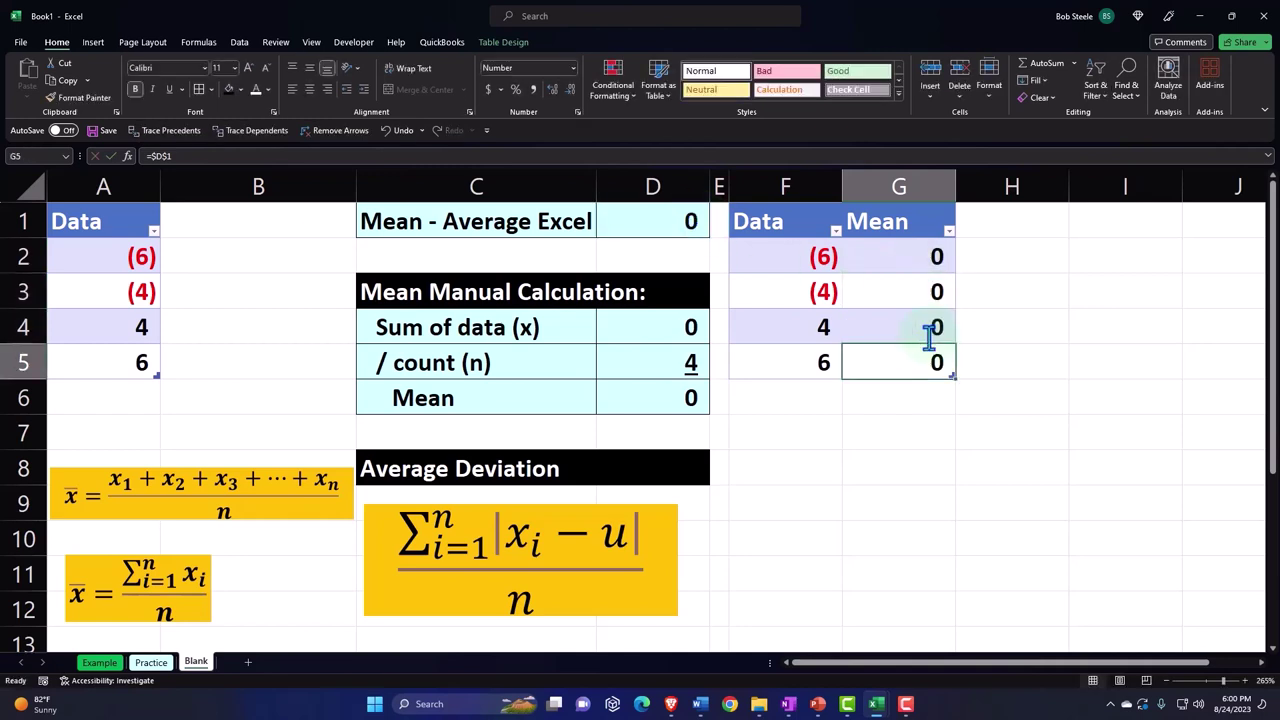
{"action": "double_click", "coordinate": [937, 365]}
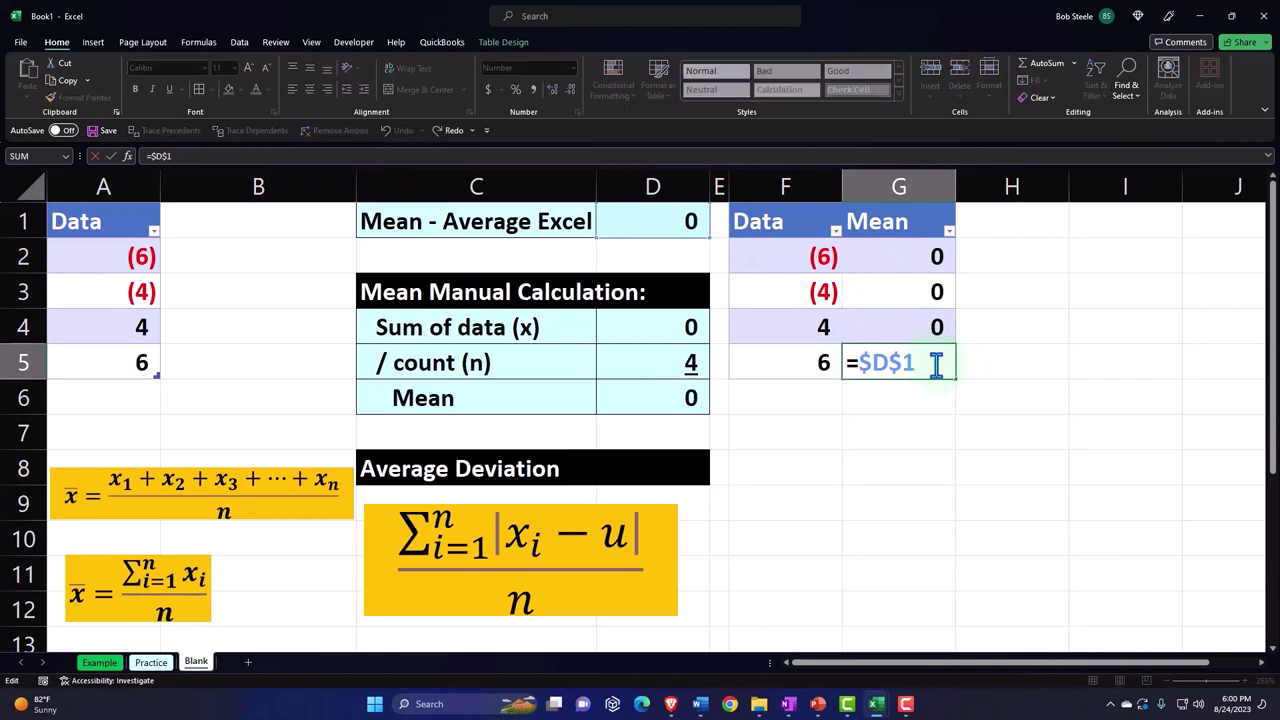
{"action": "key", "text": "Return"}
Step: Add a Difference column to the table by entering the heading in H1
{"action": "key", "text": "Right"}
{"action": "key", "text": "Up"}
{"action": "key", "text": "Up"}
{"action": "key", "text": "Up"}
{"action": "key", "text": "Up"}
{"action": "key", "text": "Up"}
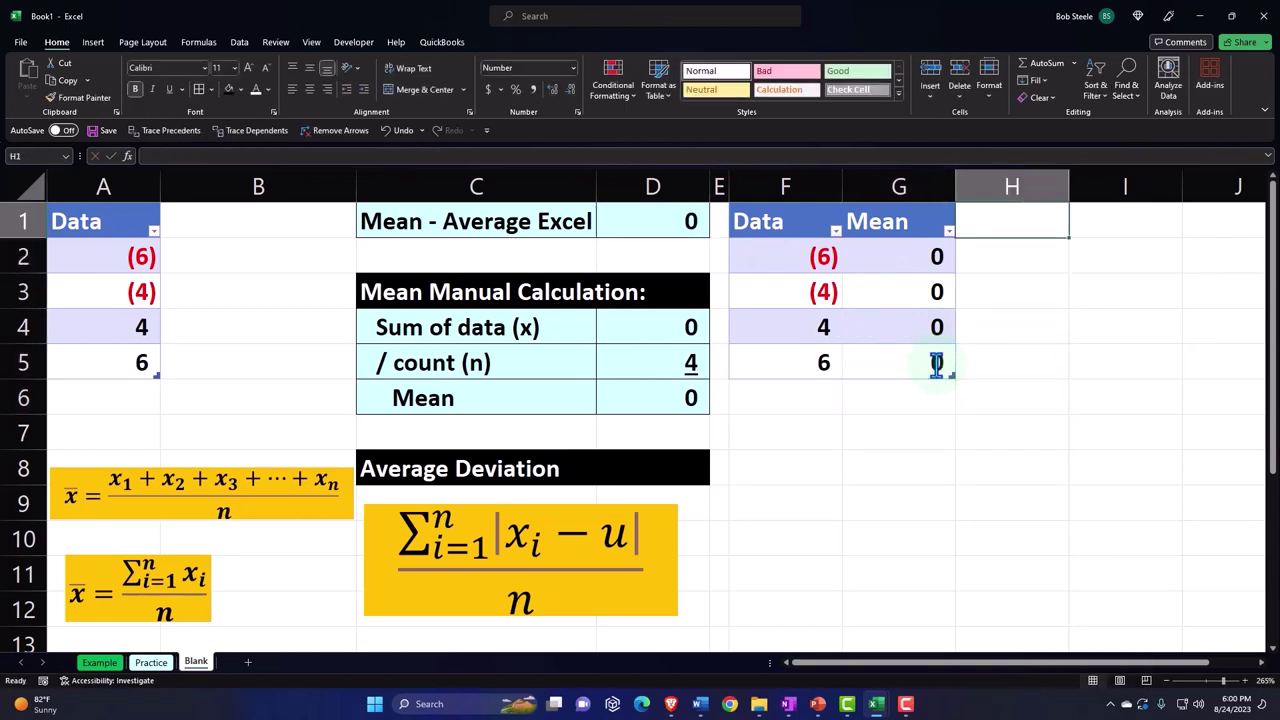
{"action": "type", "text": "Difference"}
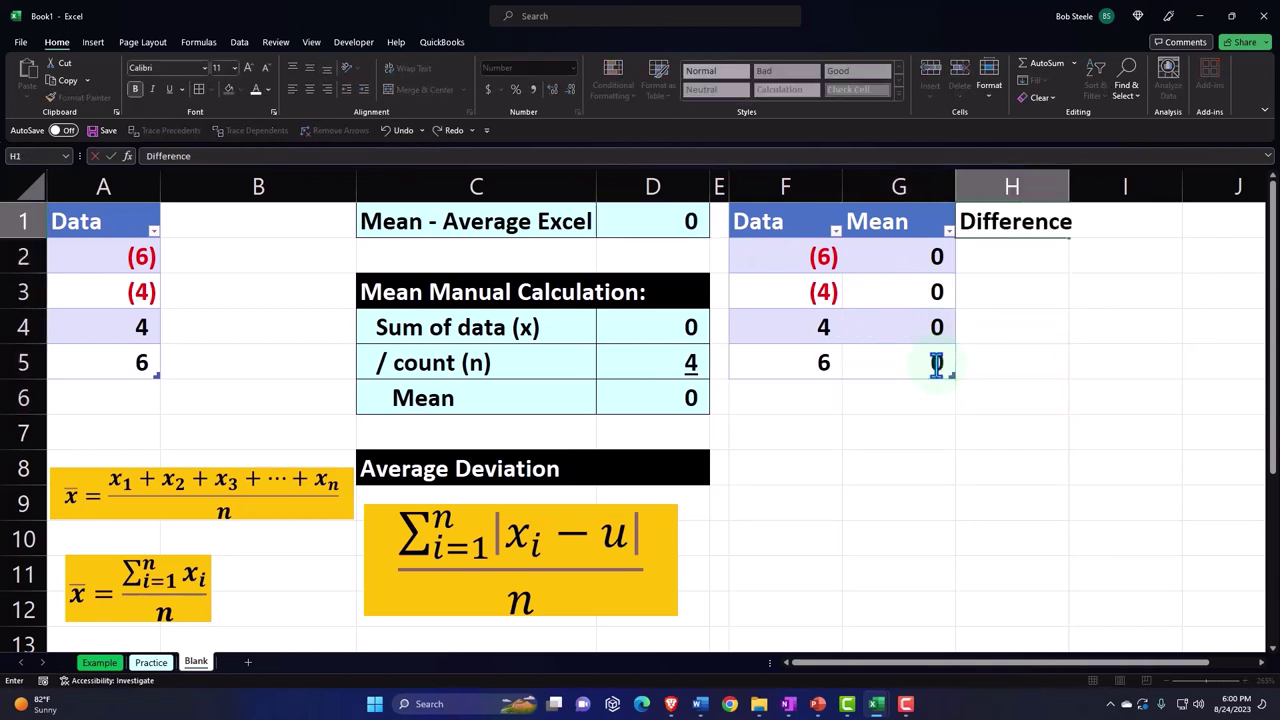
{"action": "key", "text": "Return"}
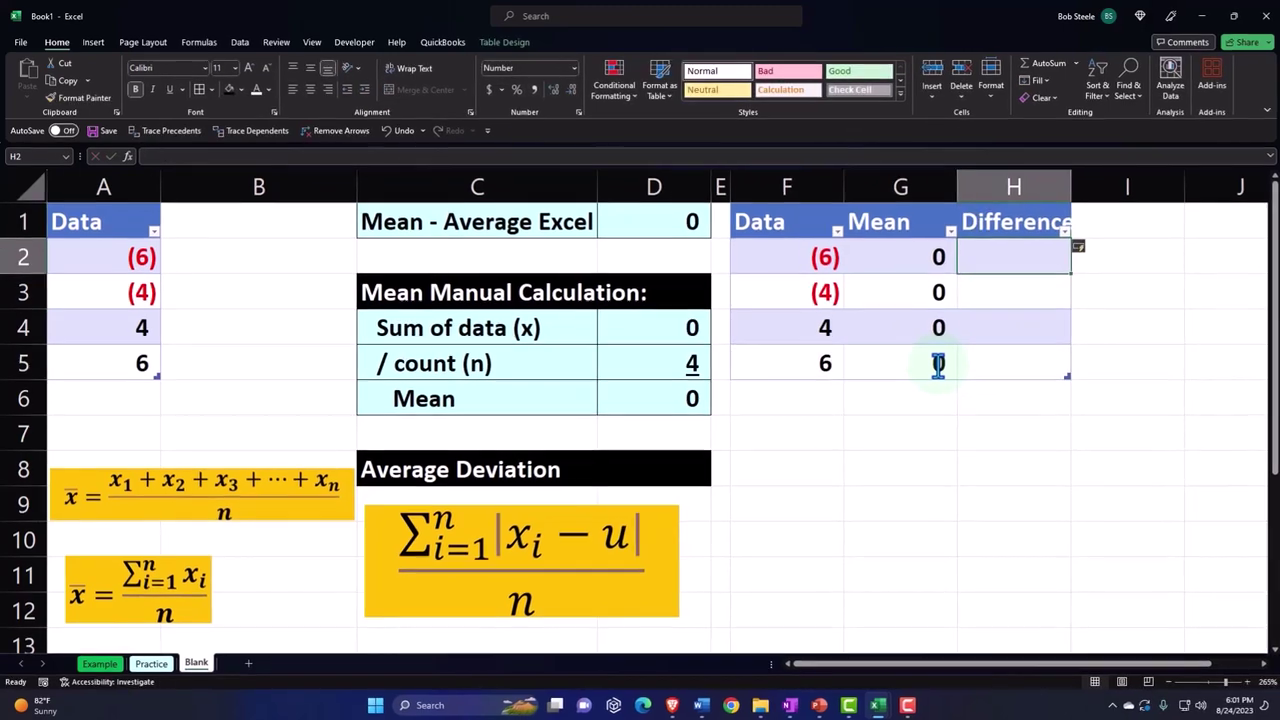
{"action": "type", "text": "="}
{"action": "key", "text": "Left"}
{"action": "key", "text": "Left"}
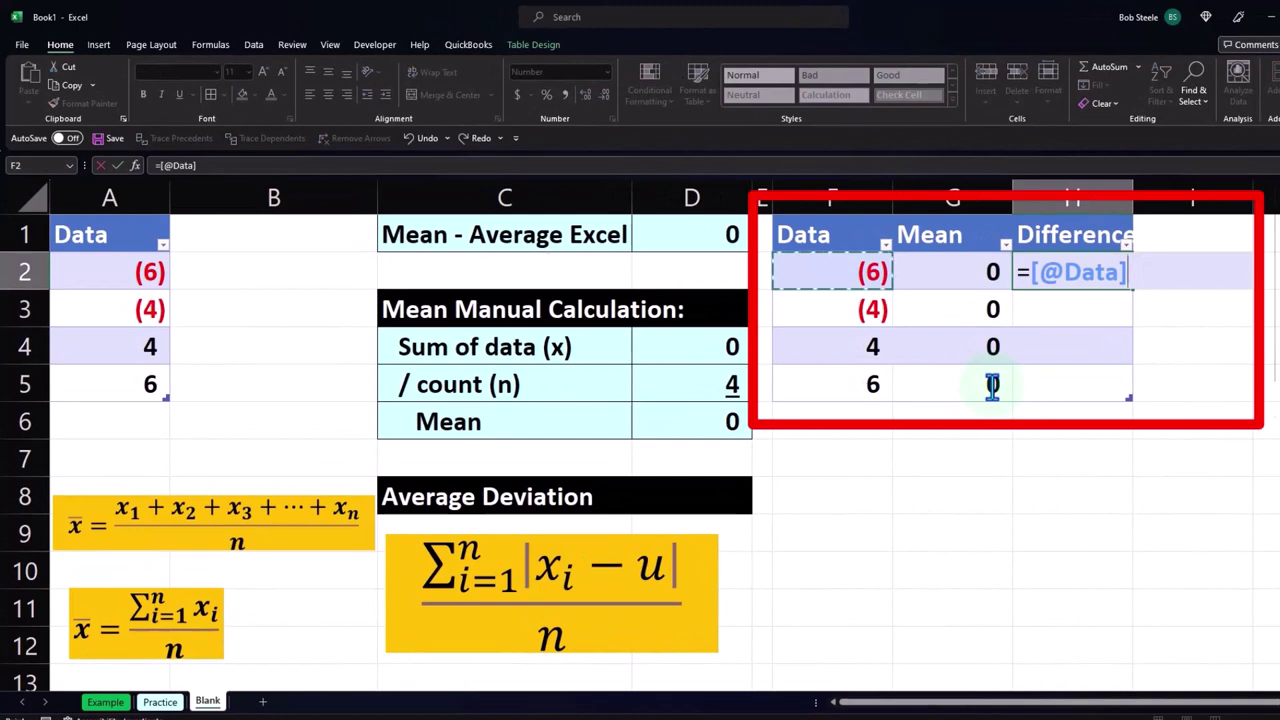
{"action": "type", "text": "-"}
{"action": "key", "text": "Left"}
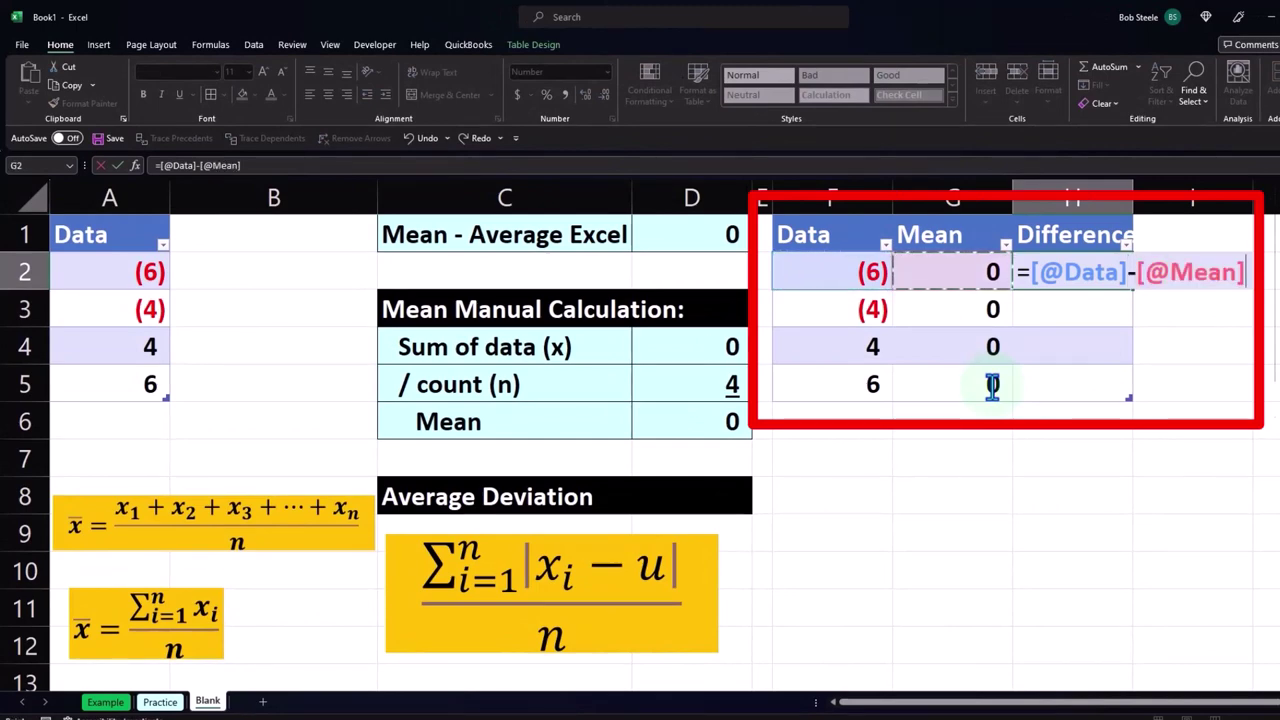
{"action": "key", "text": "Return"}
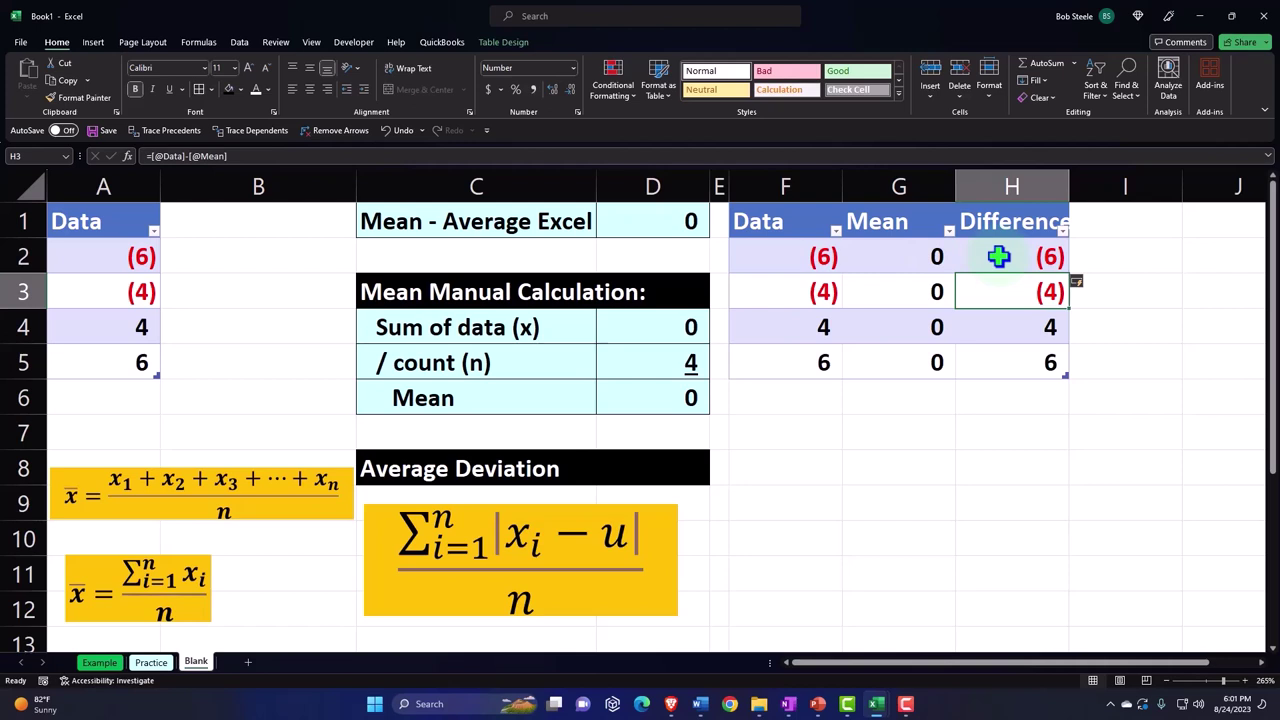
Step: Add an Absolute Value column to the table by entering the heading in I1
{"action": "key", "text": "Right"}
{"action": "key", "text": "Up"}
{"action": "key", "text": "Up"}
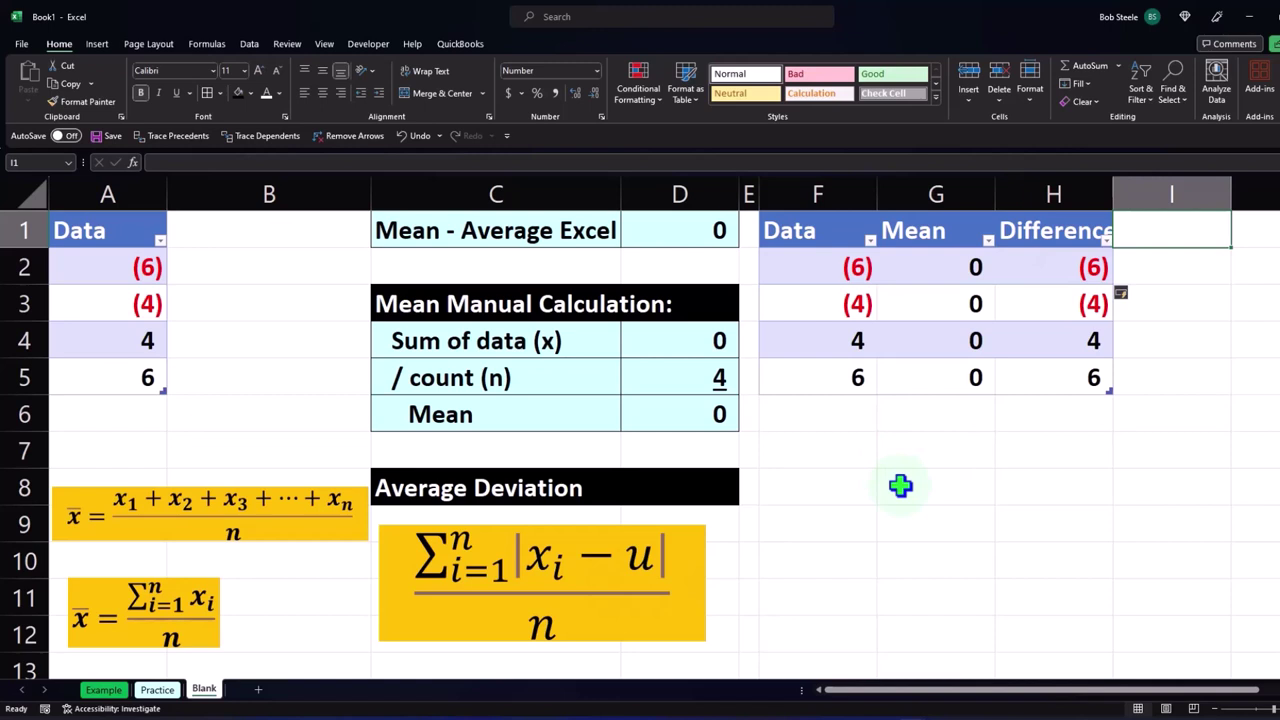
{"action": "type", "text": "Absolute Value"}
{"action": "key", "text": "Return"}
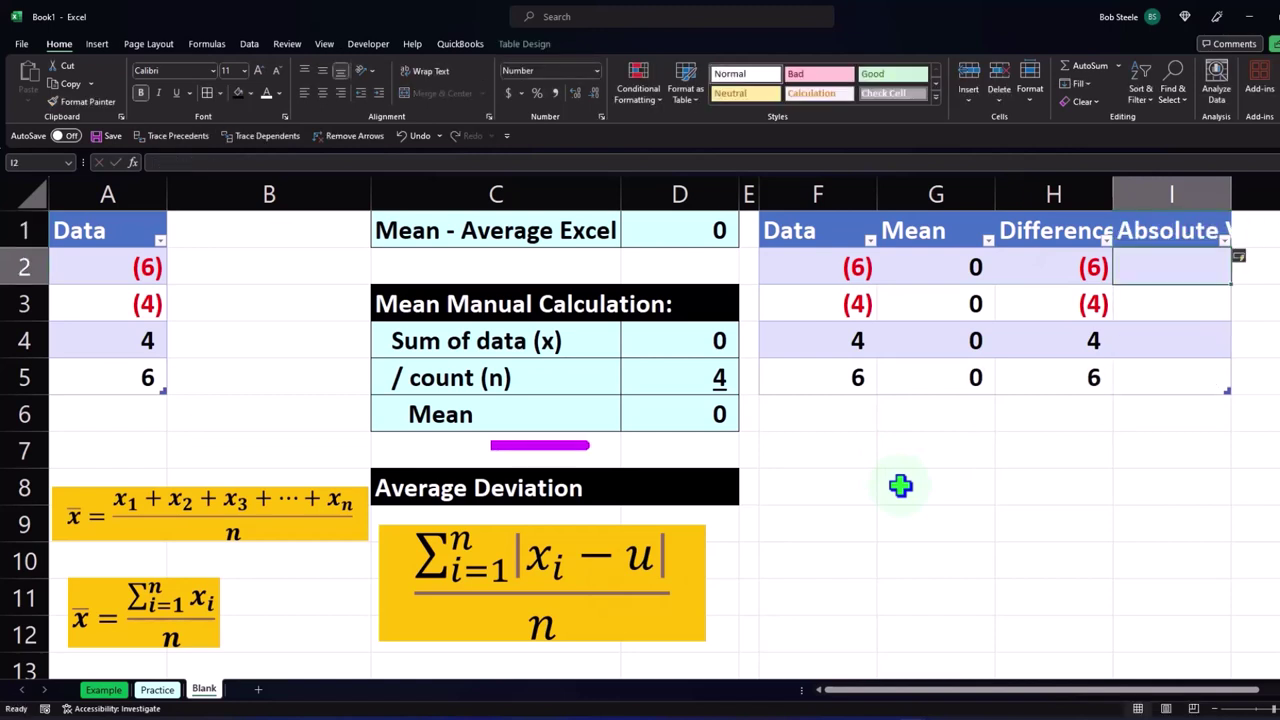
Step: Wrap the text of the table headers F1:I1 and center them horizontally
{"action": "key", "text": "Right"}
{"action": "key", "text": "Right"}
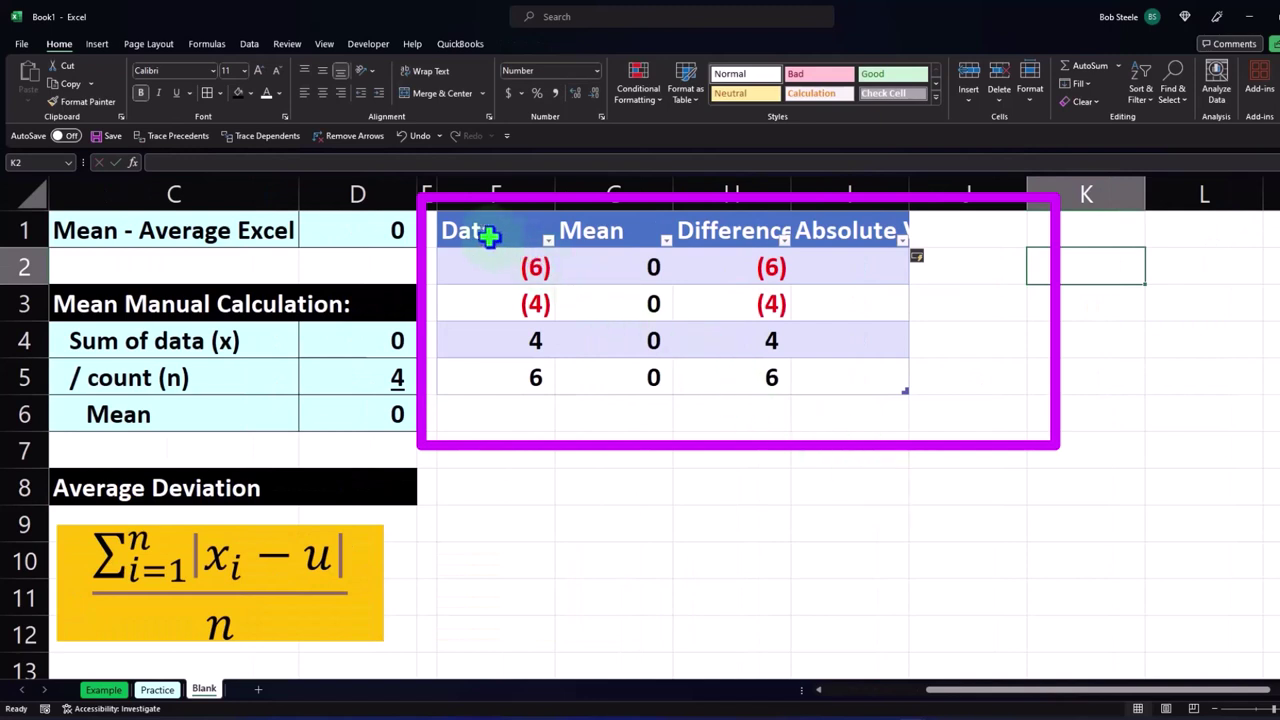
{"action": "left_click_drag", "start_coordinate": [488, 234], "coordinate": [808, 220]}
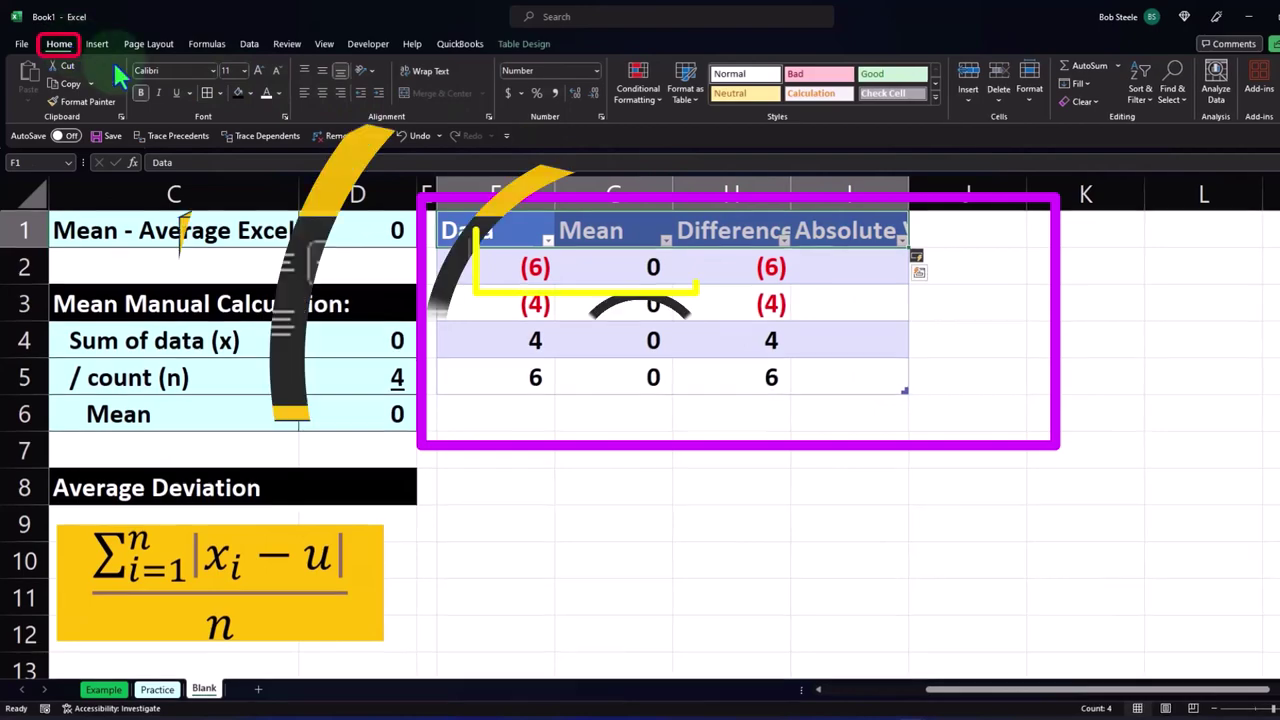
{"action": "left_click", "coordinate": [425, 72]}
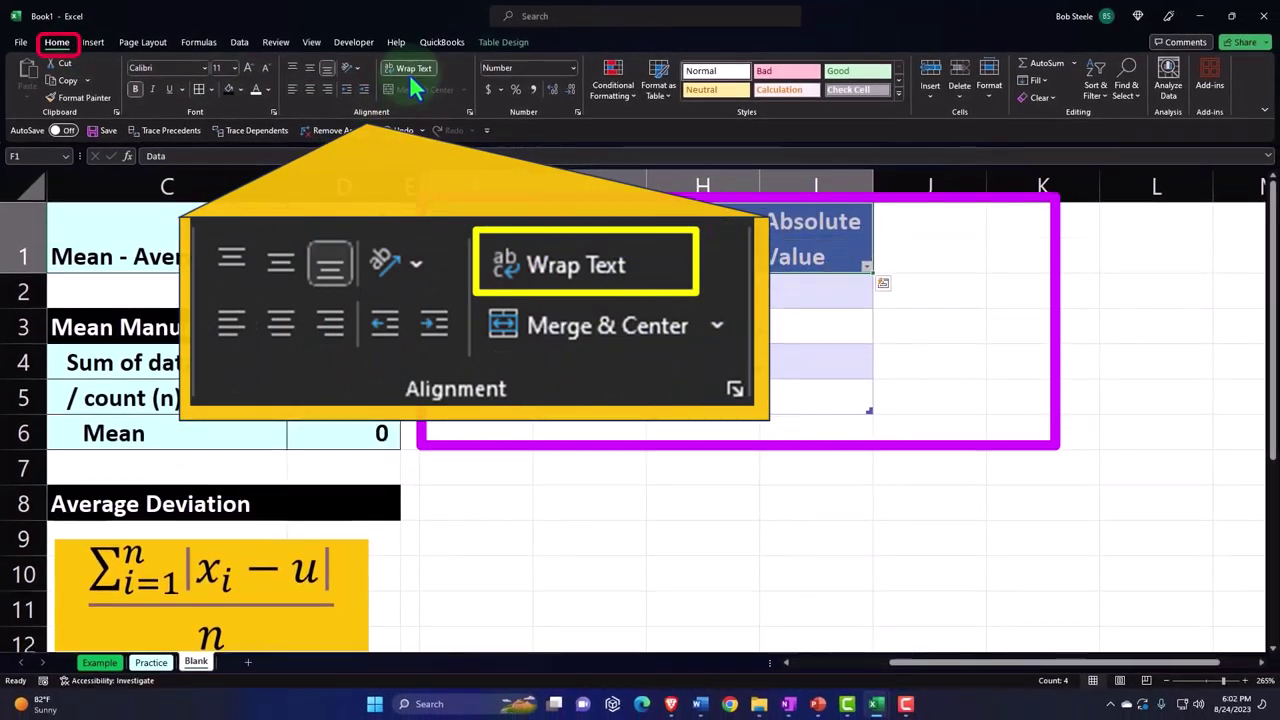
{"action": "left_click", "coordinate": [312, 88]}
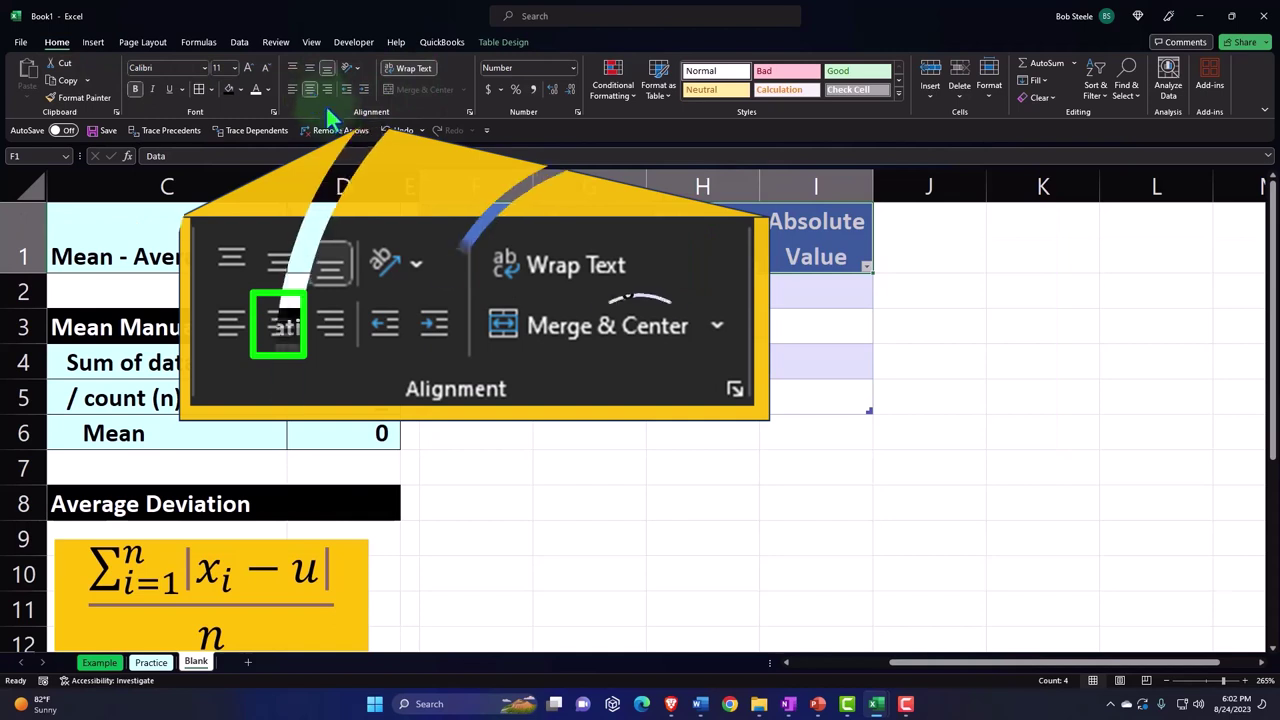
{"action": "left_click", "coordinate": [630, 397]}
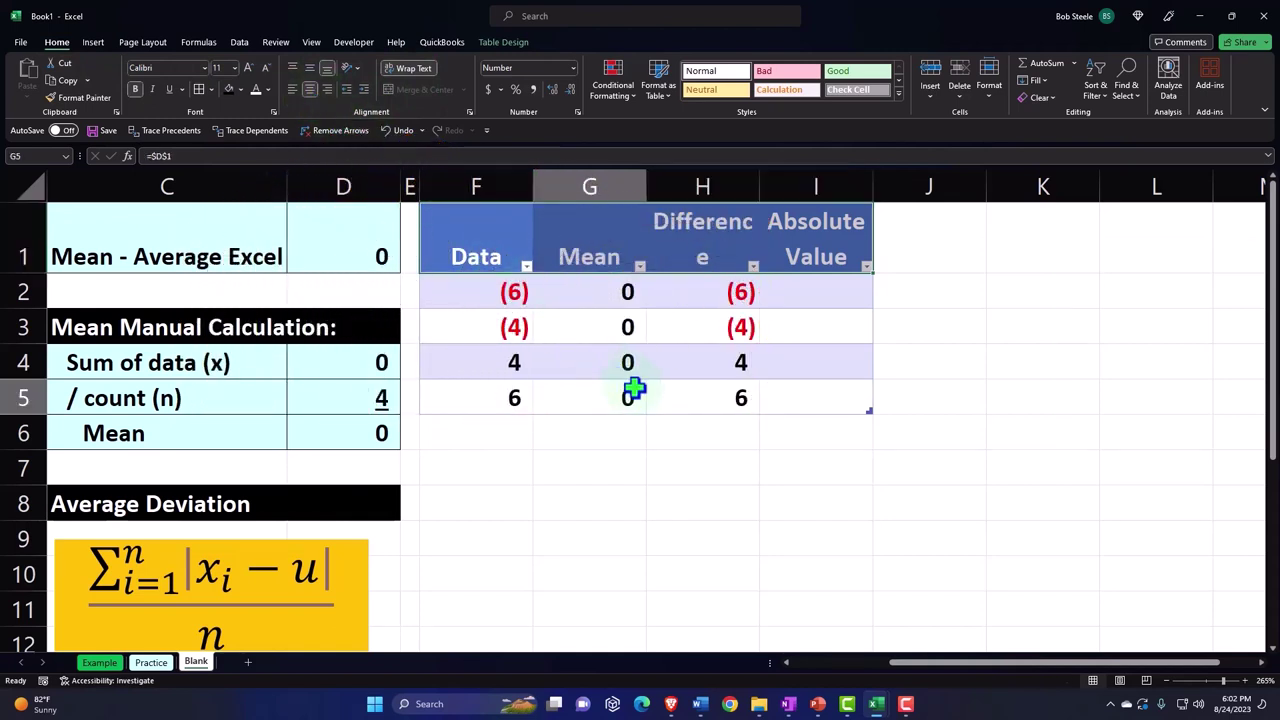
{"action": "left_click", "coordinate": [820, 295]}
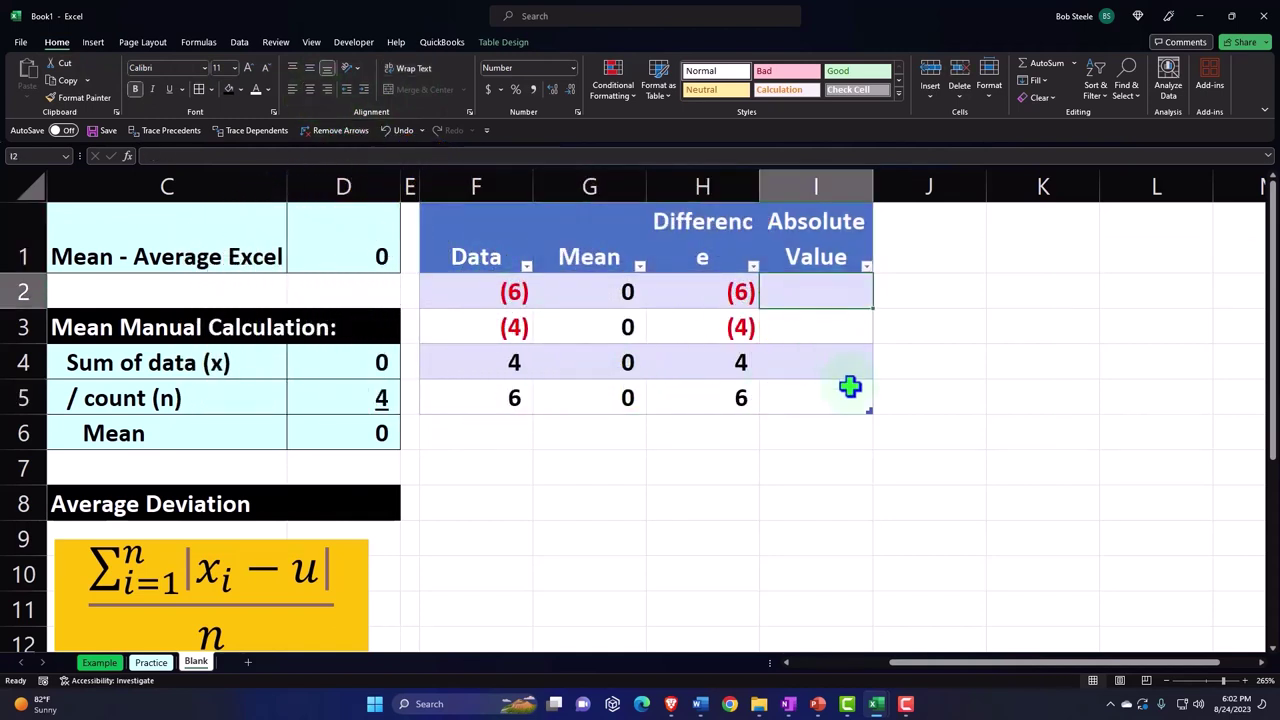
{"action": "type", "text": "=abs"}
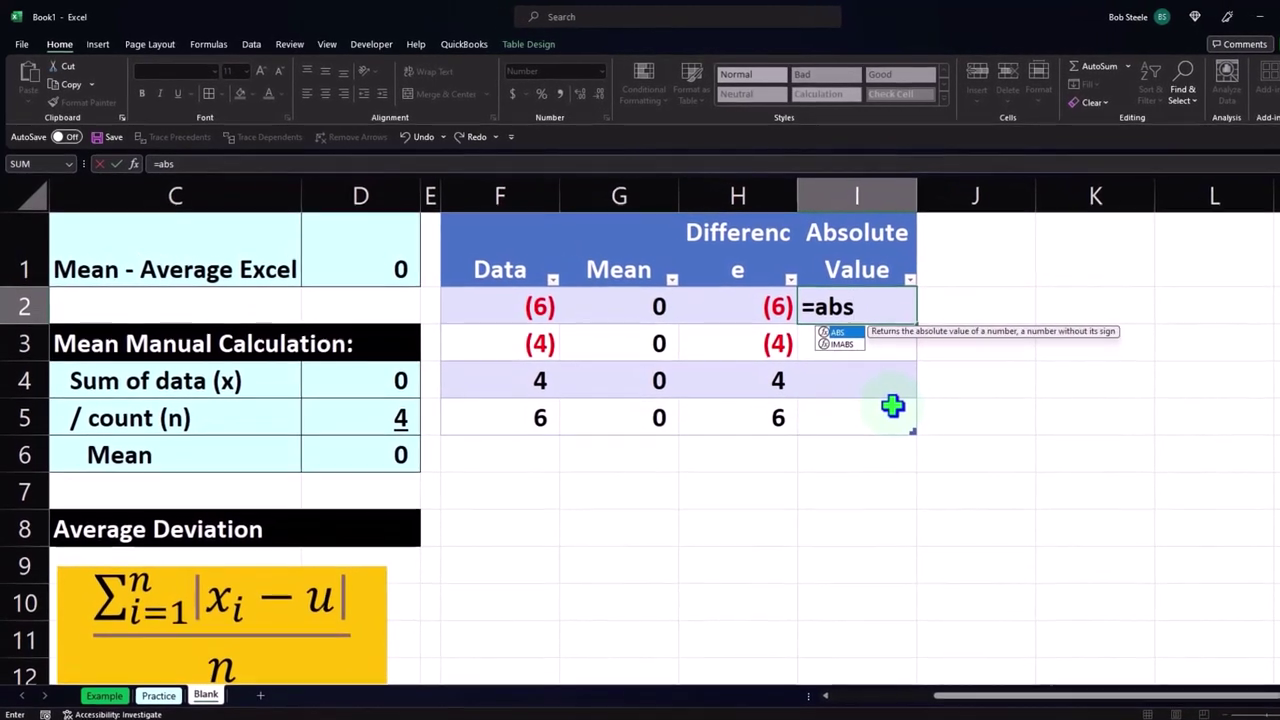
{"action": "type", "text": "("}
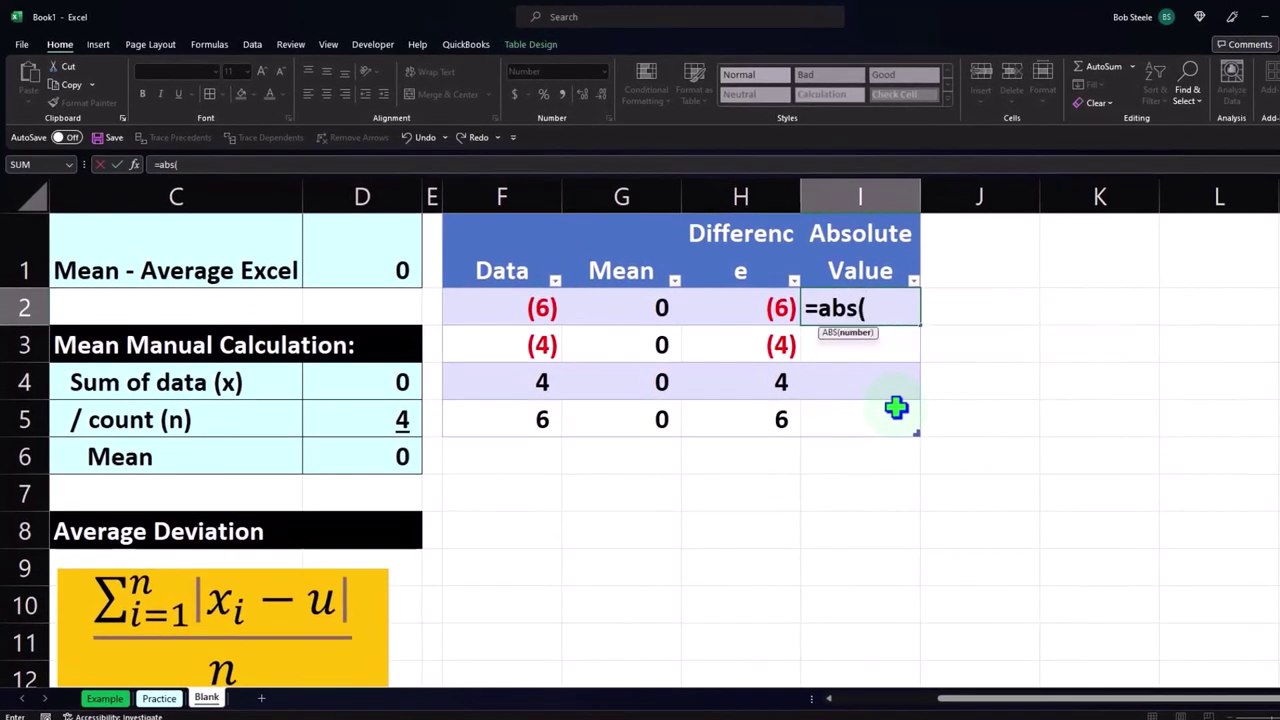
{"action": "left_click", "coordinate": [780, 300]}
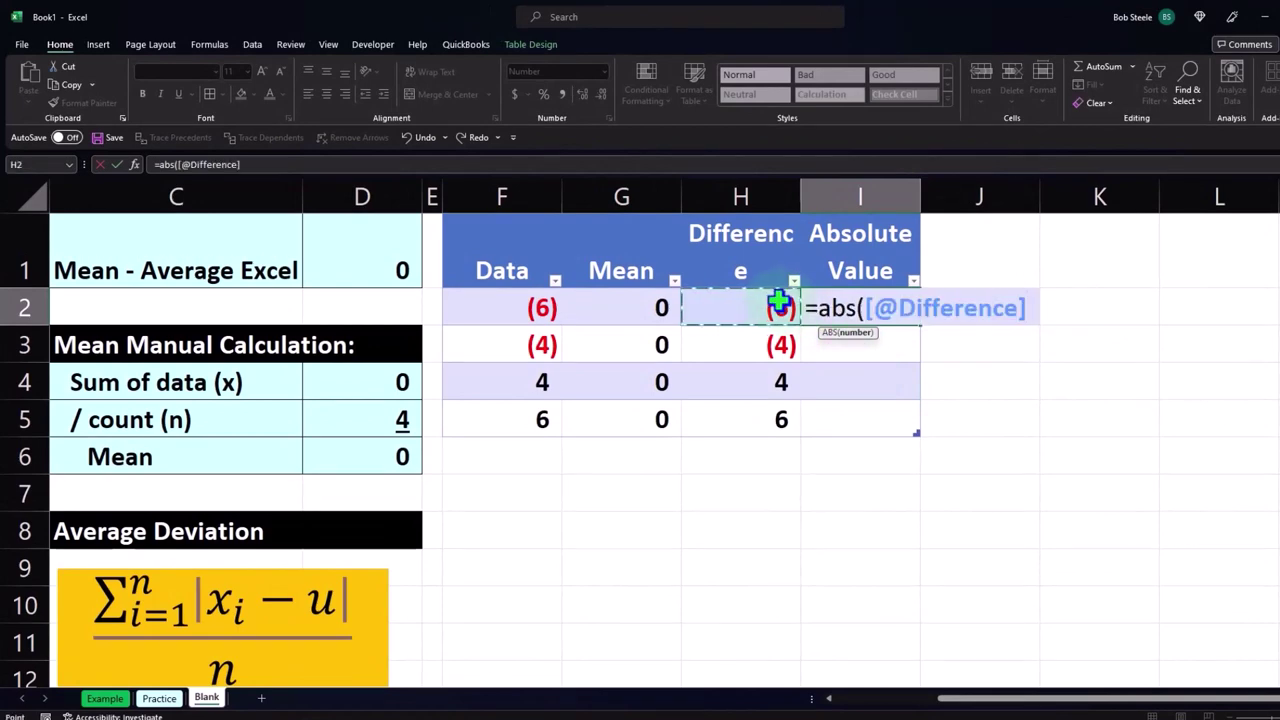
{"action": "key", "text": "Return"}
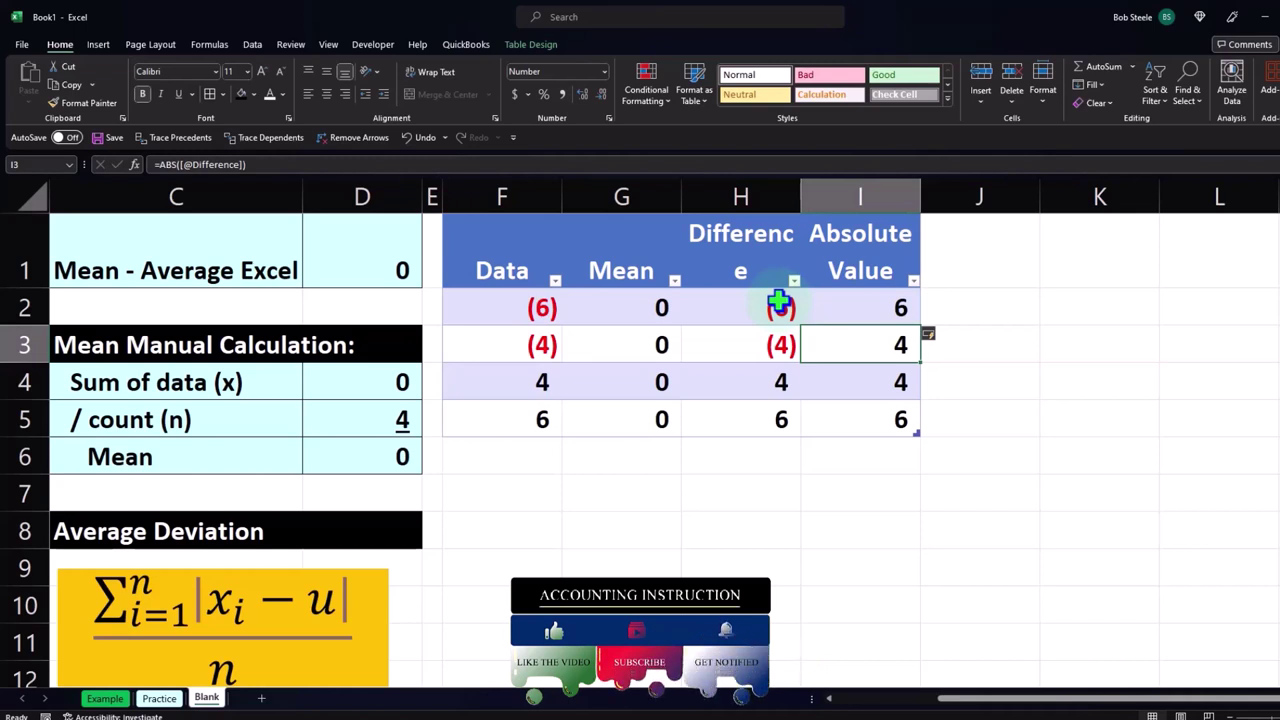
Step: Turn on the total row for the Data, Mean, Difference and Absolute Value table and set the Data column's total to Sum
{"action": "left_click", "coordinate": [757, 379]}
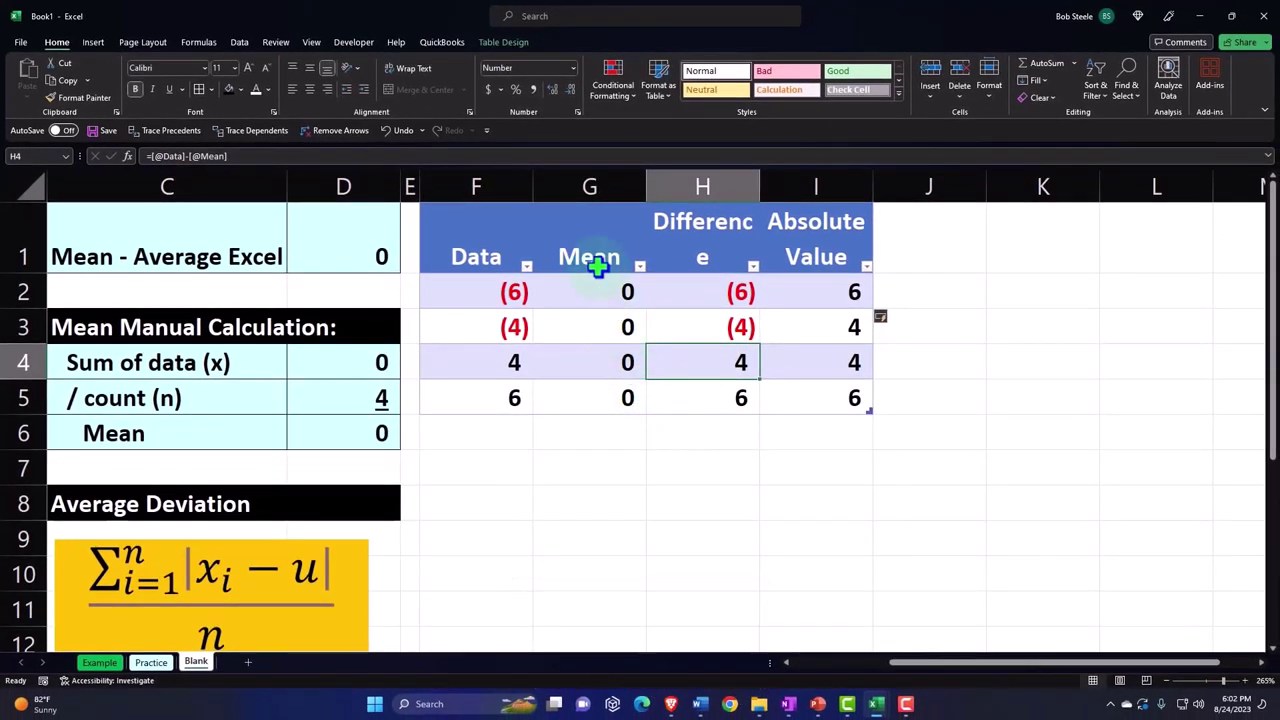
{"action": "left_click", "coordinate": [503, 42]}
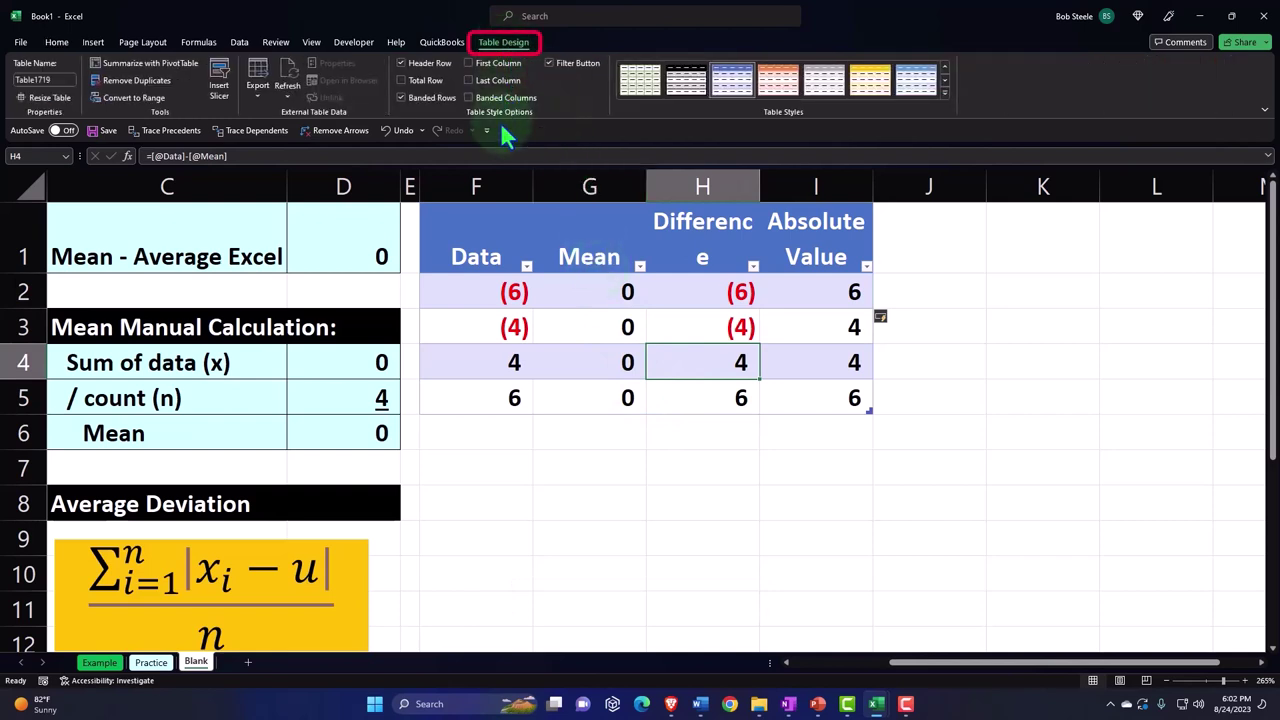
{"action": "left_click", "coordinate": [400, 80]}
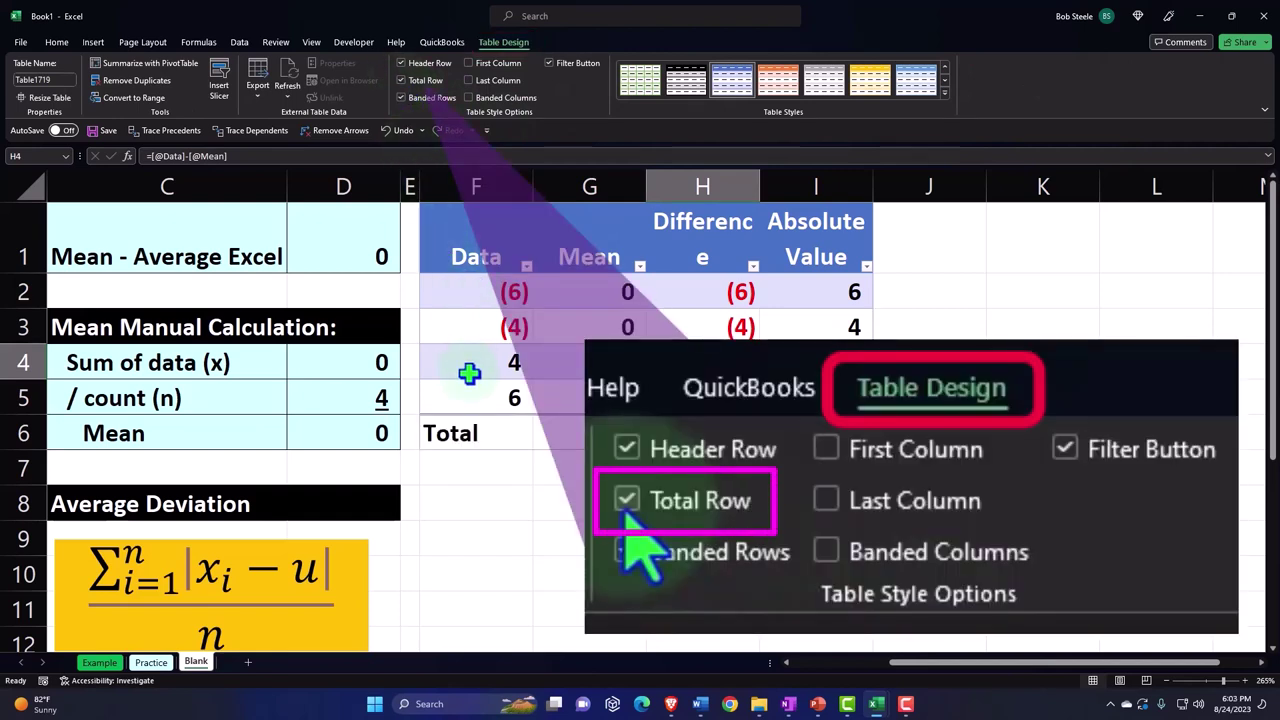
{"action": "left_click", "coordinate": [505, 435]}
{"action": "left_click", "coordinate": [538, 444]}
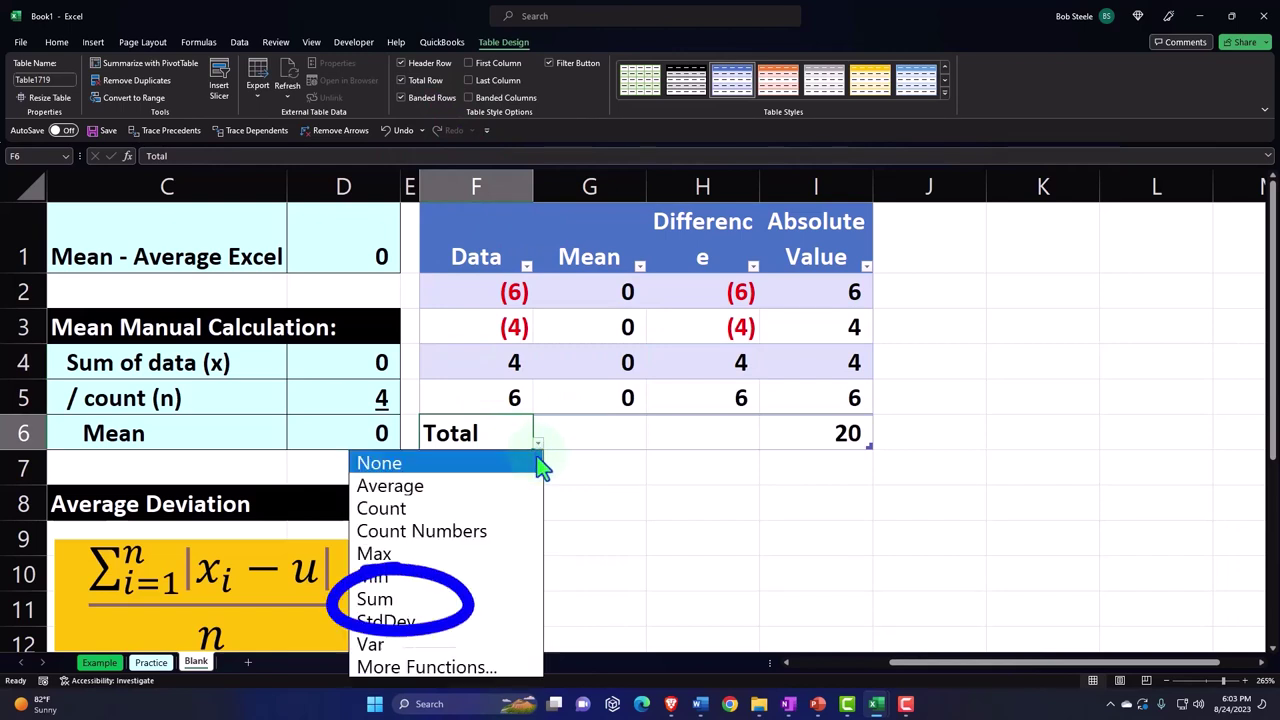
{"action": "left_click", "coordinate": [498, 600]}
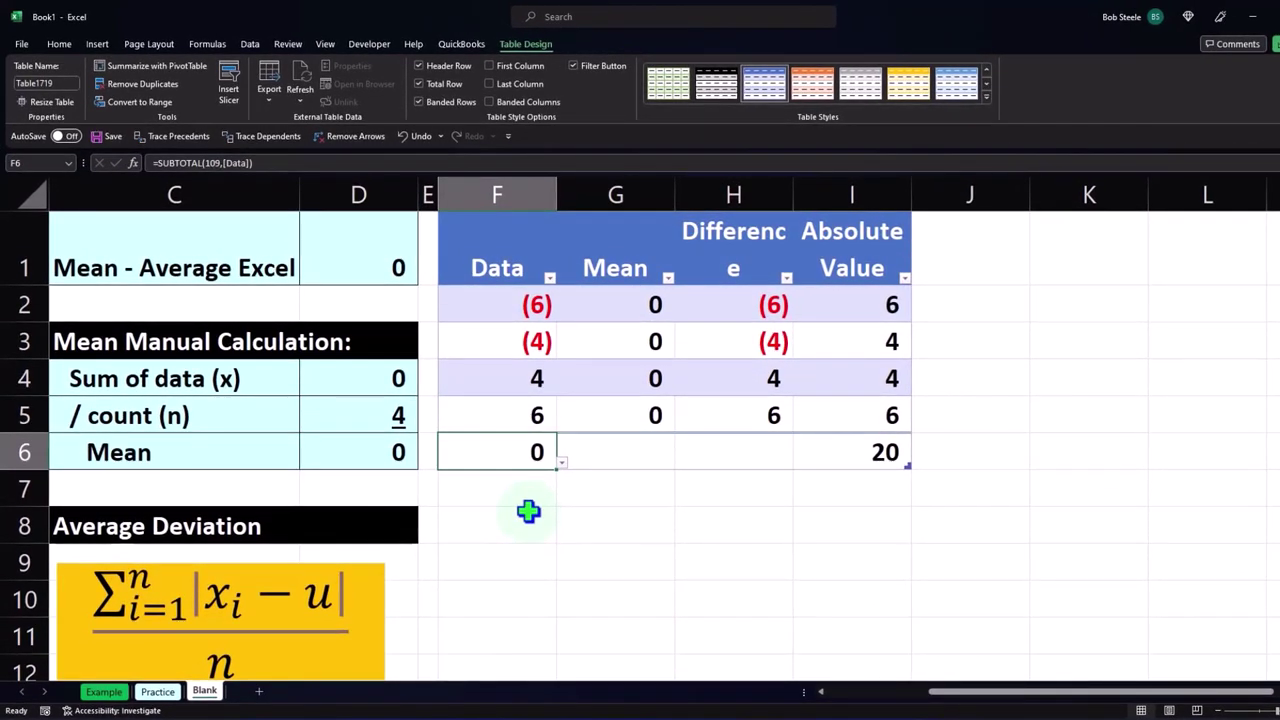
Step: Set the total row to Count for the Mean column and Sum for the Difference column
{"action": "left_click", "coordinate": [626, 454]}
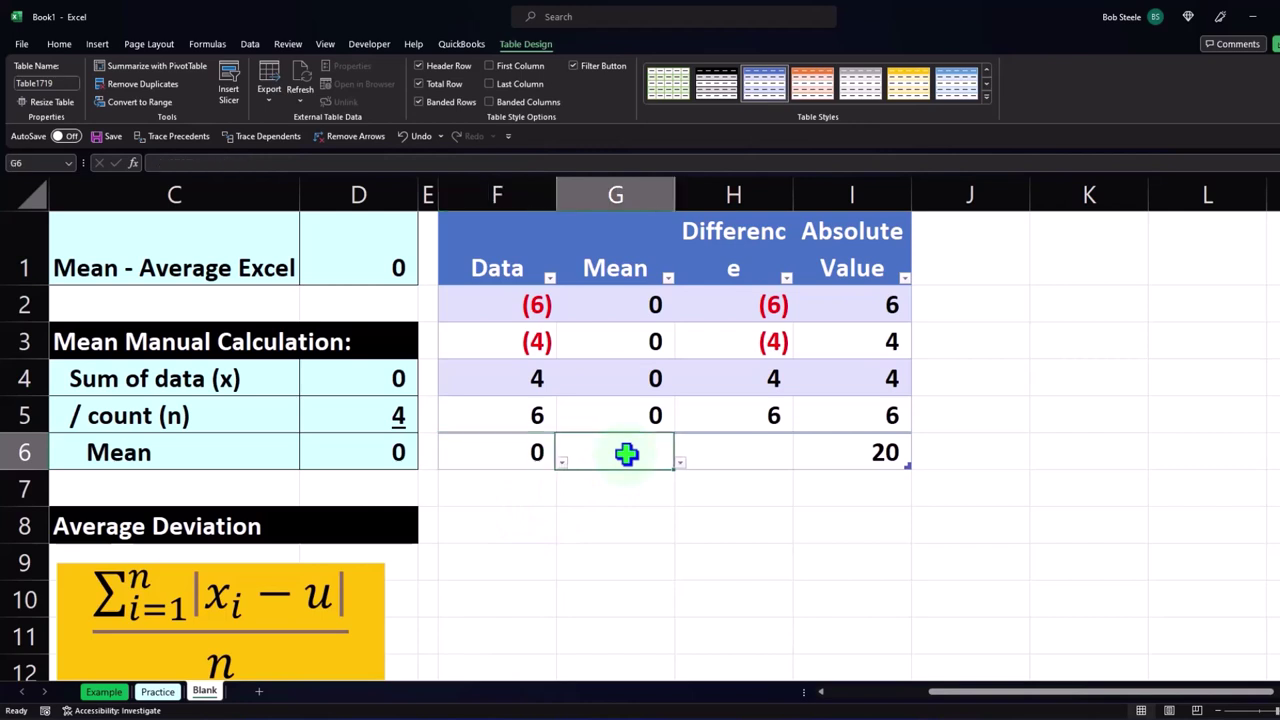
{"action": "left_click", "coordinate": [680, 464]}
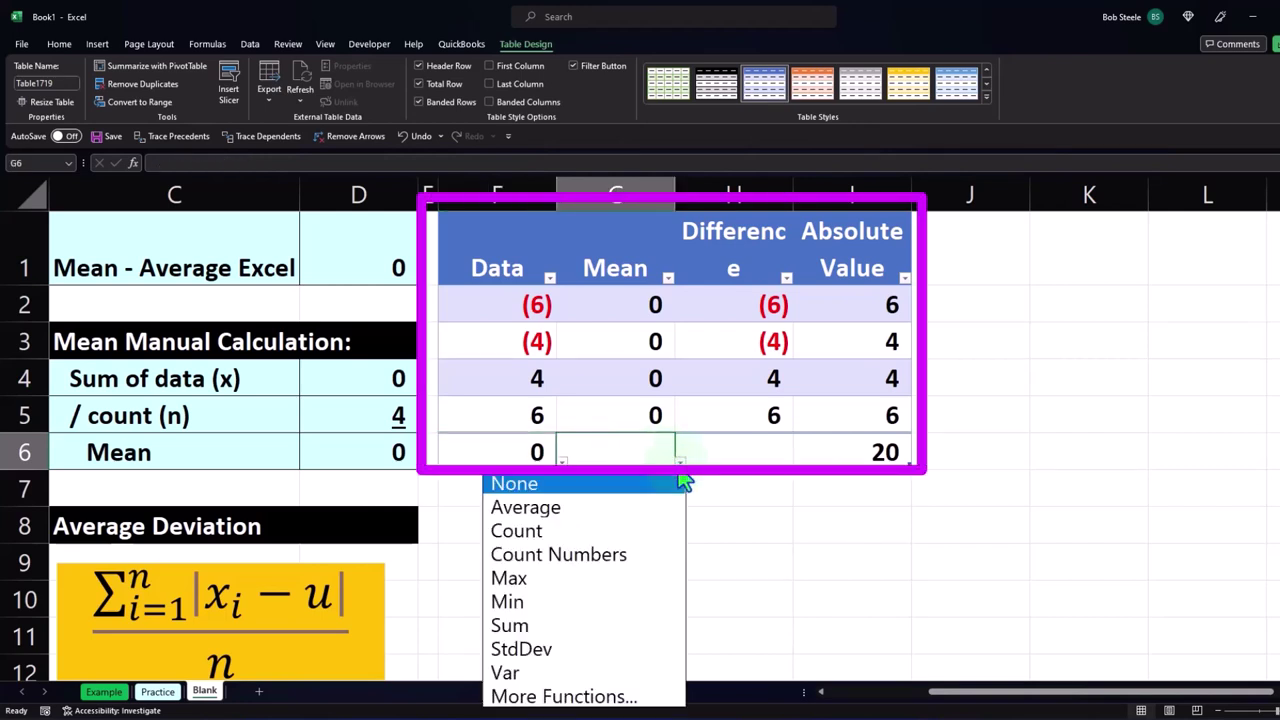
{"action": "left_click", "coordinate": [666, 531]}
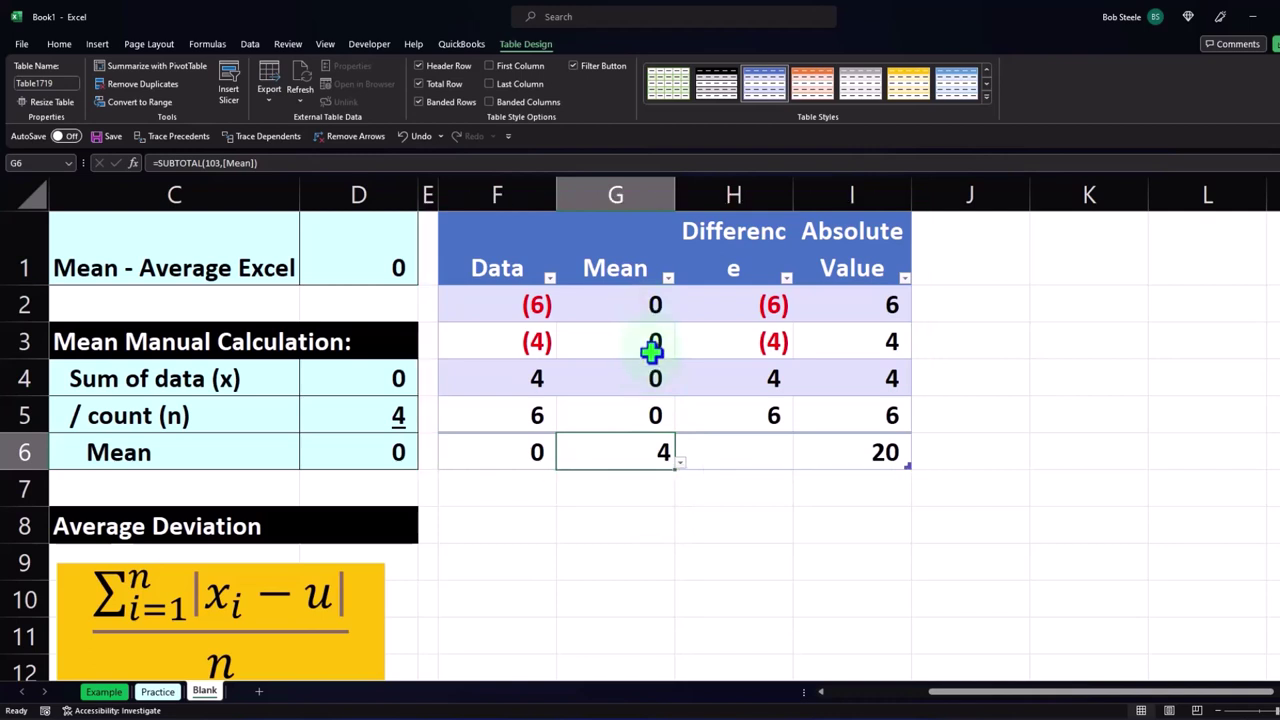
{"action": "left_click", "coordinate": [738, 455]}
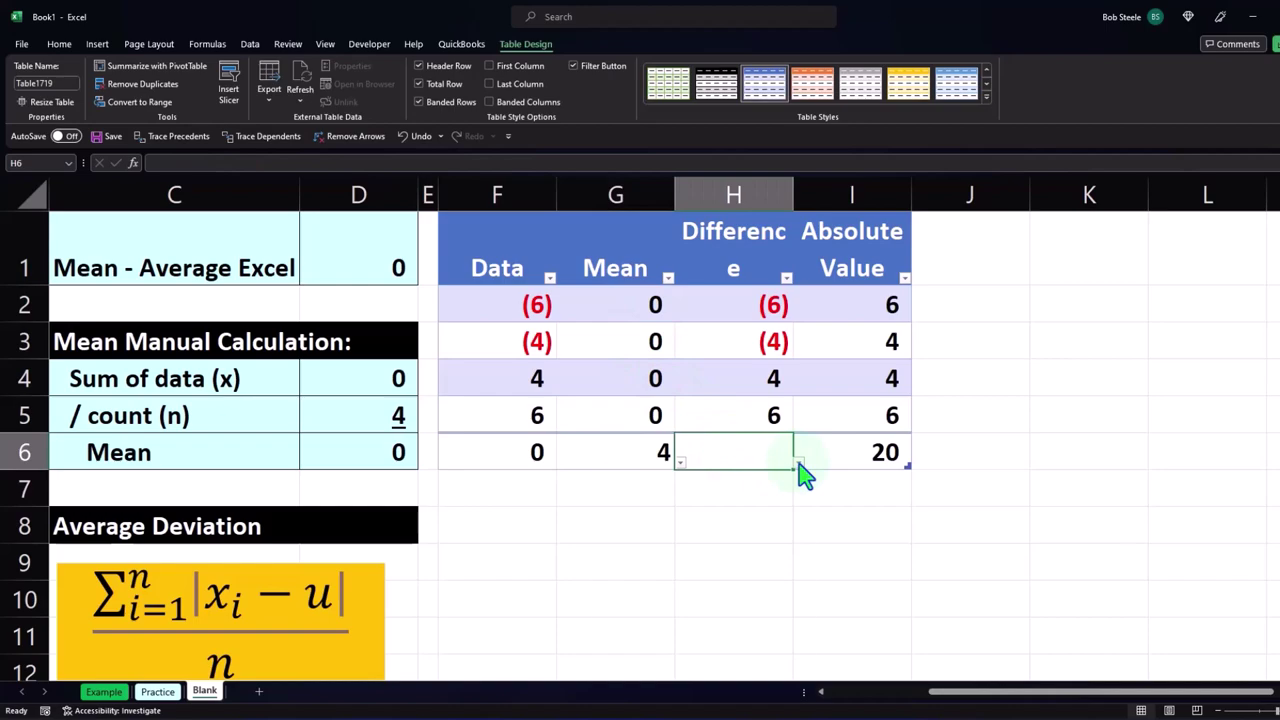
{"action": "left_click", "coordinate": [799, 465]}
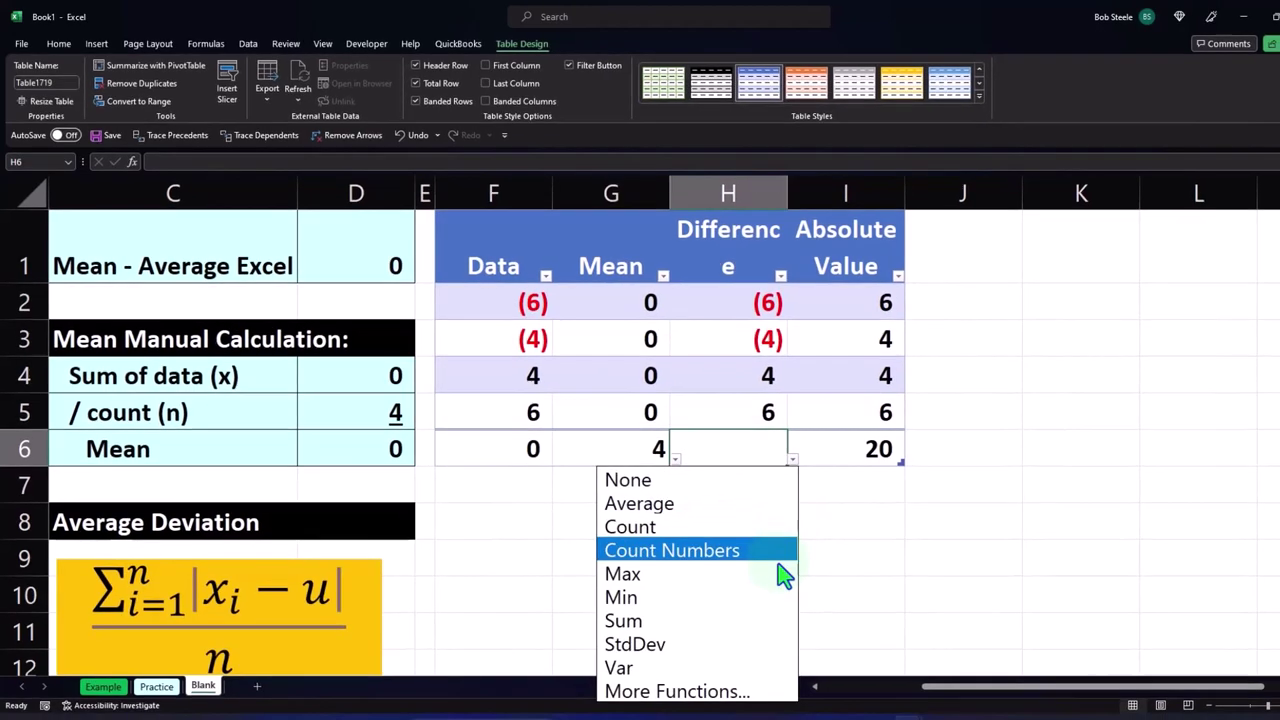
{"action": "left_click", "coordinate": [756, 603]}
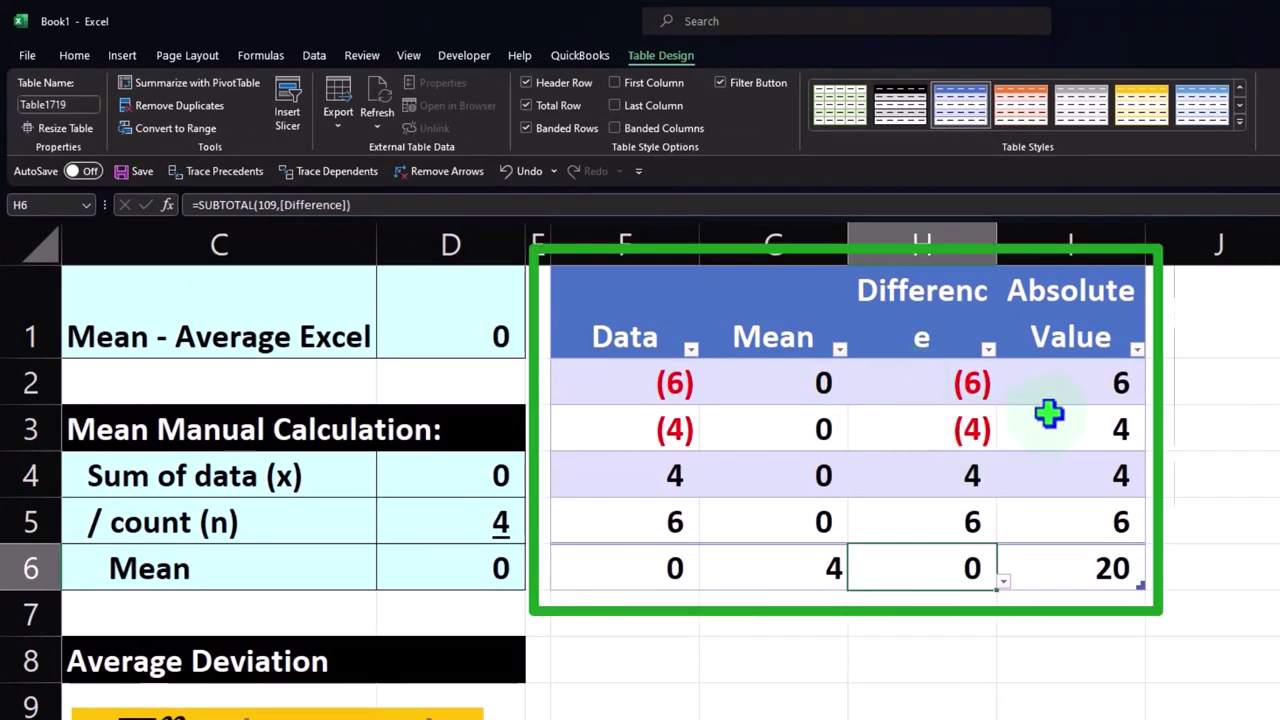
Step: Examine the Absolute Value column's total options in I6 and the formula in I2
{"action": "left_click", "coordinate": [1100, 566]}
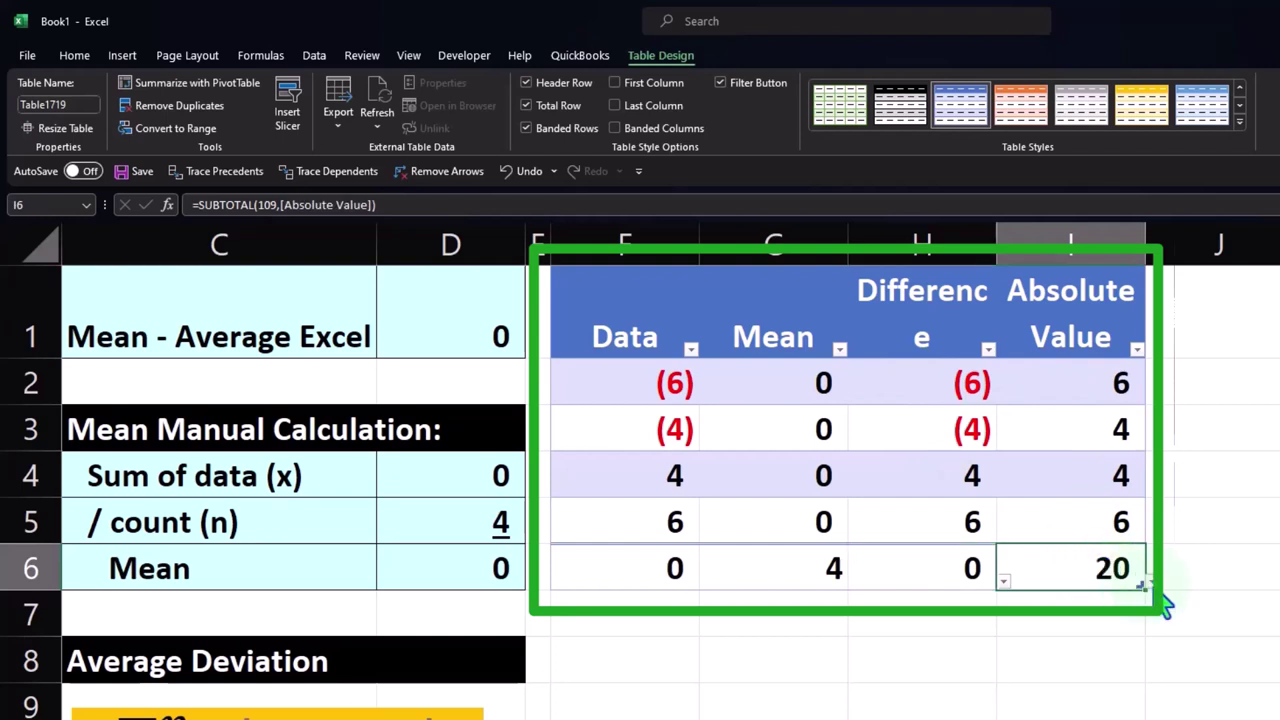
{"action": "left_click", "coordinate": [1152, 584]}
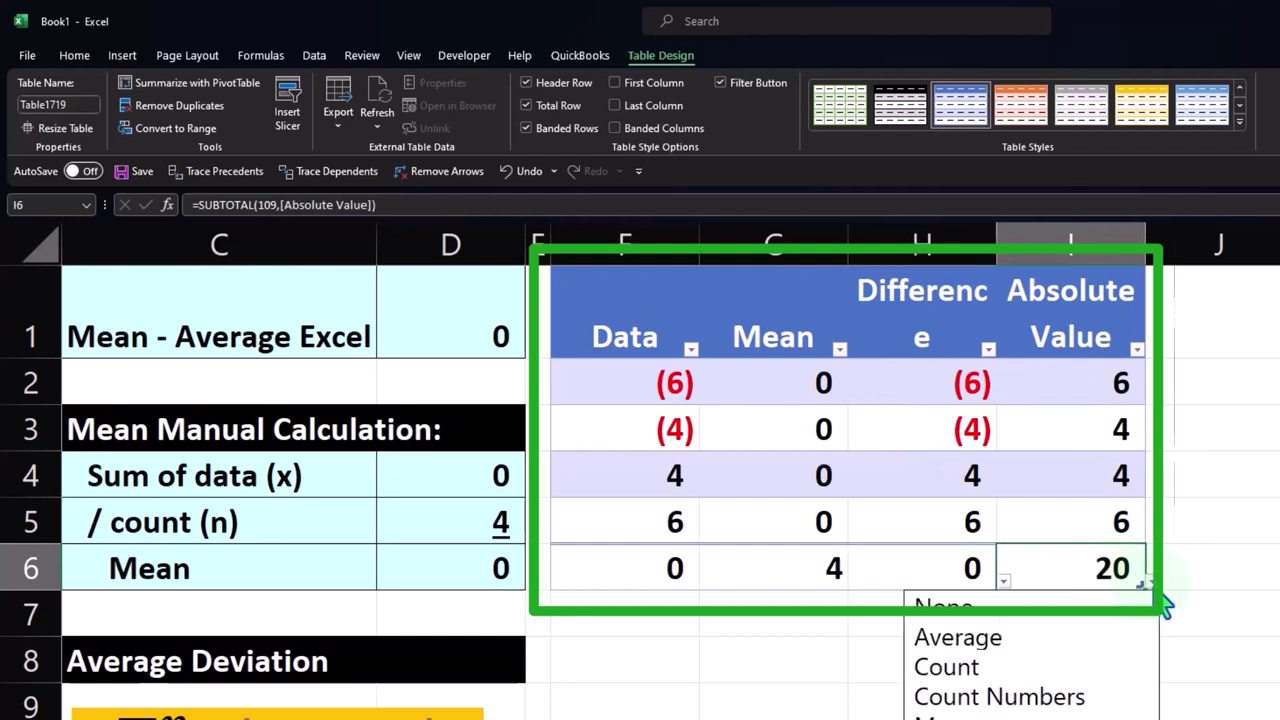
{"action": "key", "text": "Escape"}
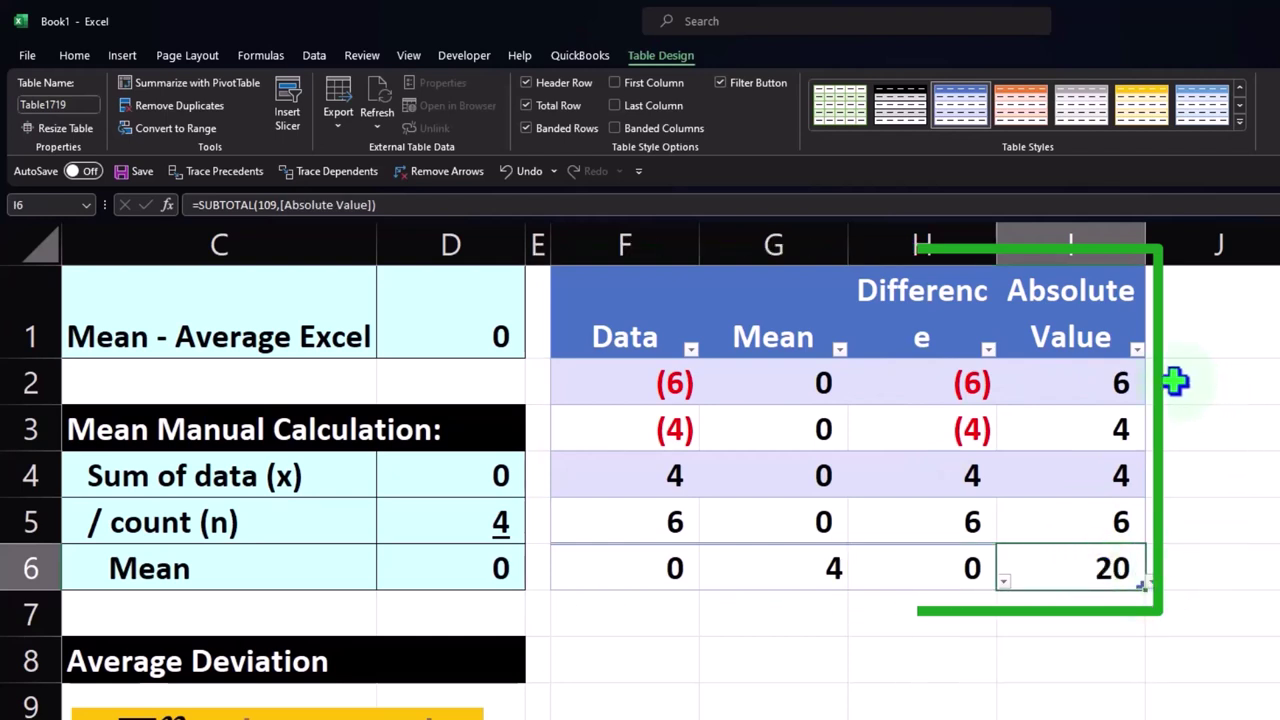
{"action": "key", "text": "Up"}
{"action": "key", "text": "Up"}
{"action": "key", "text": "Up"}
{"action": "key", "text": "Up"}
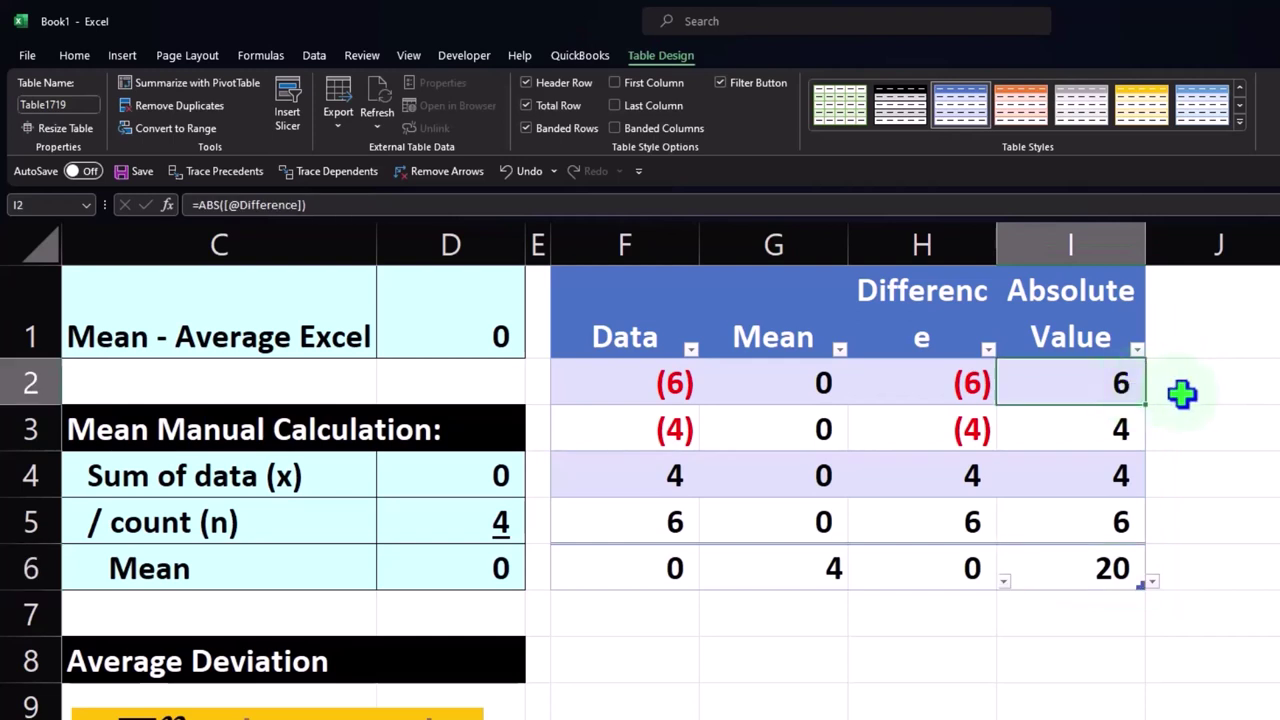
{"action": "key", "text": "Down"}
{"action": "key", "text": "Down"}
{"action": "key", "text": "Down"}
{"action": "key", "text": "Down"}
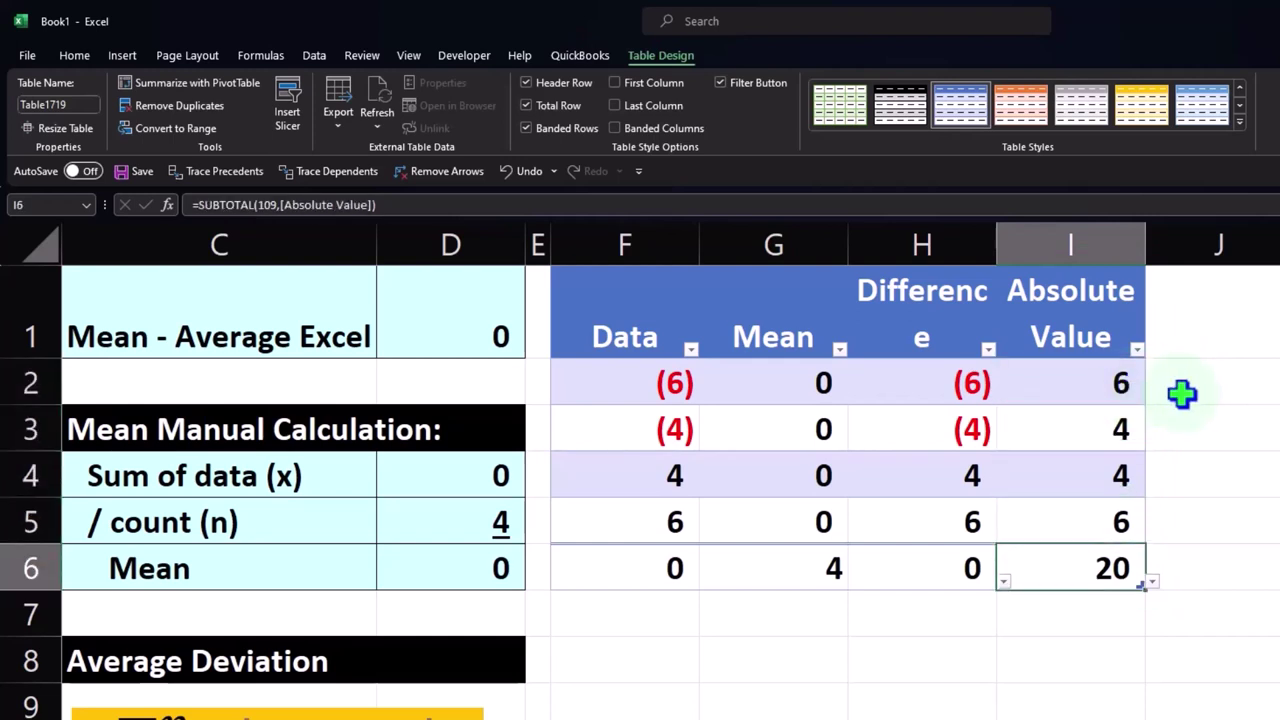
Step: Enter the heading "Average Deviation" in F8 below the table
{"action": "key", "text": "Down"}
{"action": "key", "text": "Down"}
{"action": "key", "text": "Down"}
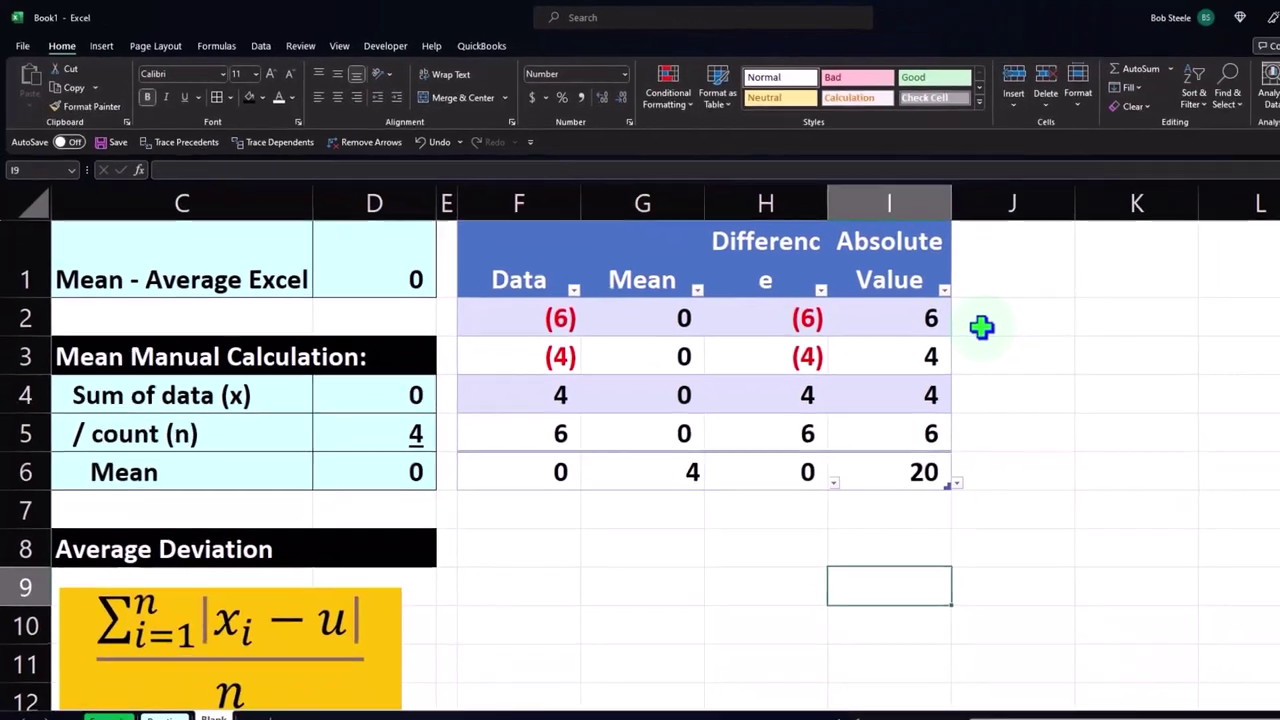
{"action": "key", "text": "Left"}
{"action": "key", "text": "Left"}
{"action": "key", "text": "Left"}
{"action": "key", "text": "Up"}
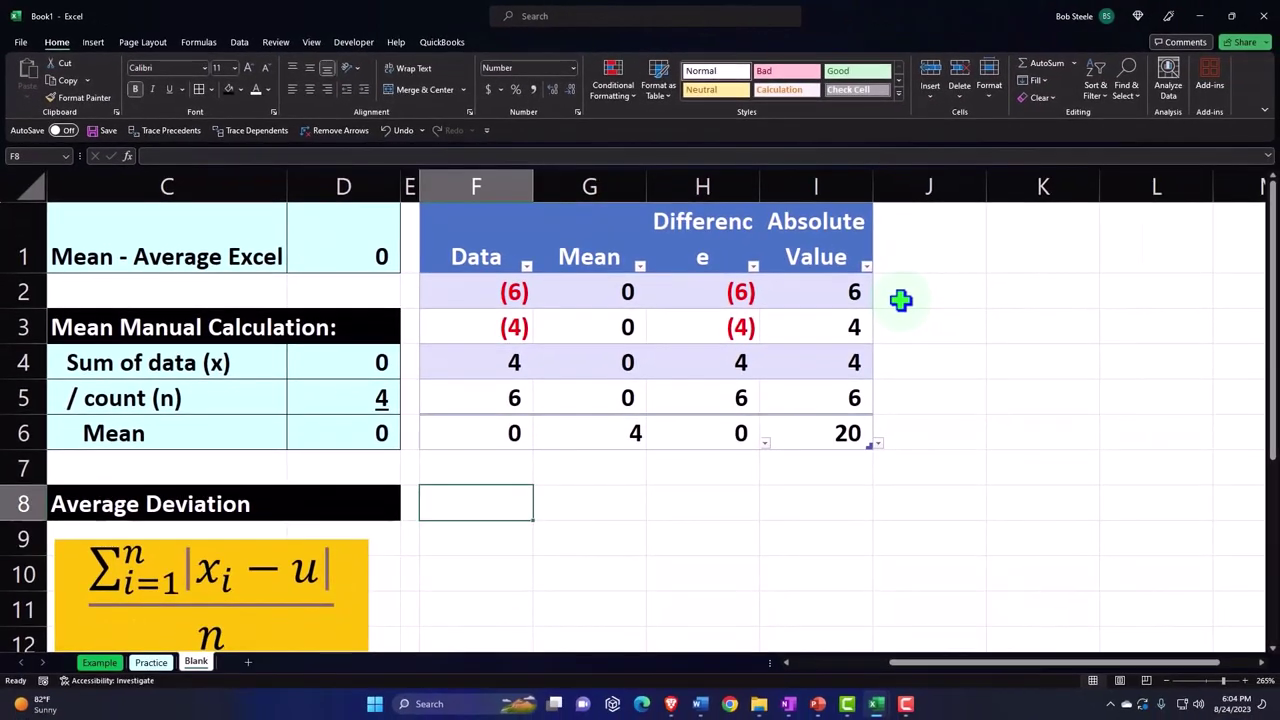
{"action": "type", "text": "Average Deviation"}
{"action": "key", "text": "Return"}
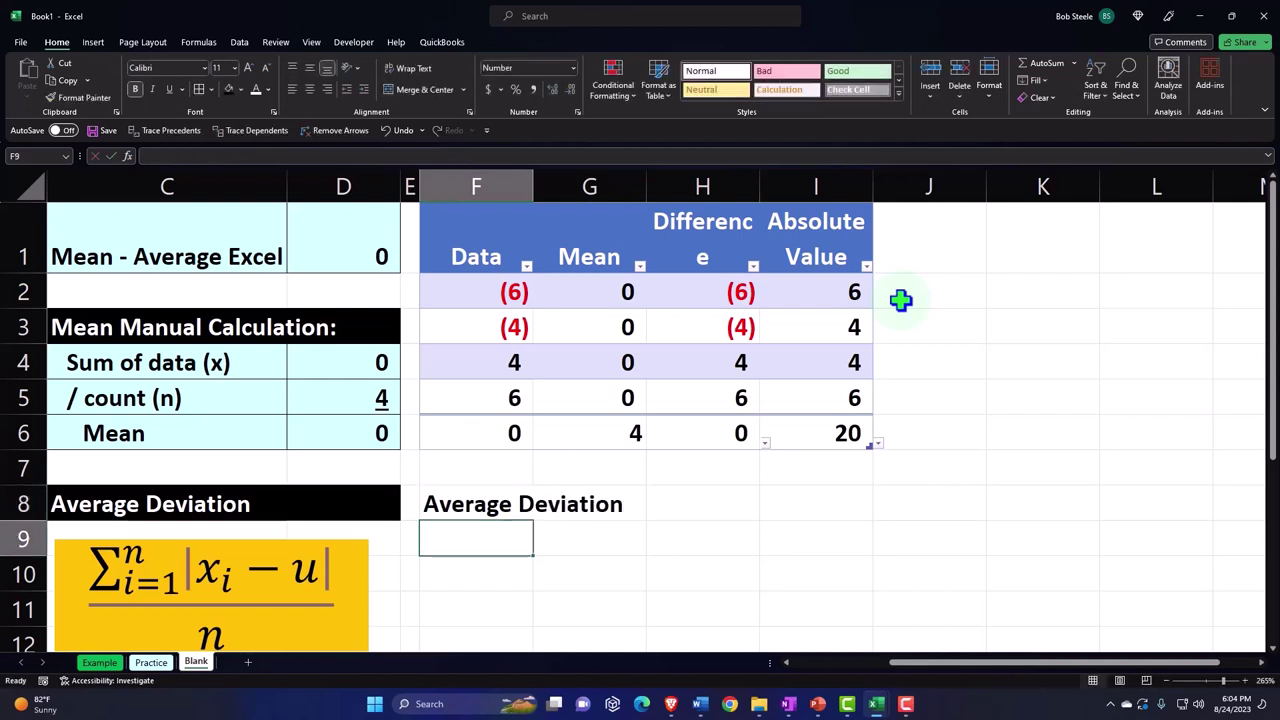
Step: Format the heading range F8:I8 with a black fill and white font
{"action": "left_click", "coordinate": [468, 497]}
{"action": "left_click_drag", "start_coordinate": [468, 497], "coordinate": [818, 507]}
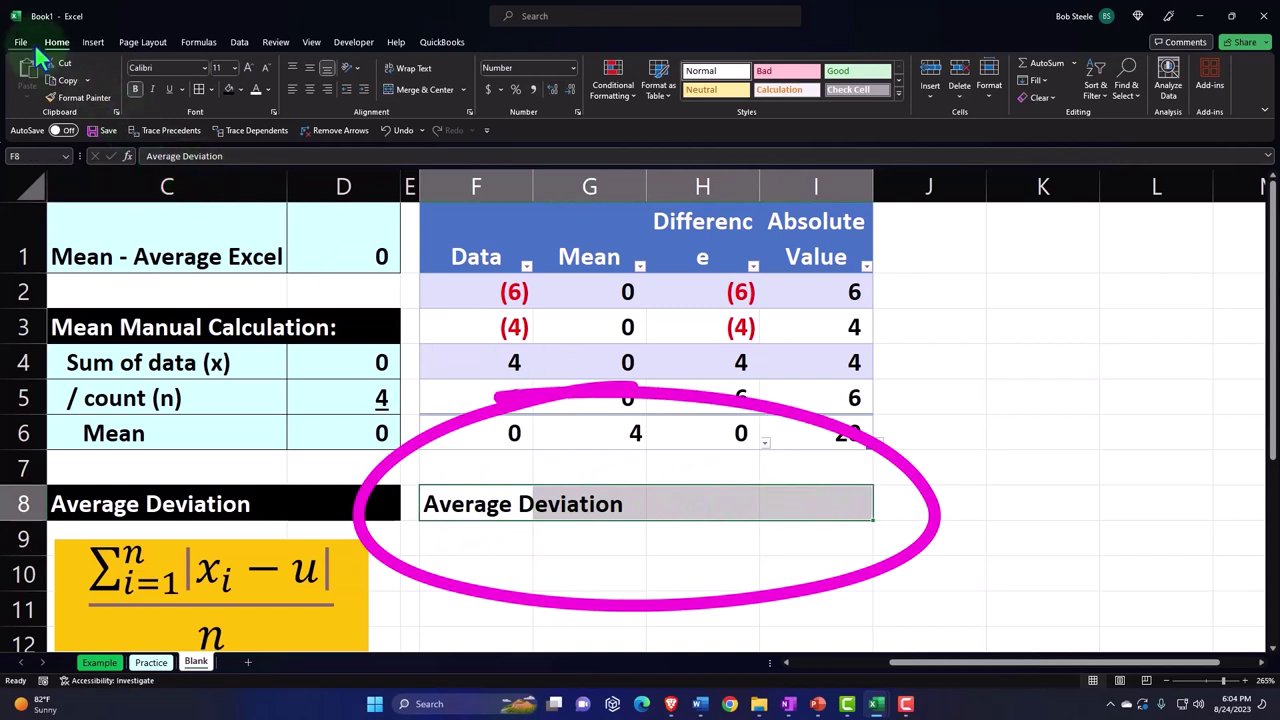
{"action": "left_click", "coordinate": [228, 88]}
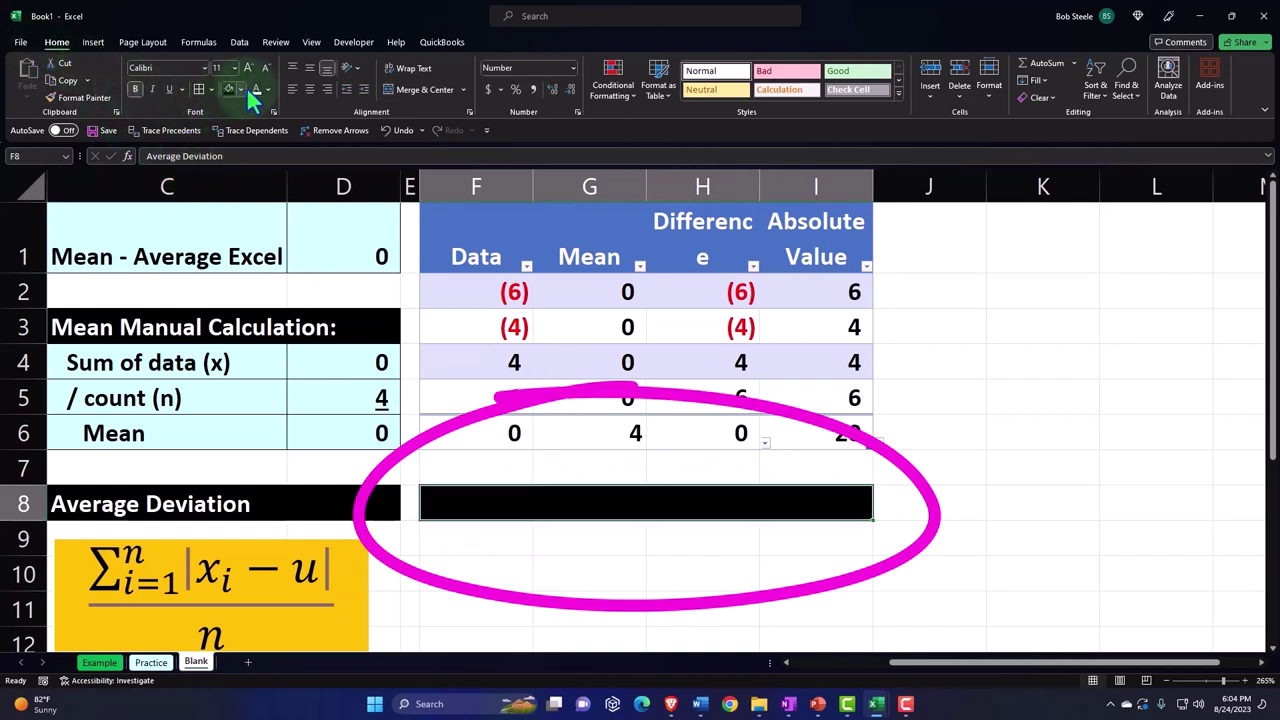
{"action": "left_click", "coordinate": [255, 88]}
Step: Enter the label "Sum of the distance from the mean" in F9
{"action": "left_click", "coordinate": [499, 545]}
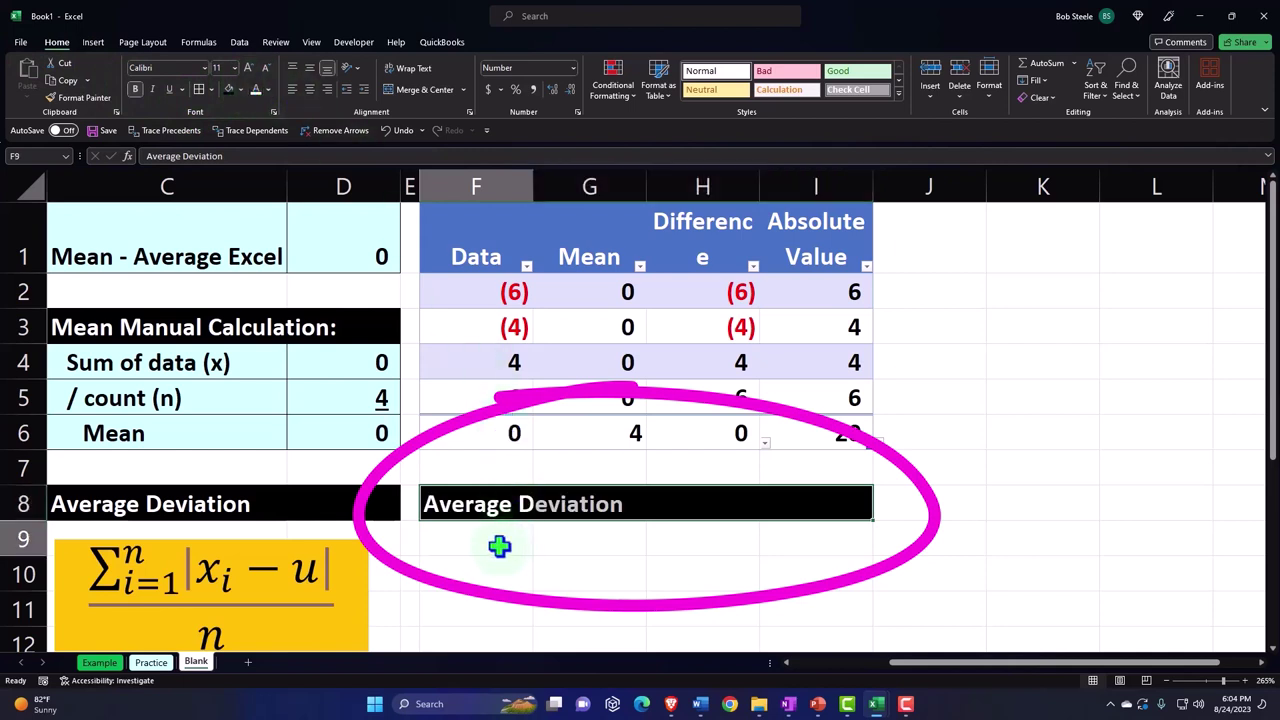
{"action": "type", "text": "Sum of the si"}
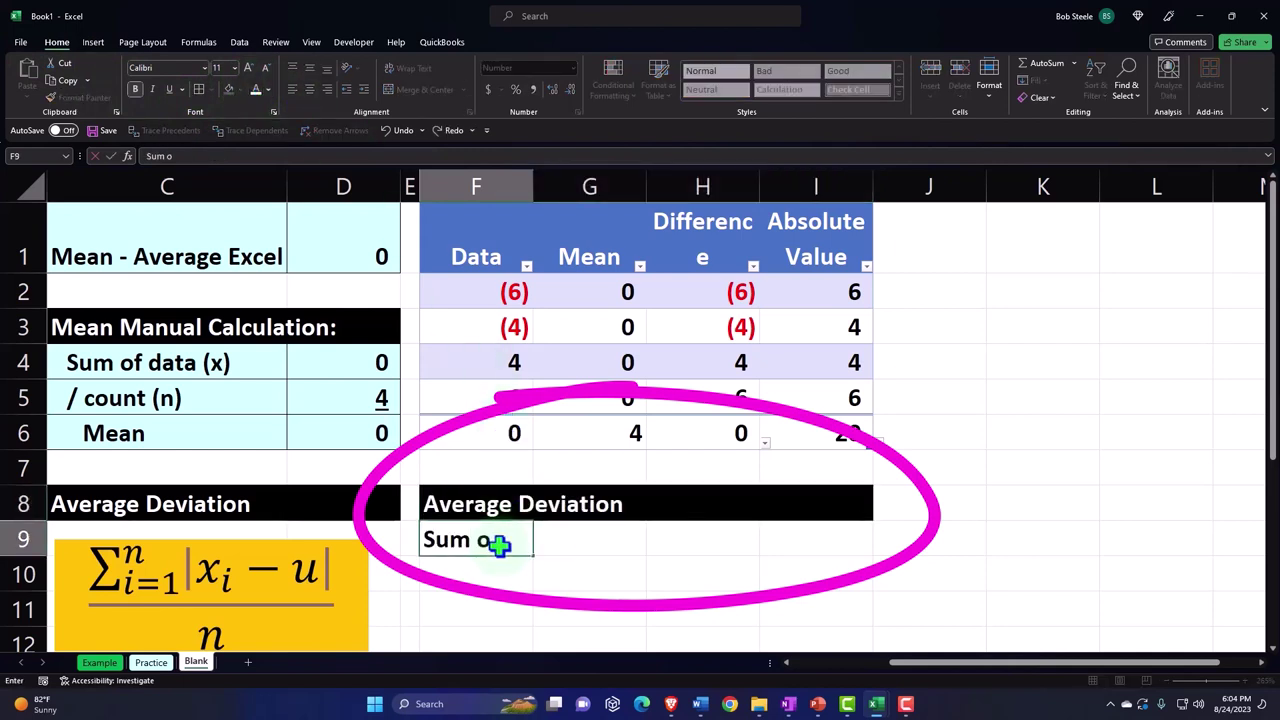
{"action": "key", "text": "BackSpace"}
{"action": "key", "text": "BackSpace"}
{"action": "type", "text": "distance from the me"}
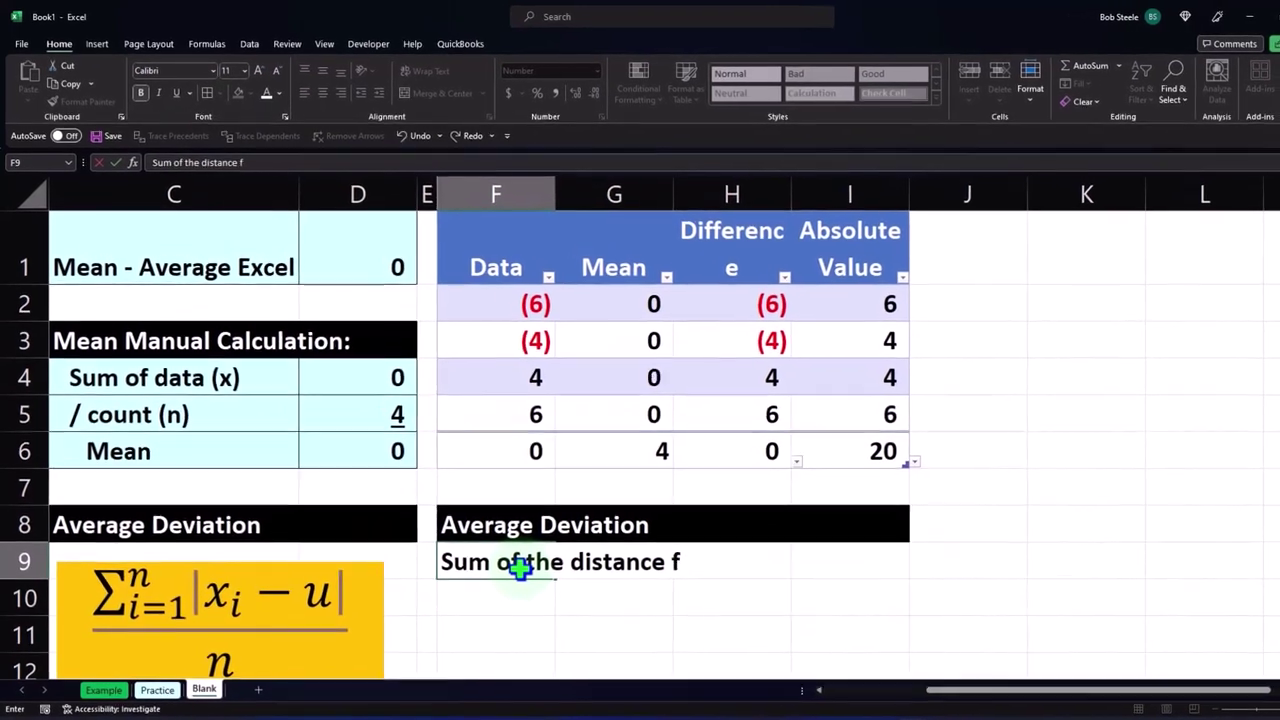
{"action": "type", "text": "a"}
{"action": "key", "text": "BackSpace"}
{"action": "type", "text": "ean"}
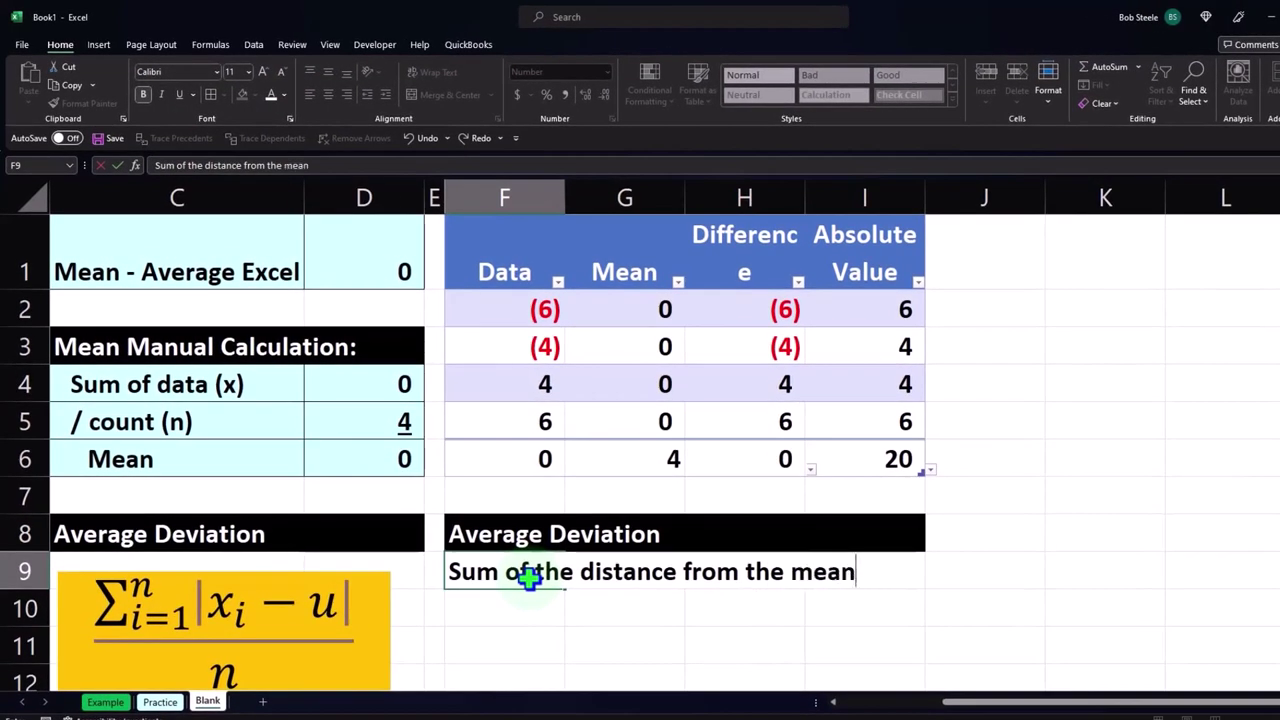
{"action": "key", "text": "Return"}
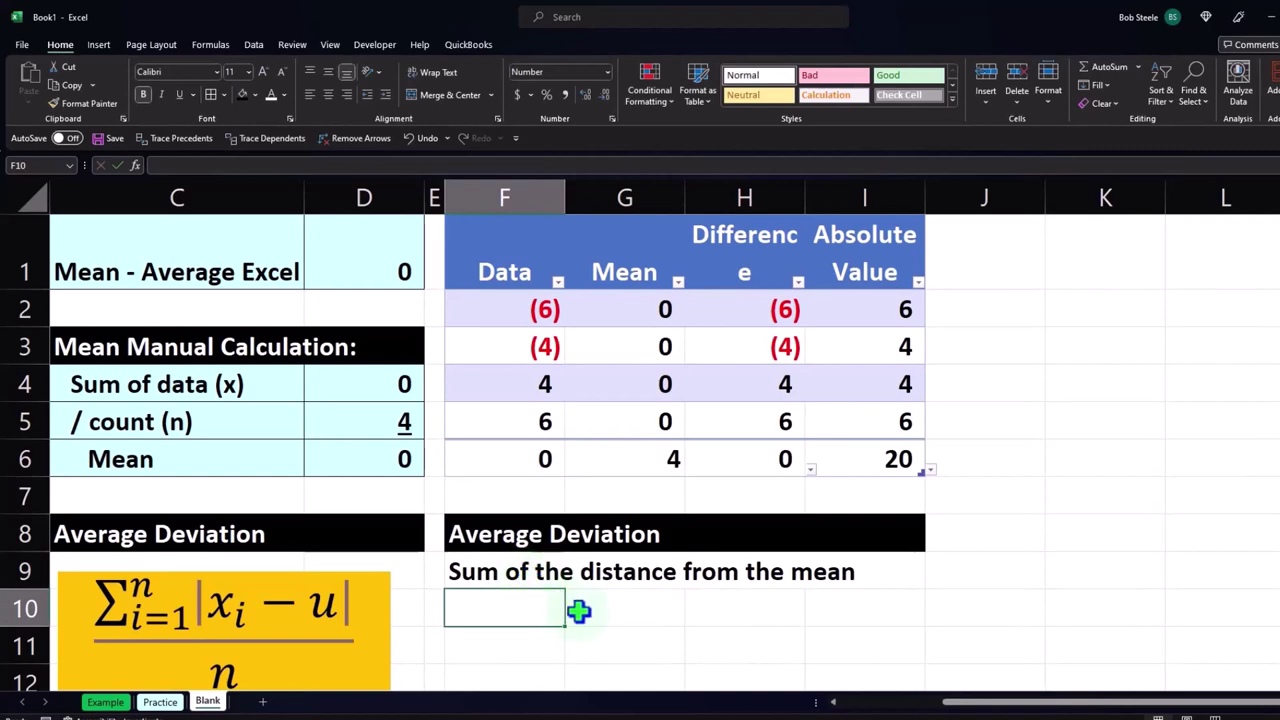
Step: Link J9 to the Absolute Value total in I6, and extend the black heading fill to J8
{"action": "left_click", "coordinate": [961, 567]}
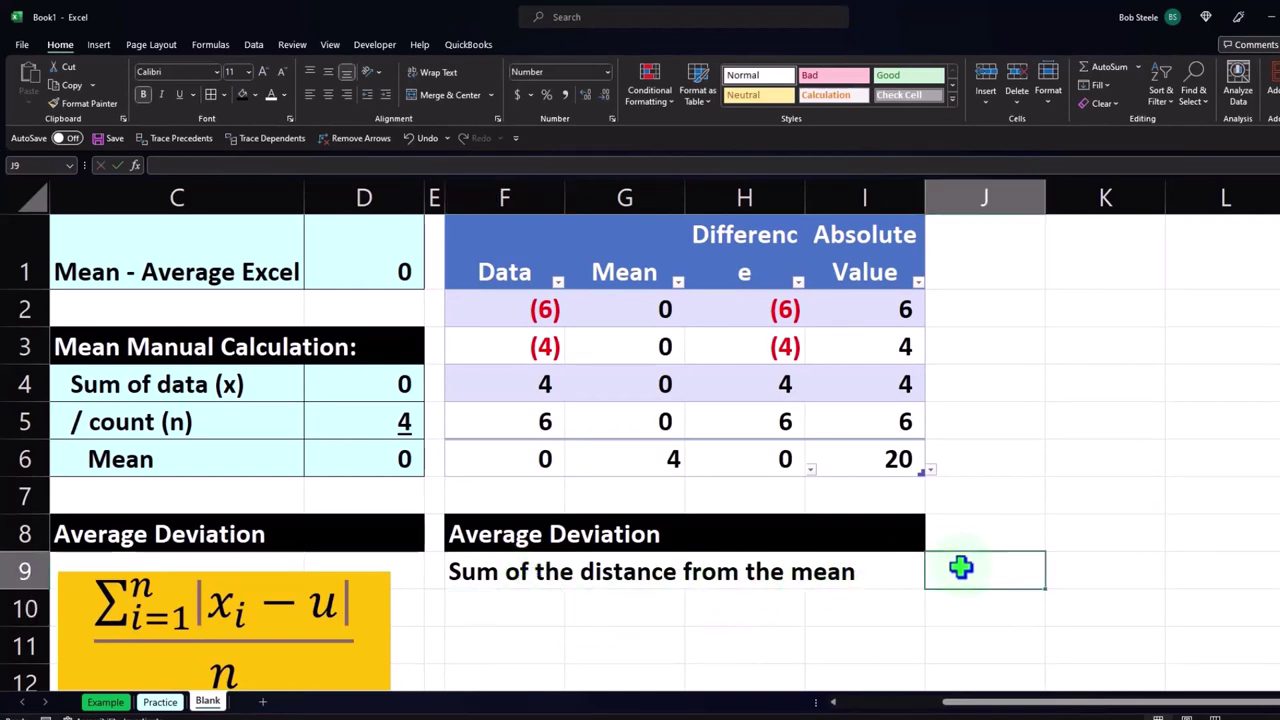
{"action": "type", "text": "="}
{"action": "key", "text": "Up"}
{"action": "key", "text": "Up"}
{"action": "key", "text": "Up"}
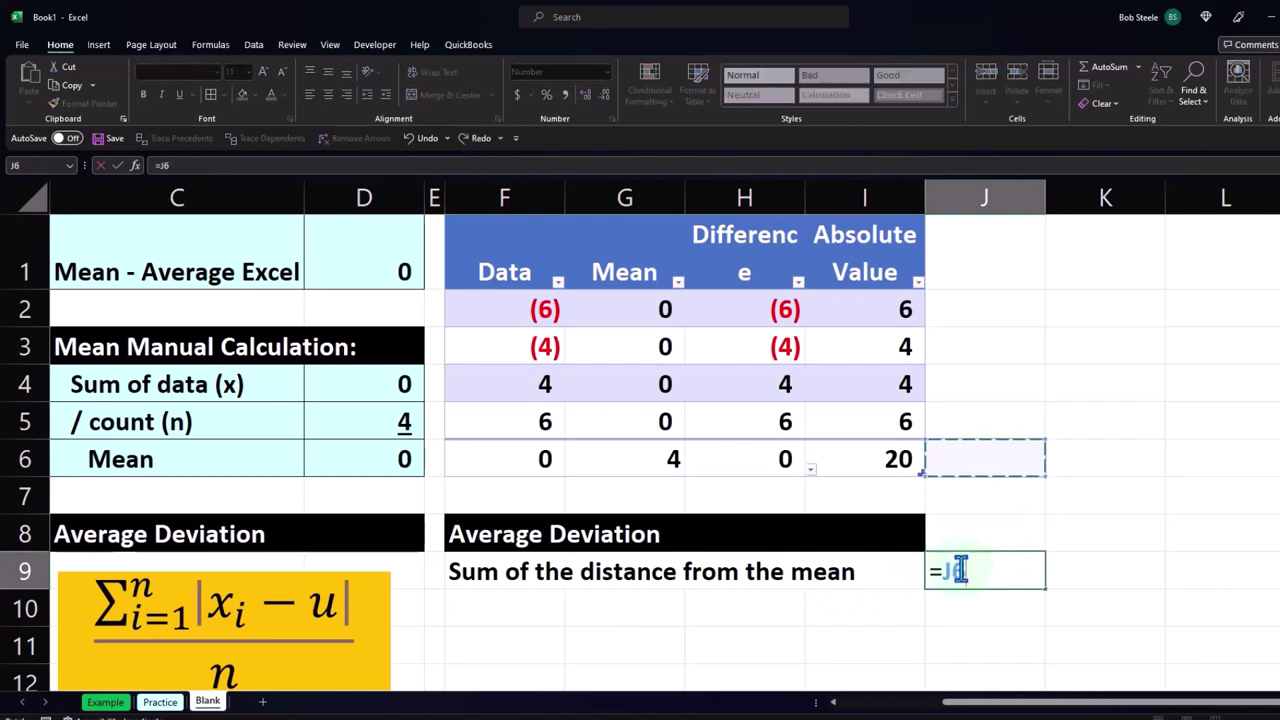
{"action": "key", "text": "Left"}
{"action": "key", "text": "Return"}
{"action": "left_click", "coordinate": [954, 523]}
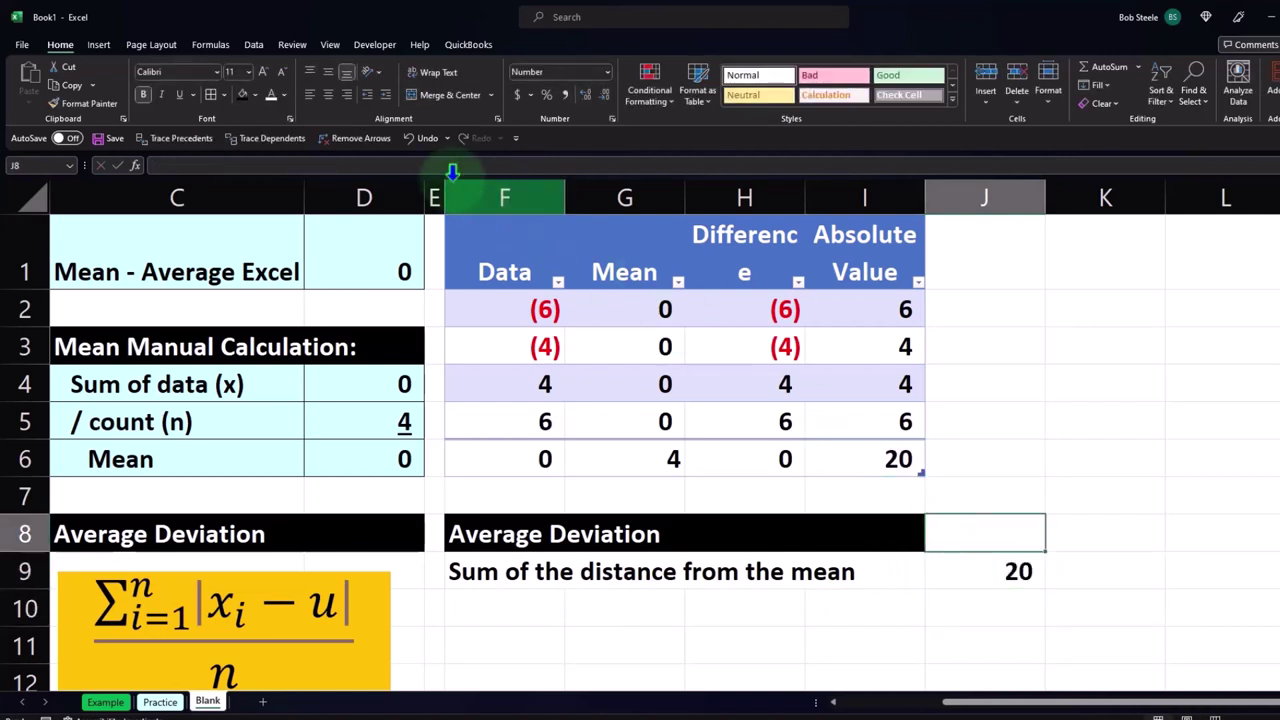
{"action": "left_click", "coordinate": [243, 94]}
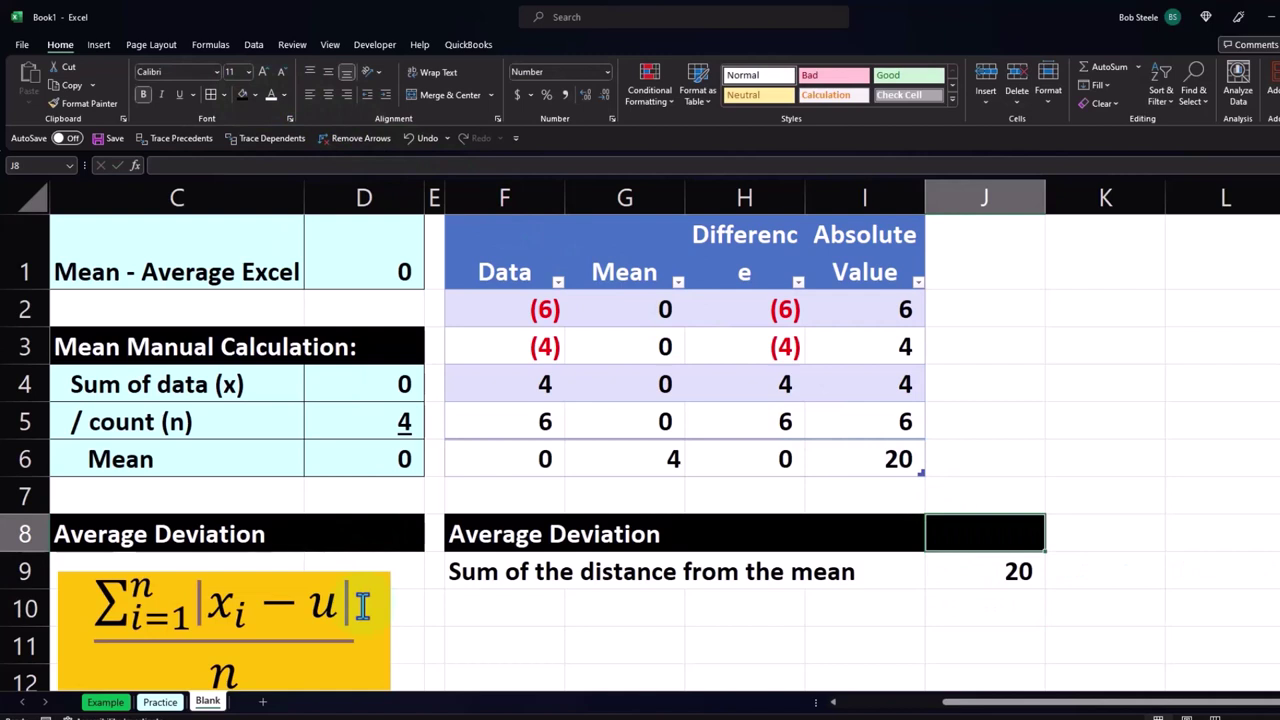
Step: Enter the label "/ the count (n)" in F10 as text
{"action": "left_click", "coordinate": [505, 600]}
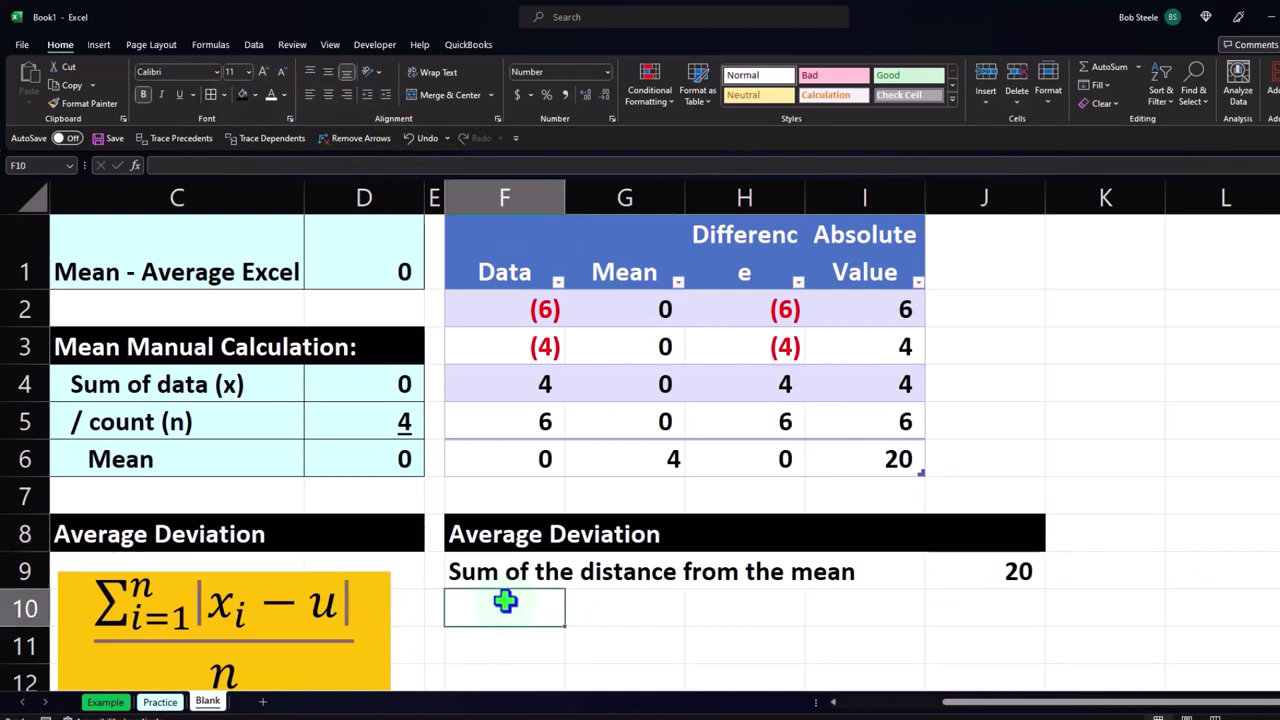
{"action": "type", "text": "'"}
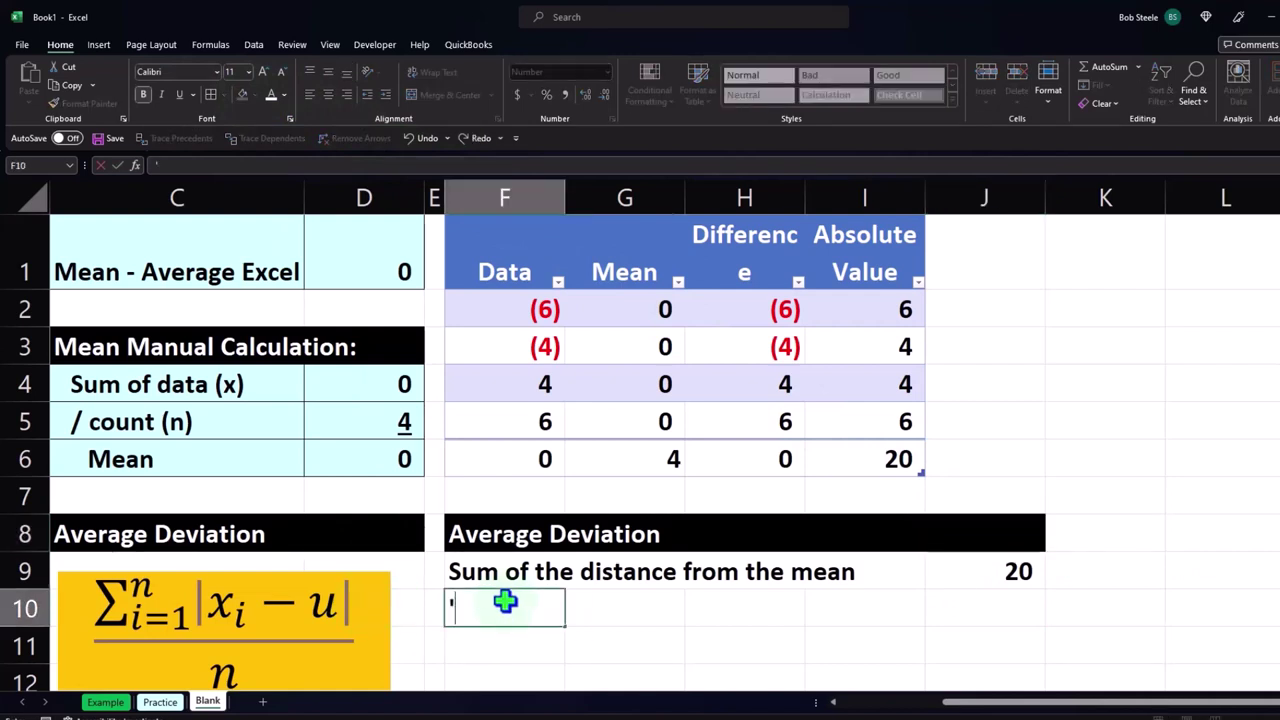
{"action": "type", "text": "/"}
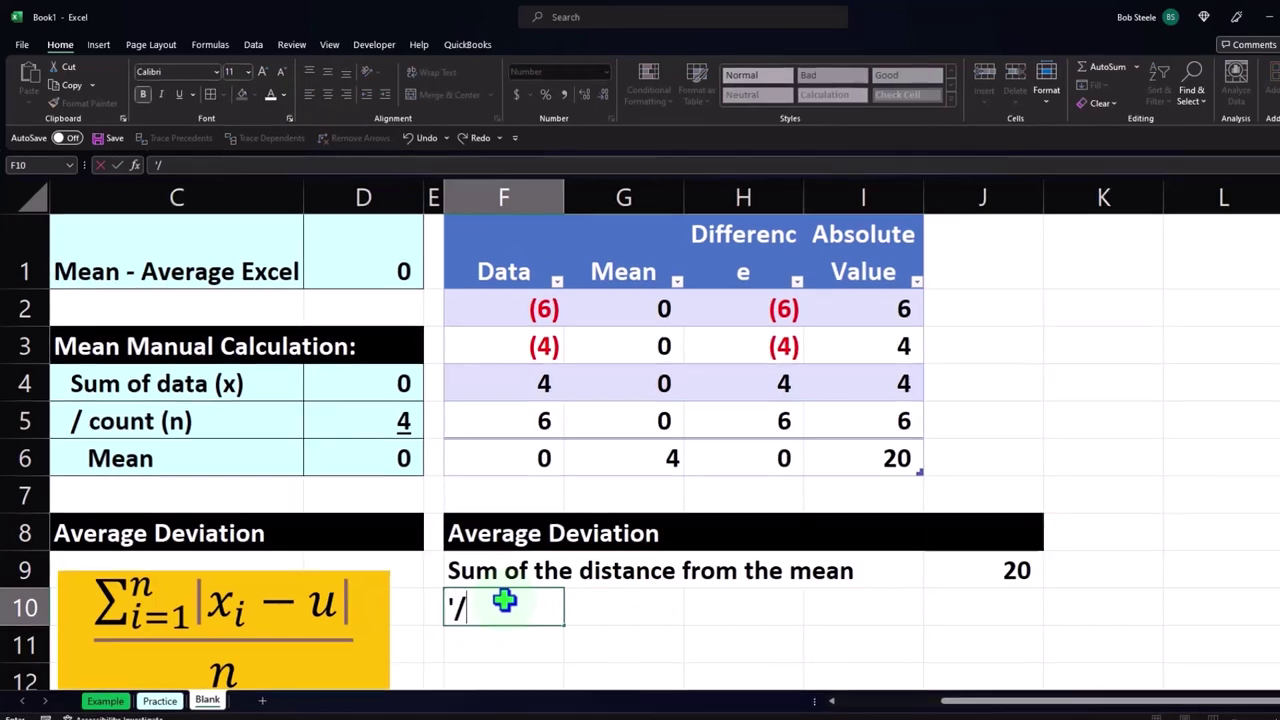
{"action": "type", "text": " the cou"}
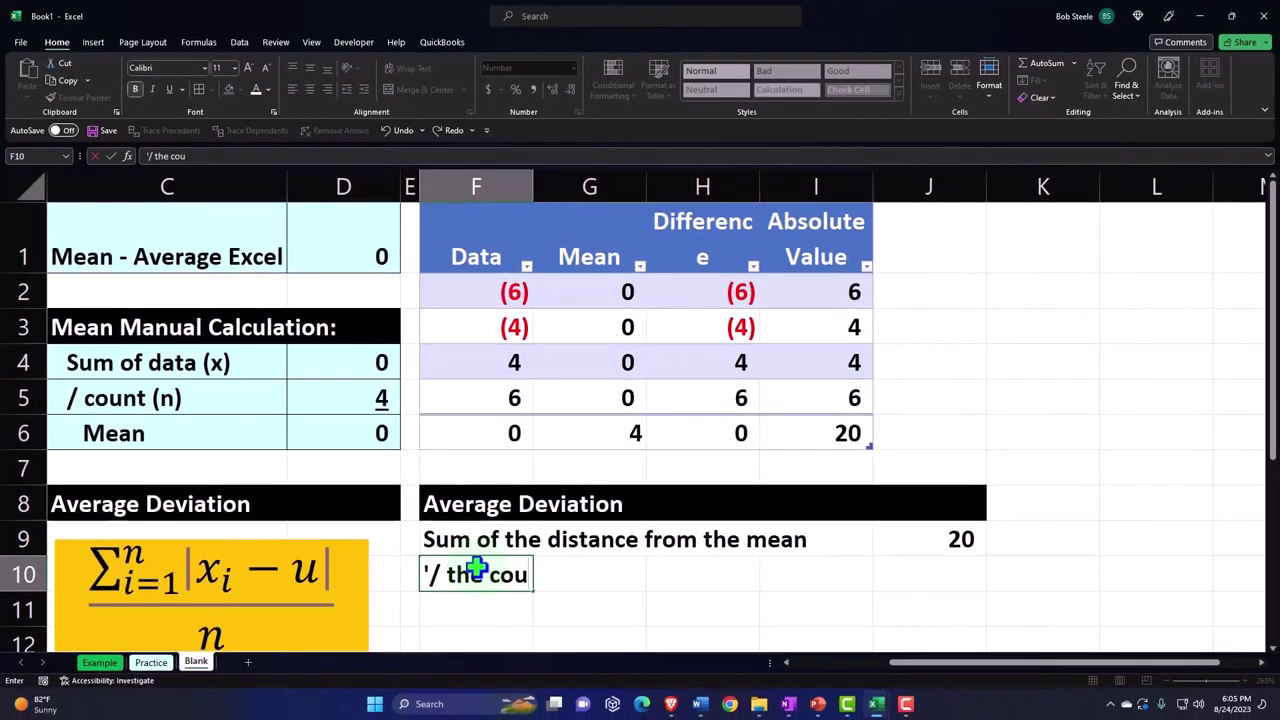
{"action": "type", "text": "nt (n)"}
{"action": "key", "text": "Return"}
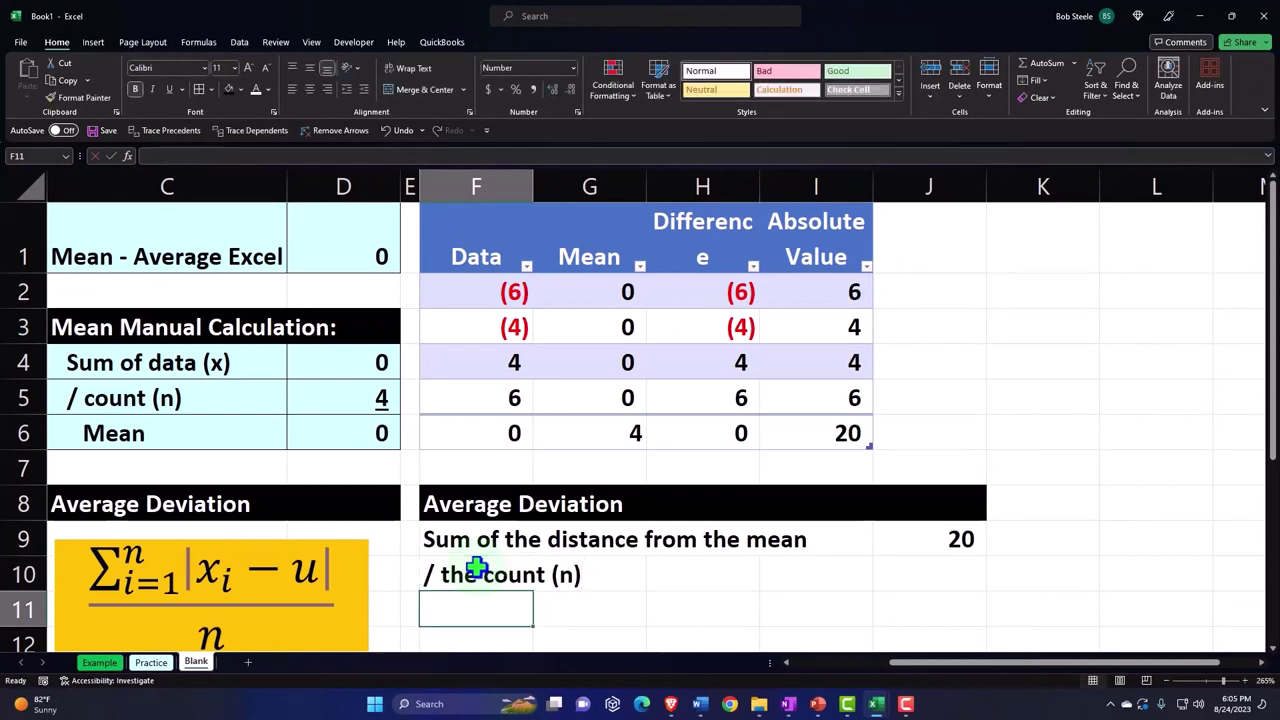
Step: Link J10 to the Mean column's count in G6, =Table1719[[#Totals],[Mean]], and underline it
{"action": "key", "text": "Right"}
{"action": "key", "text": "Right"}
{"action": "key", "text": "Right"}
{"action": "key", "text": "Right"}
{"action": "key", "text": "Up"}
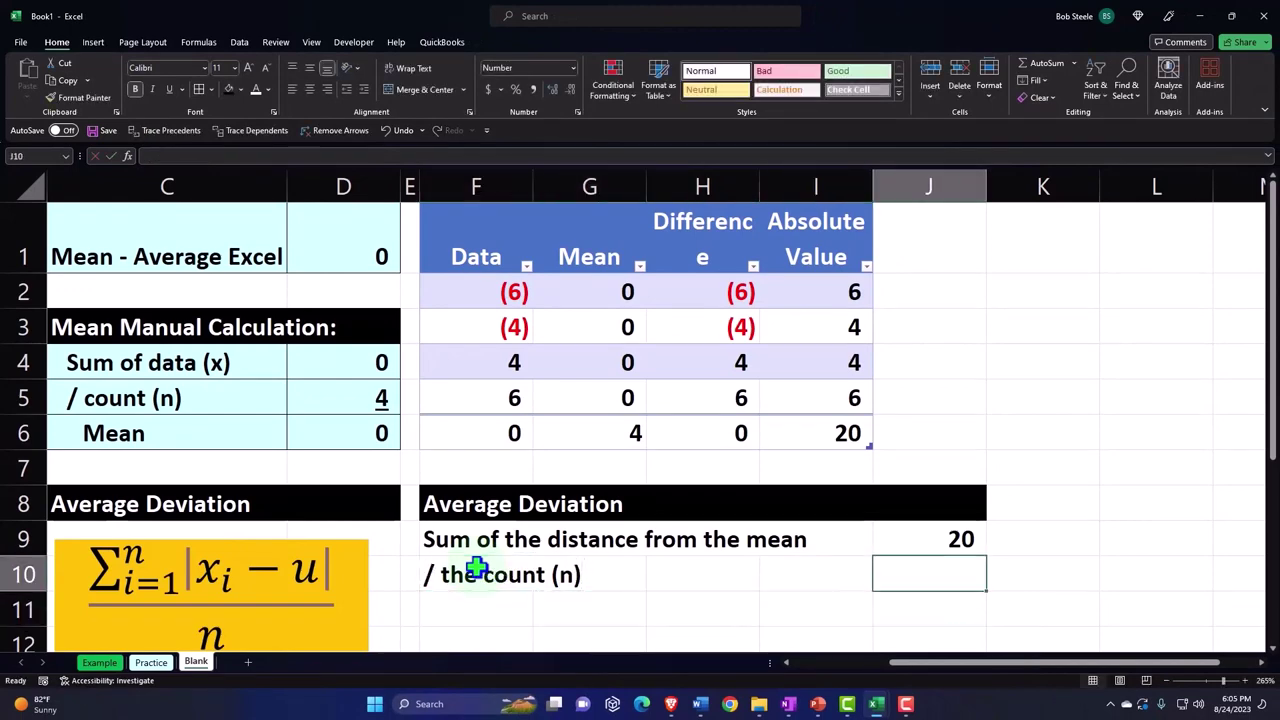
{"action": "type", "text": "="}
{"action": "key", "text": "Left"}
{"action": "key", "text": "Left"}
{"action": "key", "text": "Up"}
{"action": "key", "text": "Up"}
{"action": "key", "text": "Up"}
{"action": "key", "text": "Up"}
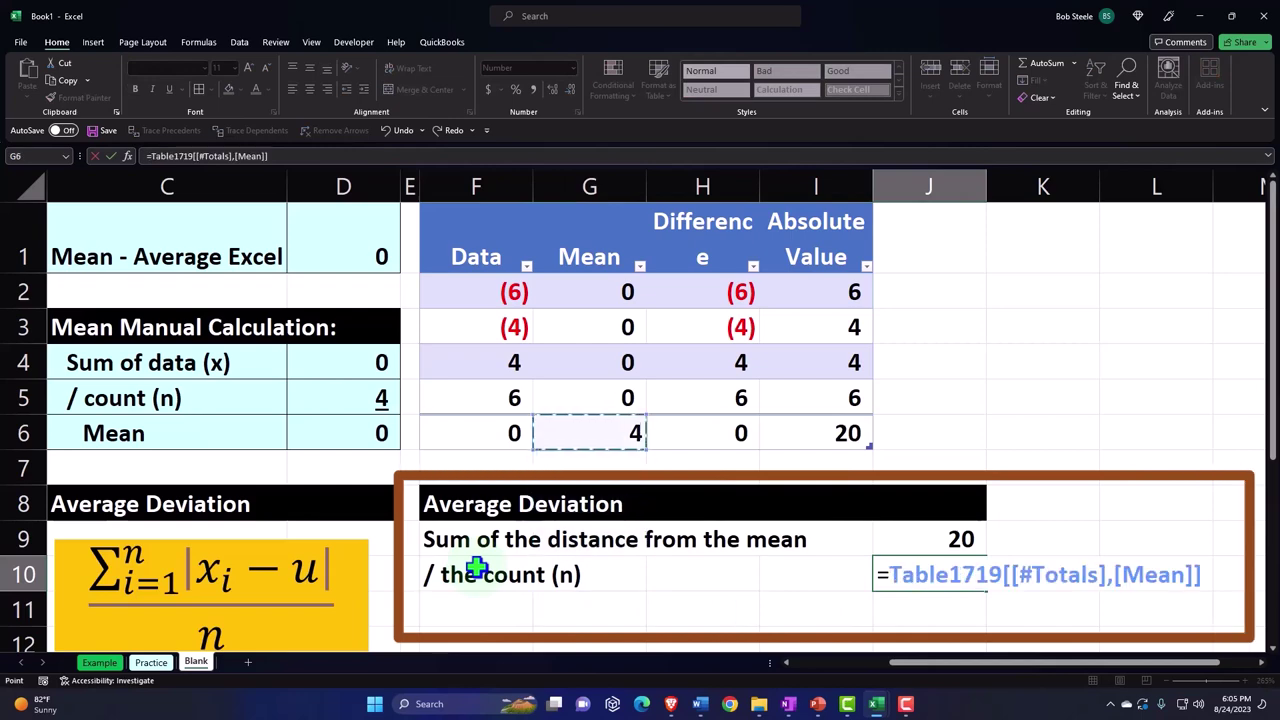
{"action": "key", "text": "Return"}
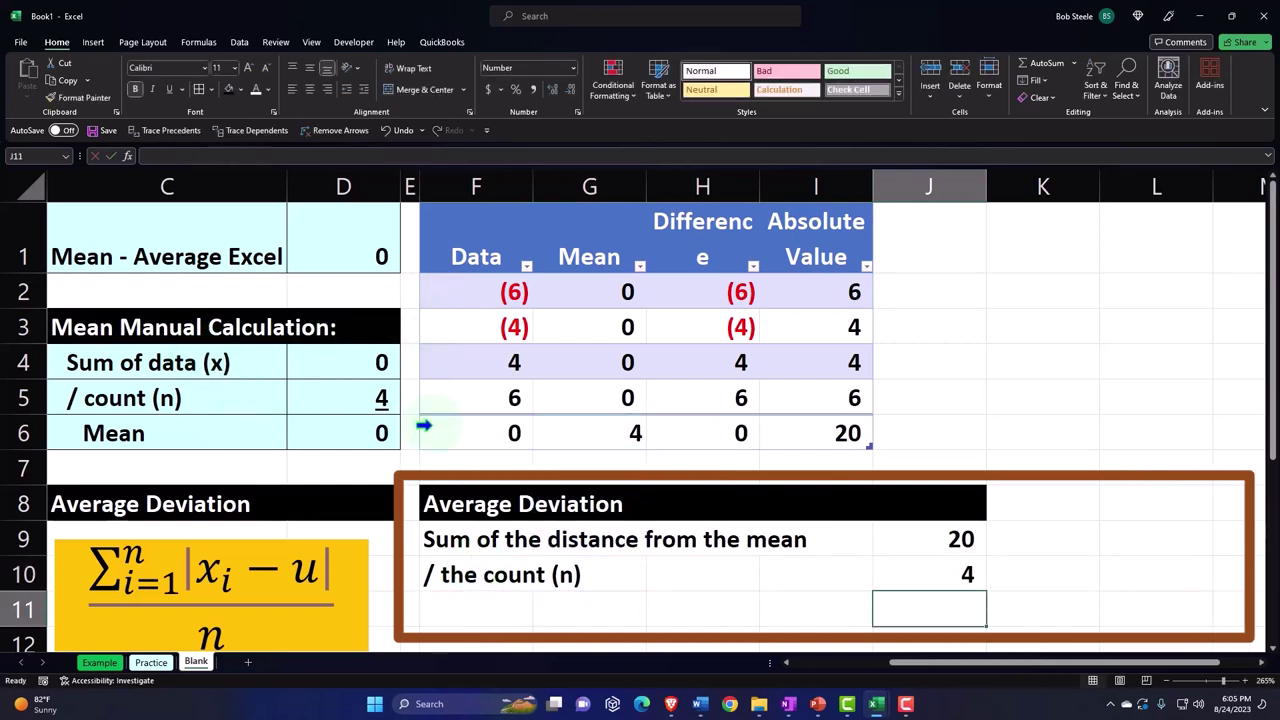
{"action": "key", "text": "Up"}
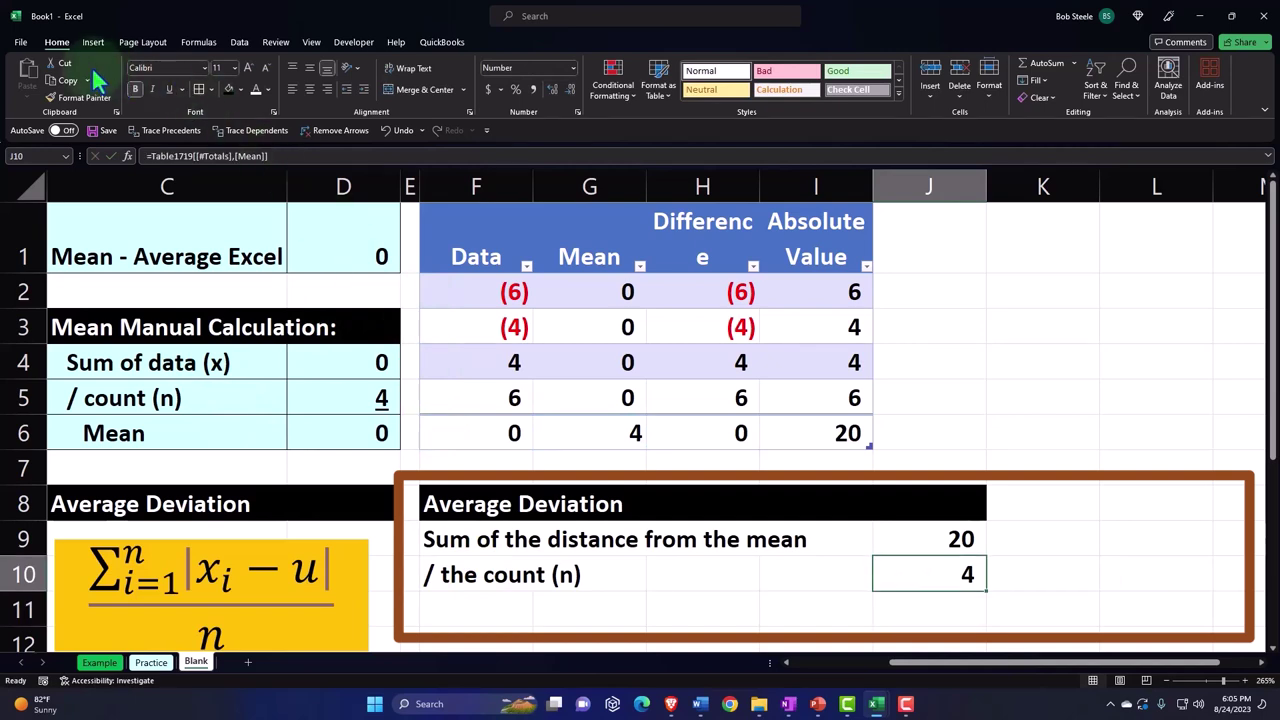
{"action": "left_click", "coordinate": [169, 89]}
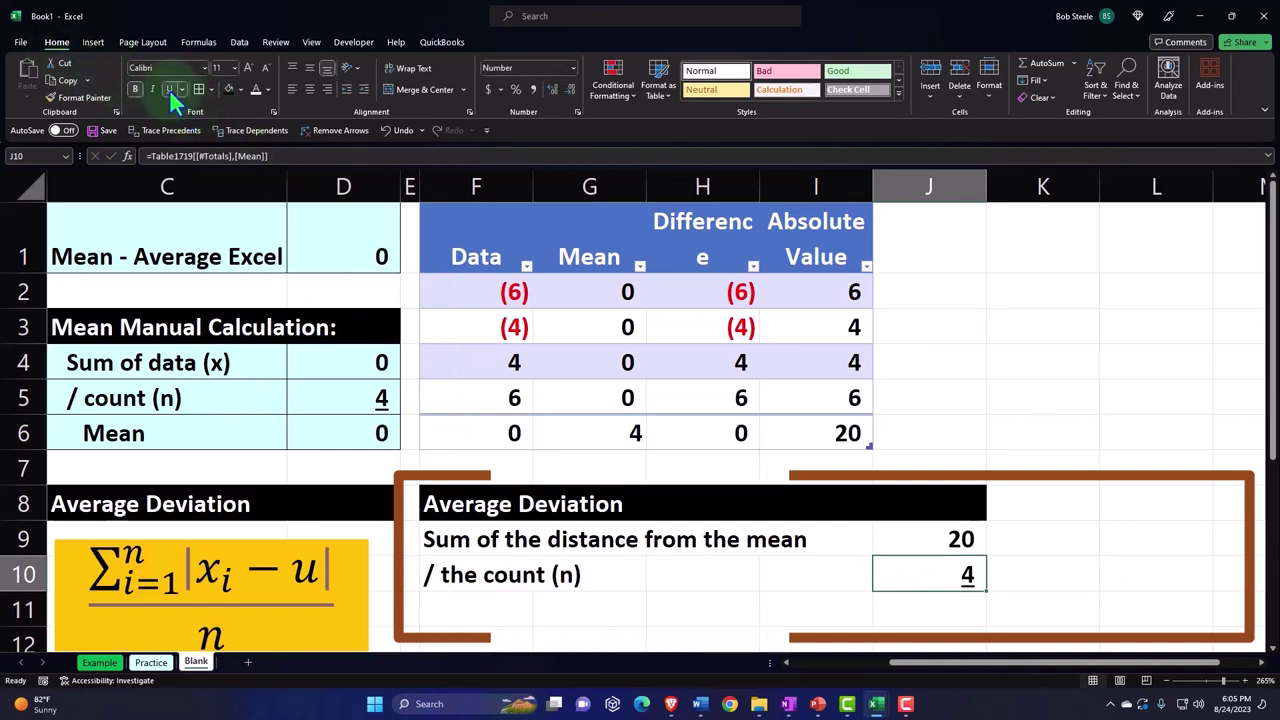
Step: Enter the label "Average deviation" in F11
{"action": "key", "text": "Down"}
{"action": "key", "text": "Left"}
{"action": "key", "text": "Left"}
{"action": "key", "text": "Left"}
{"action": "key", "text": "Left"}
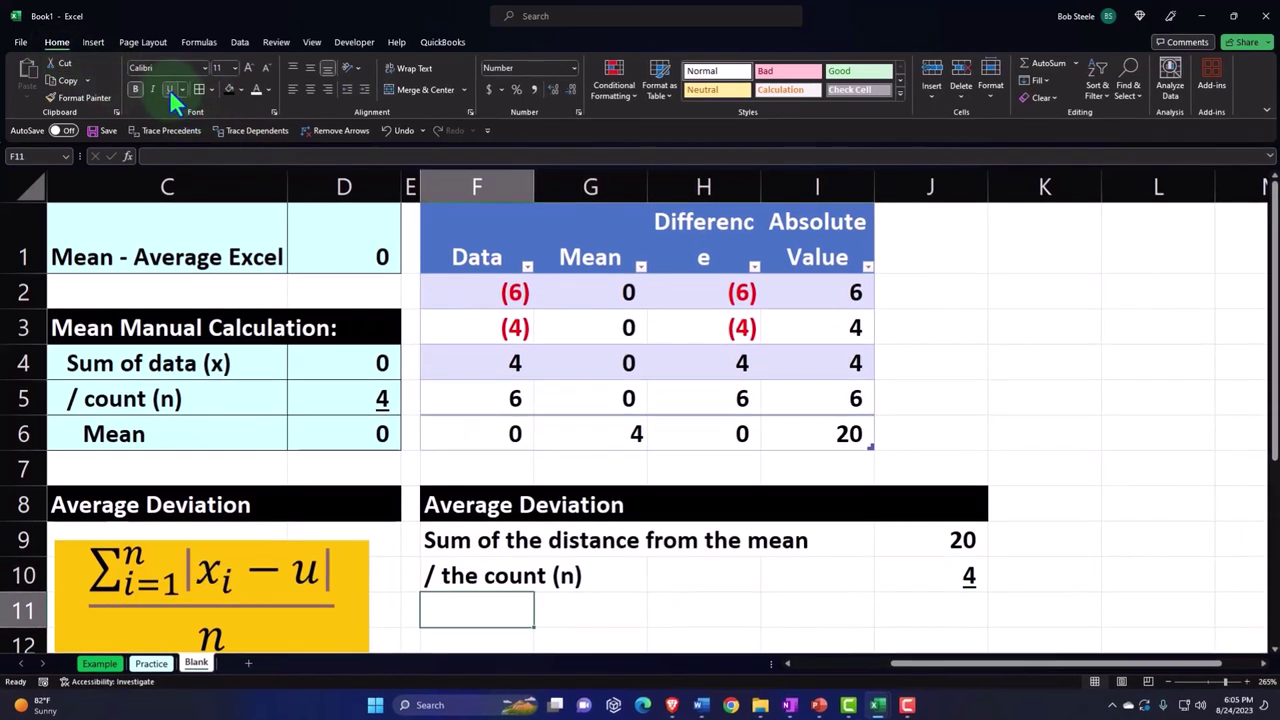
{"action": "type", "text": "Average "}
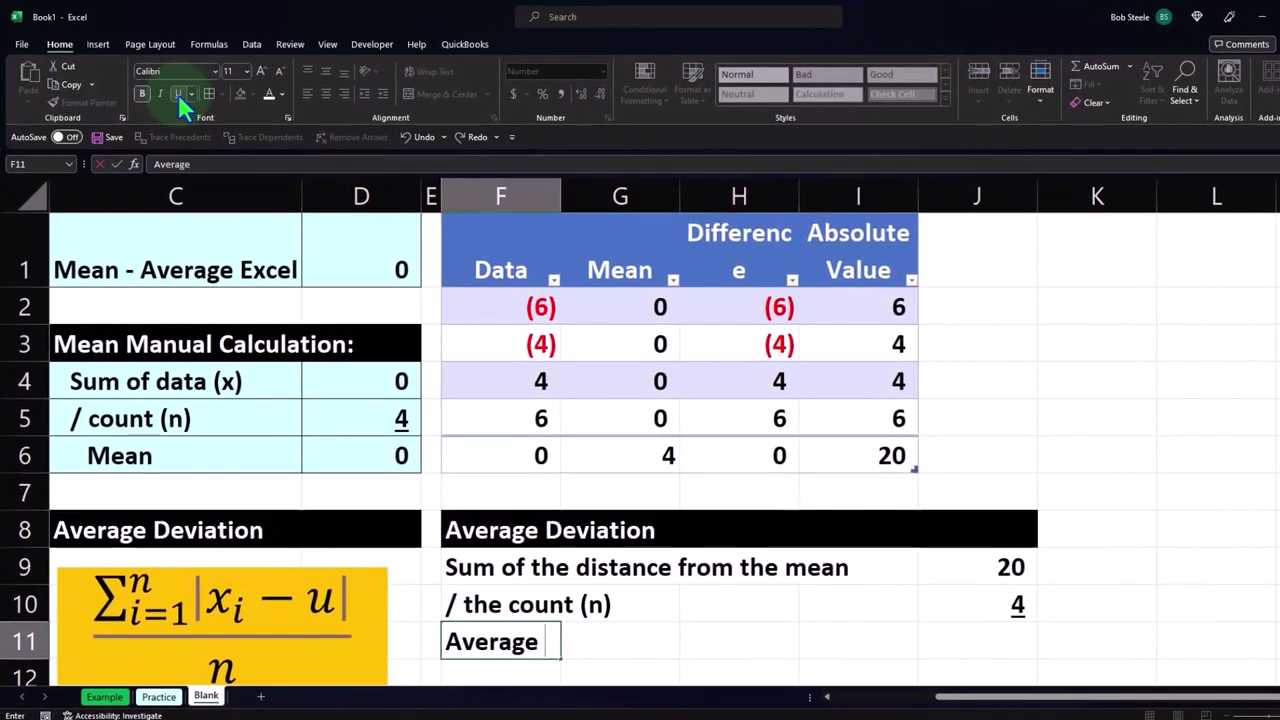
{"action": "type", "text": "deviation"}
Step: Calculate the average deviation in J11 with the formula =J9/4
{"action": "key", "text": "Right"}
{"action": "key", "text": "Right"}
{"action": "key", "text": "Right"}
{"action": "key", "text": "Right"}
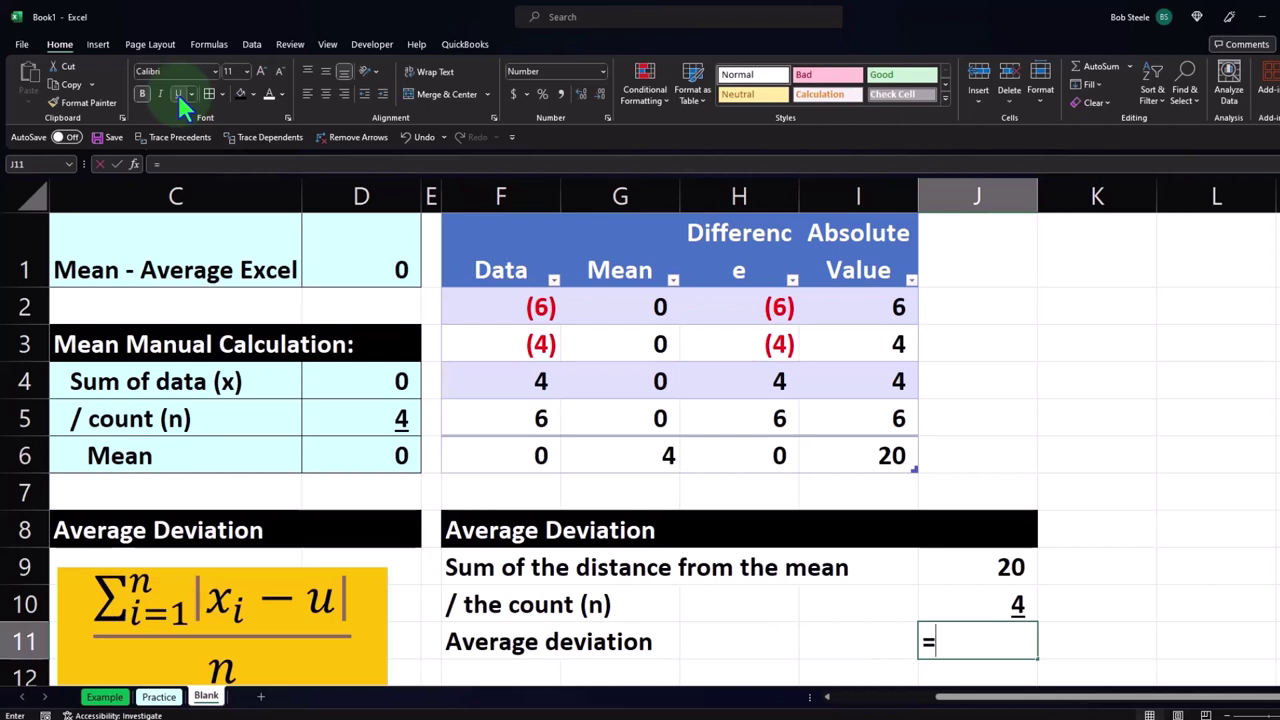
{"action": "type", "text": "="}
{"action": "key", "text": "Up"}
{"action": "key", "text": "Up"}
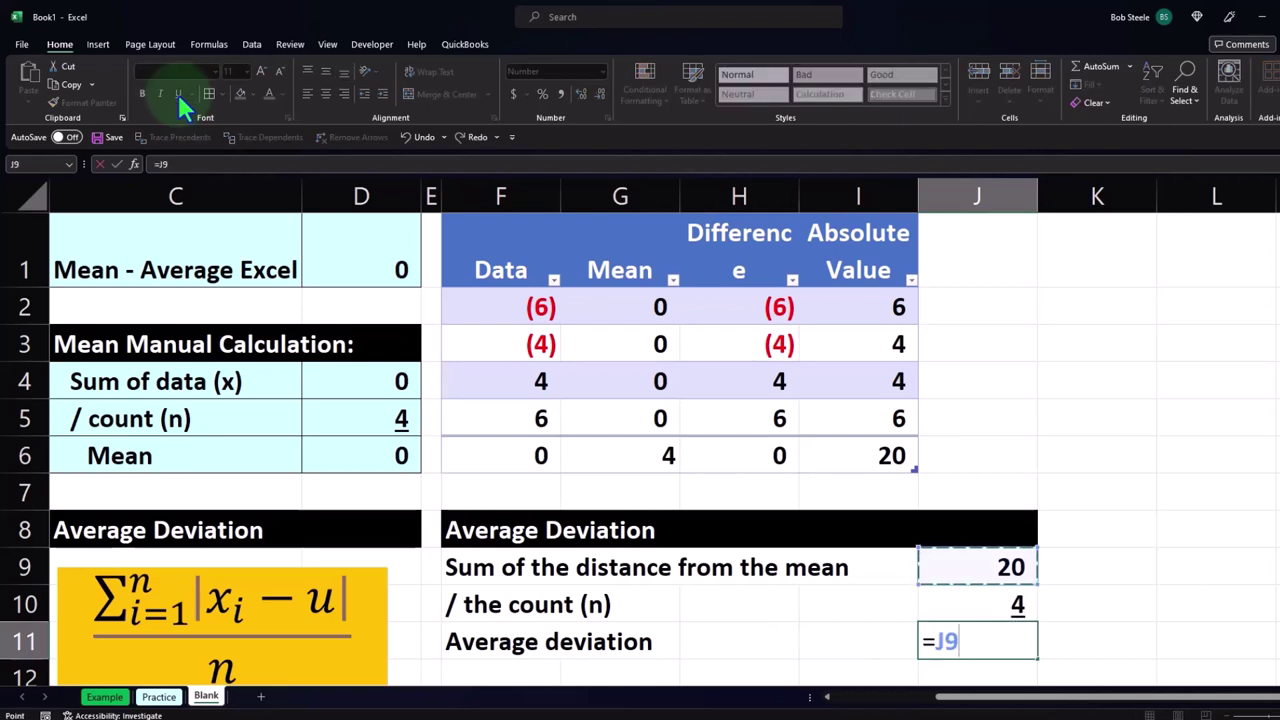
{"action": "type", "text": "/4"}
{"action": "key", "text": "Return"}
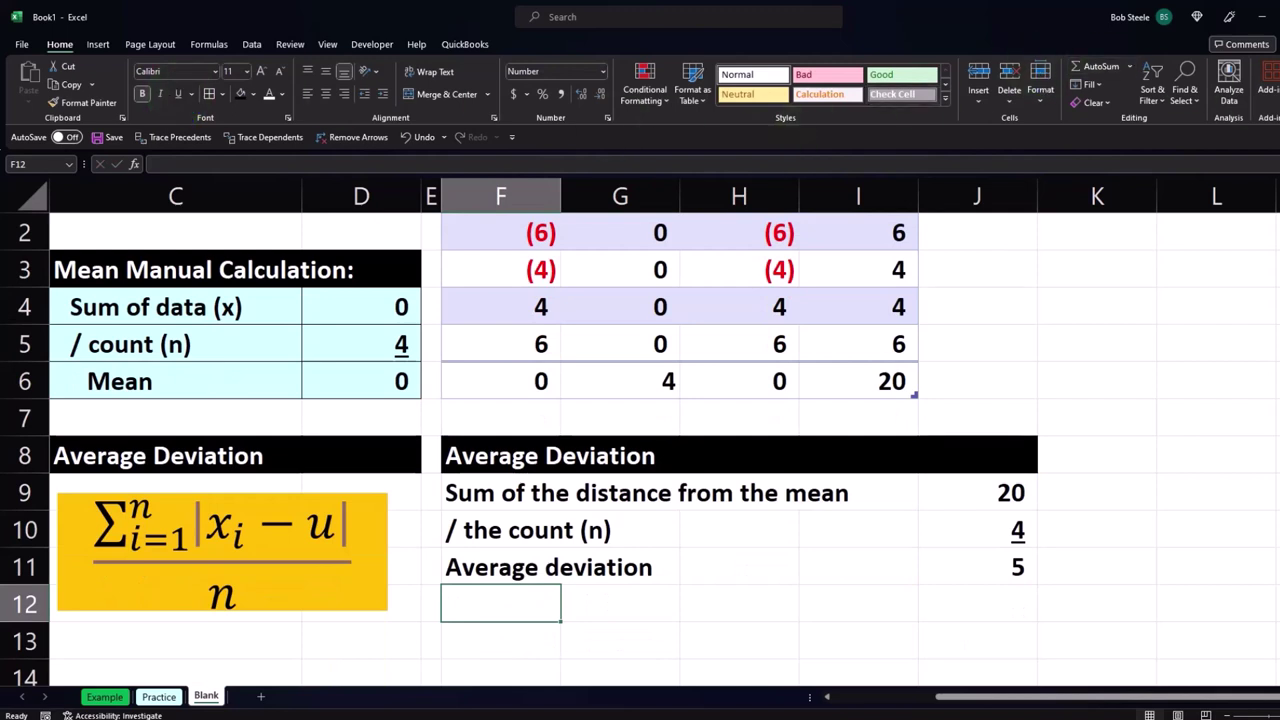
{"action": "left_click", "coordinate": [1003, 568]}
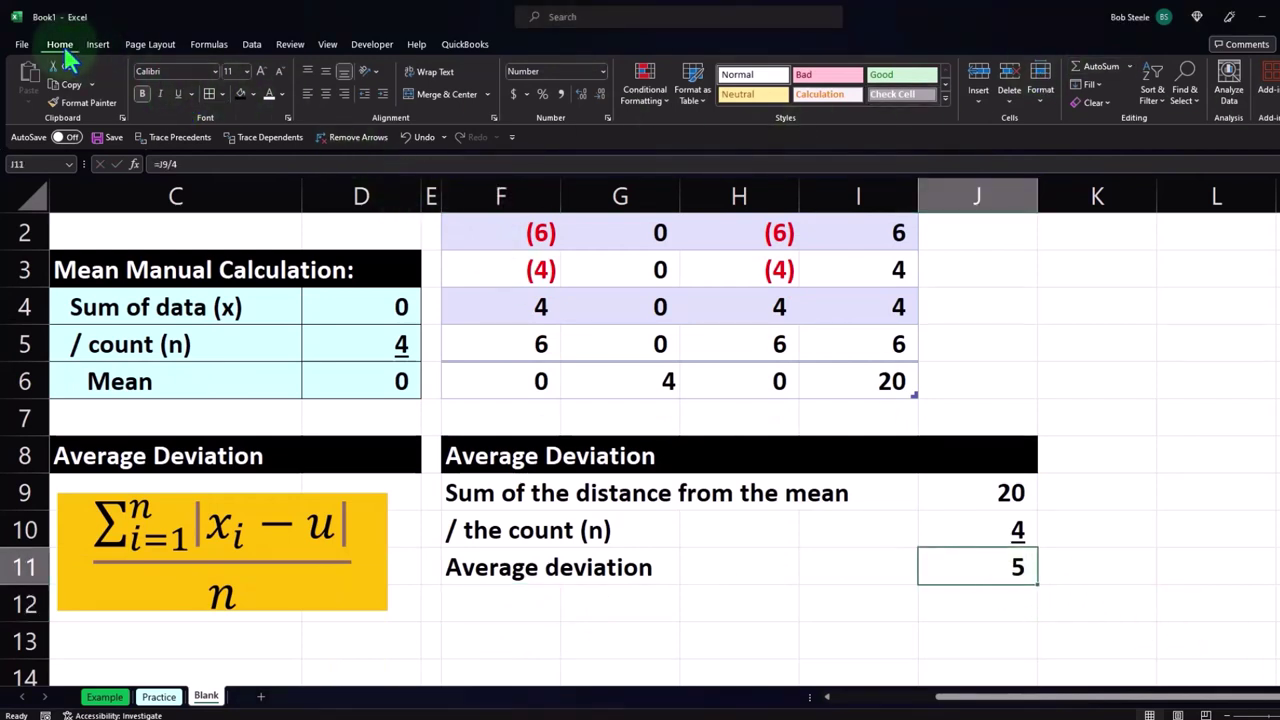
Step: Show the average deviation result in J11 with two decimal places
{"action": "left_click", "coordinate": [579, 95]}
{"action": "left_click", "coordinate": [579, 95]}
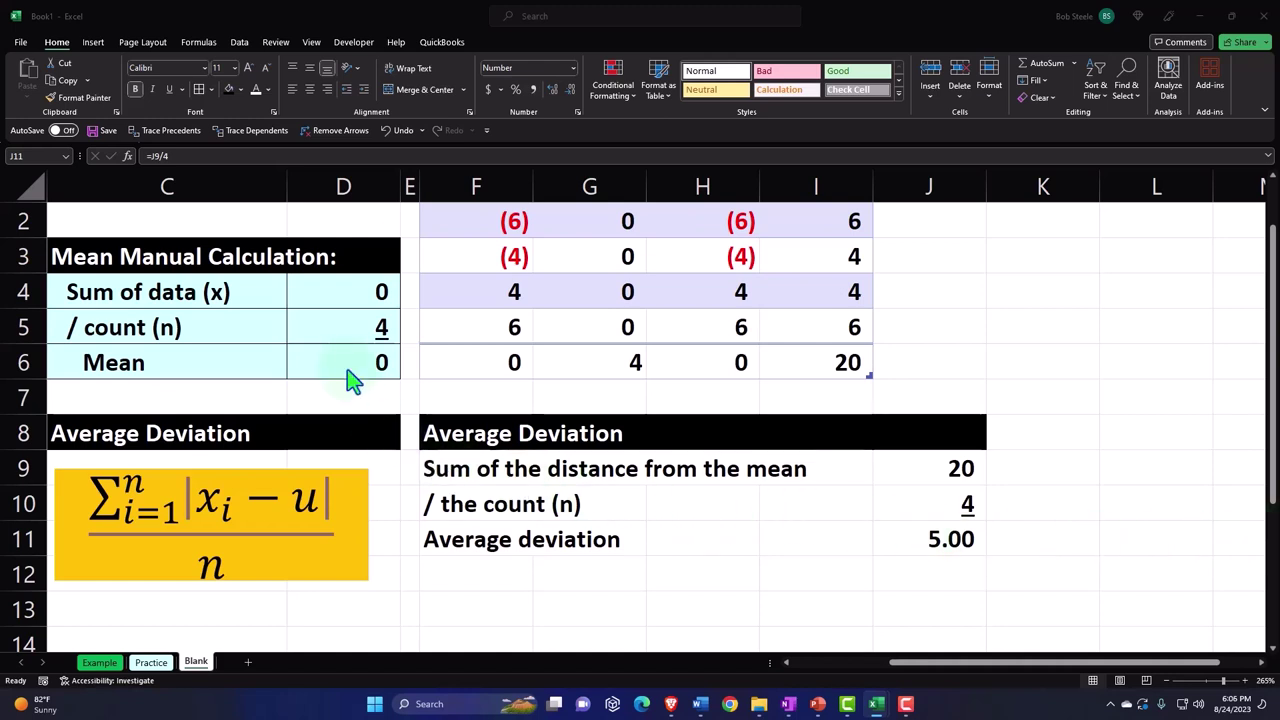
{"action": "scroll", "coordinate": [644, 549], "scroll_direction": "up", "scroll_amount": 1}
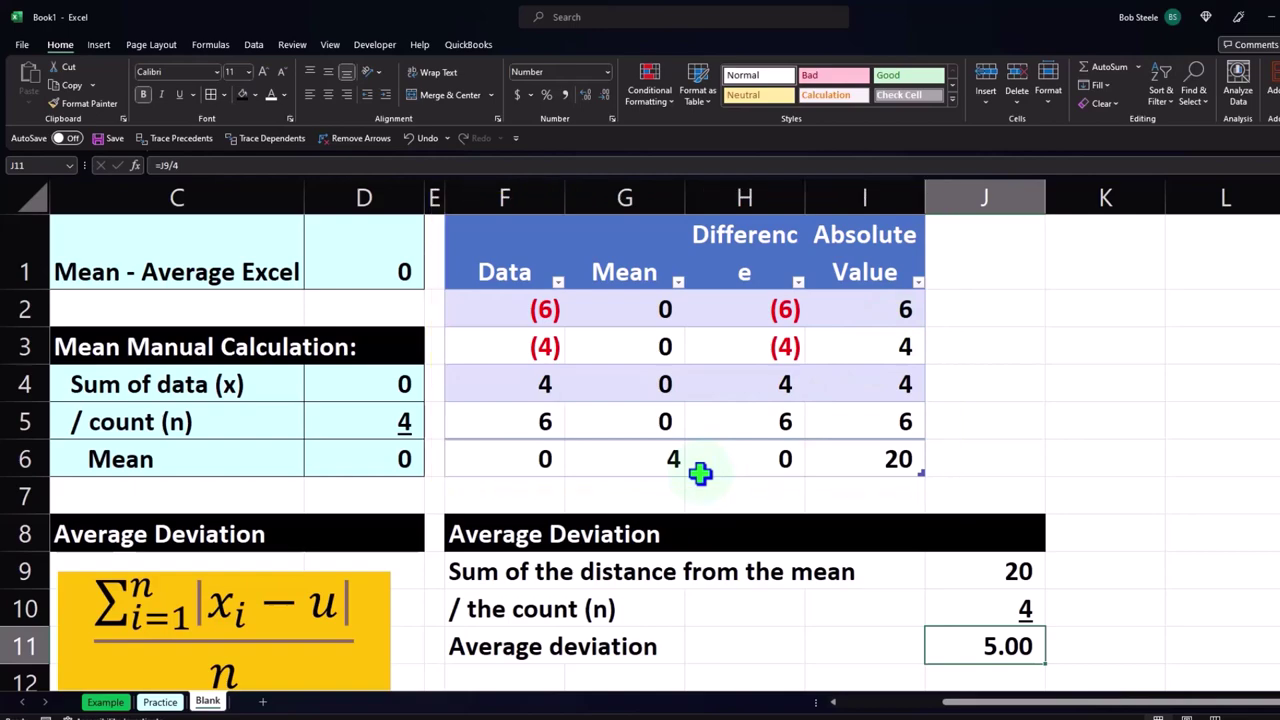
Step: Apply all borders and the recently used light blue fill to the average deviation rows F9:J11
{"action": "scroll", "coordinate": [700, 473], "scroll_direction": "down", "scroll_amount": 1}
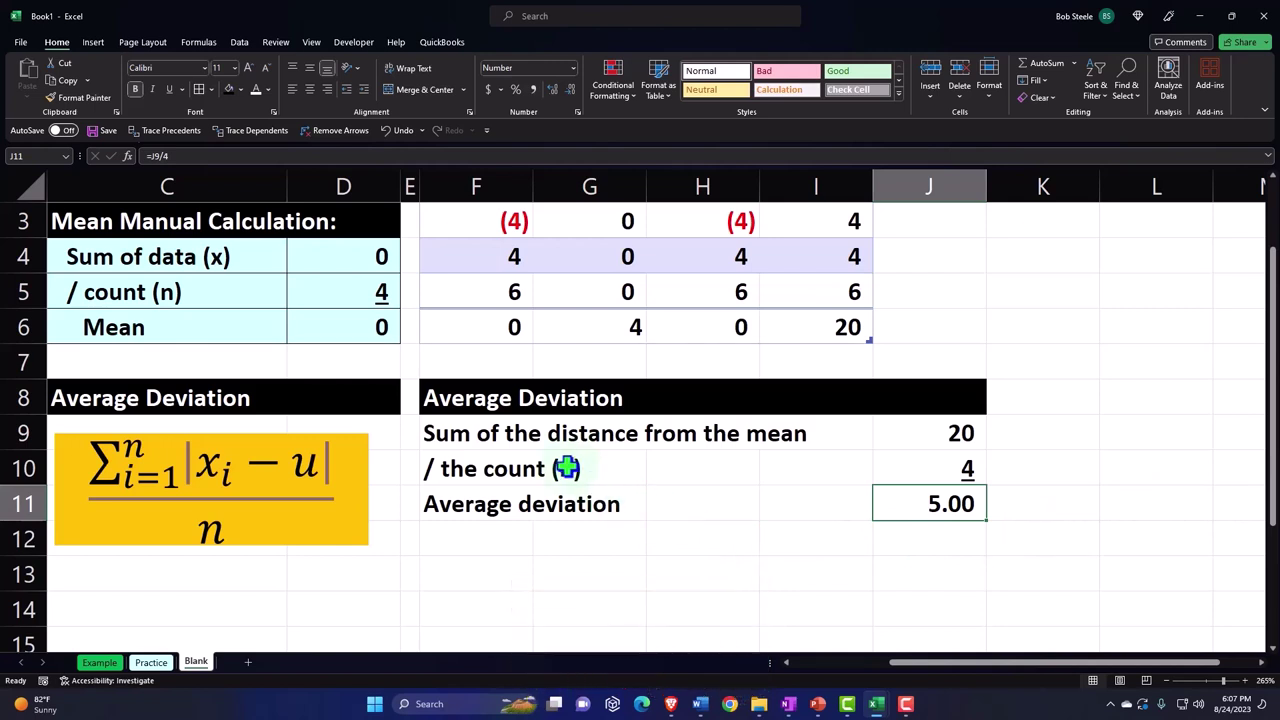
{"action": "left_click_drag", "start_coordinate": [471, 428], "coordinate": [907, 489]}
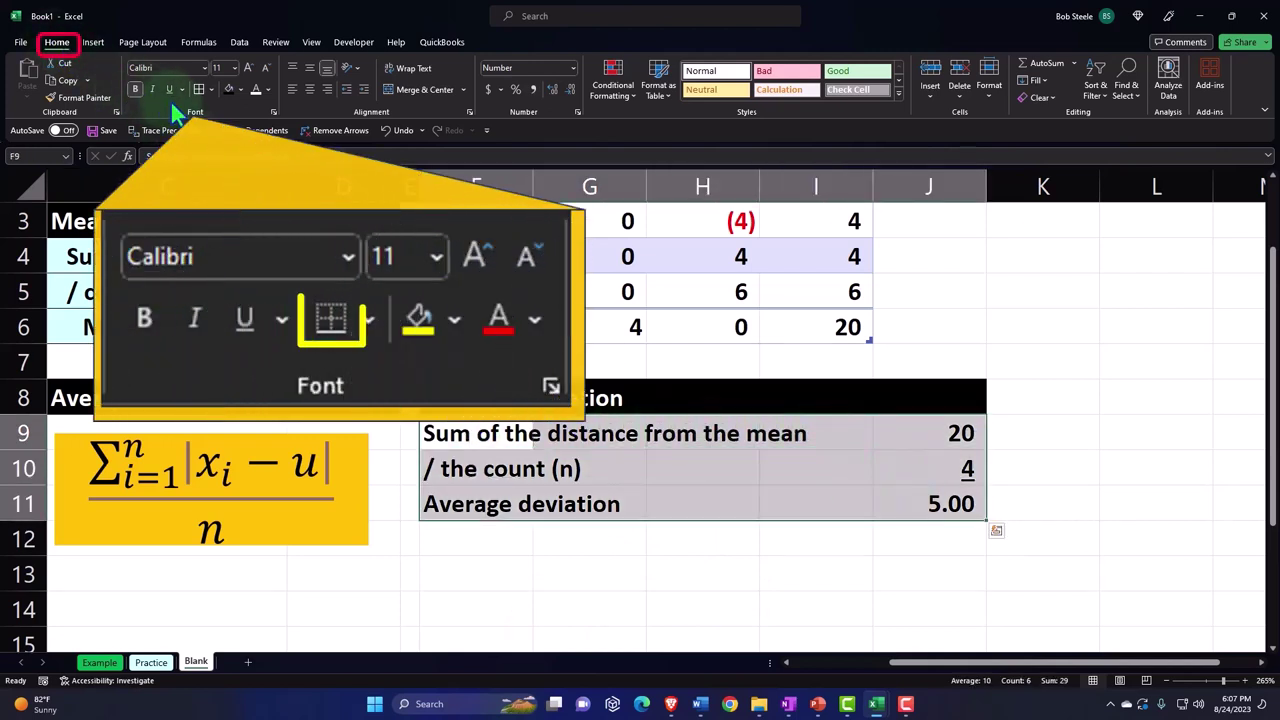
{"action": "left_click", "coordinate": [202, 89]}
{"action": "left_click", "coordinate": [240, 89]}
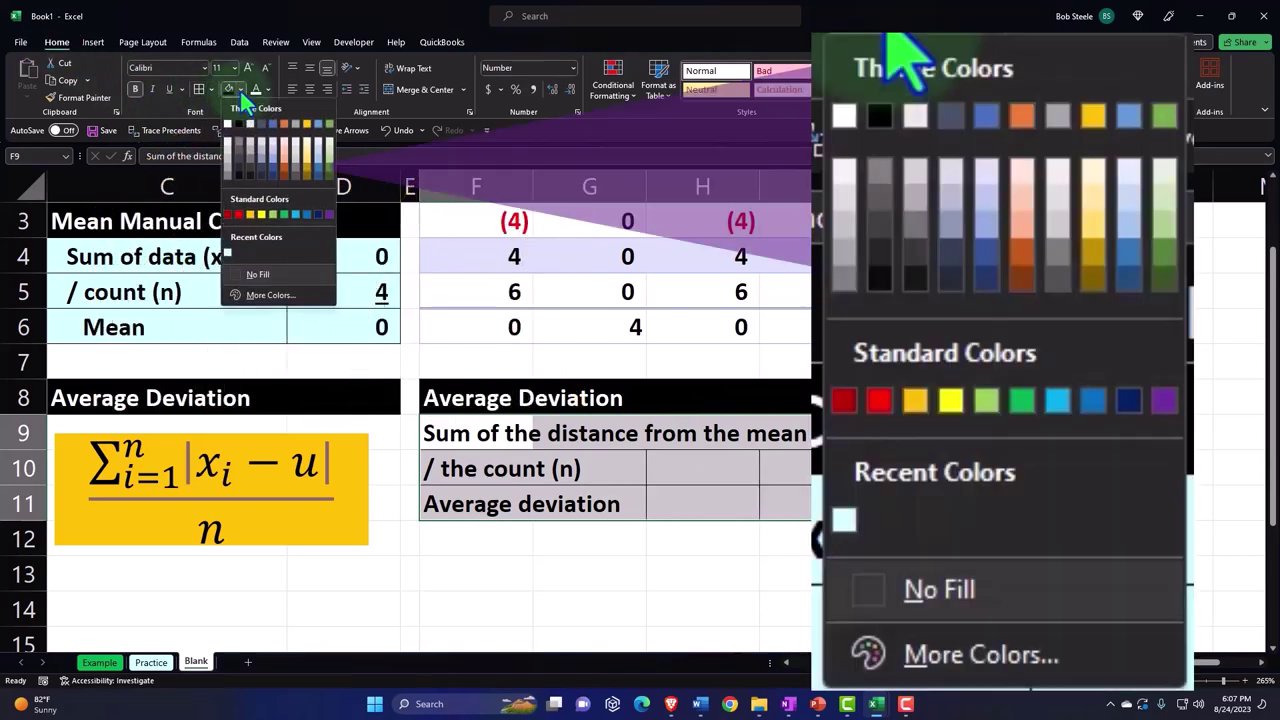
{"action": "left_click", "coordinate": [227, 253]}
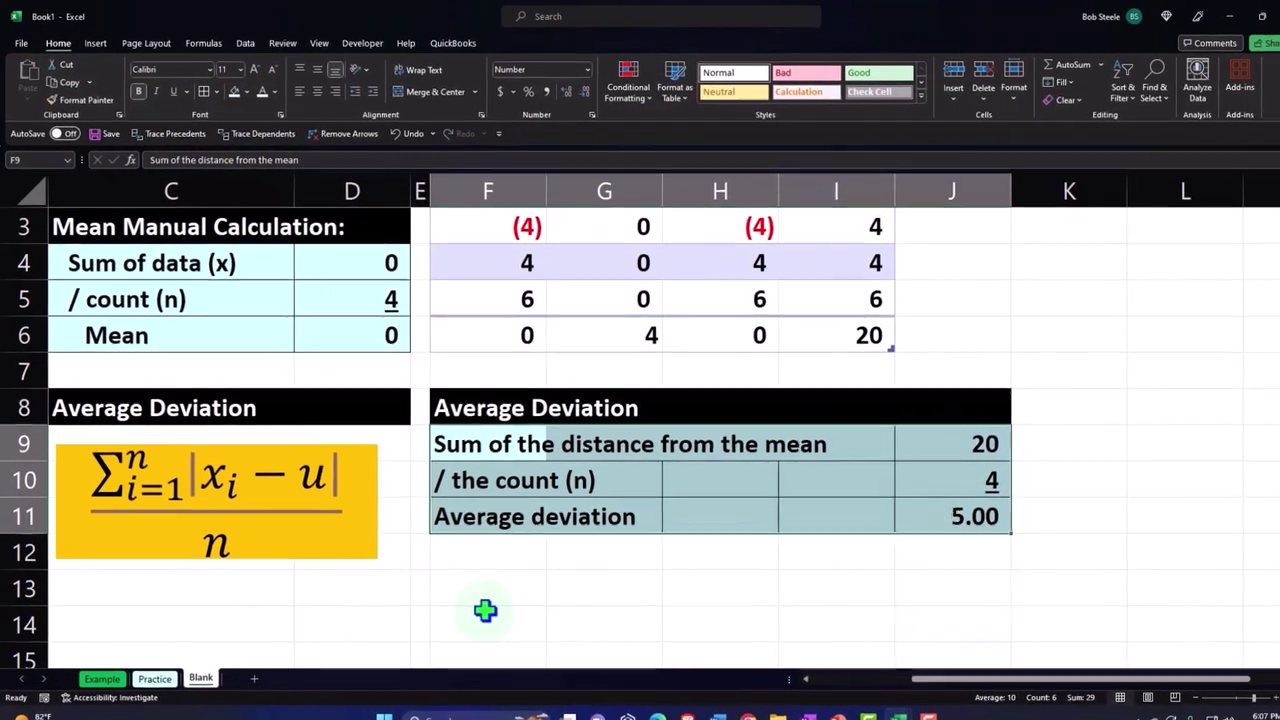
{"action": "left_click", "coordinate": [478, 612]}
Step: Run a spelling check on the Blank sheet, continuing from the beginning of the sheet
{"action": "left_click", "coordinate": [199, 42]}
{"action": "left_click", "coordinate": [134, 44]}
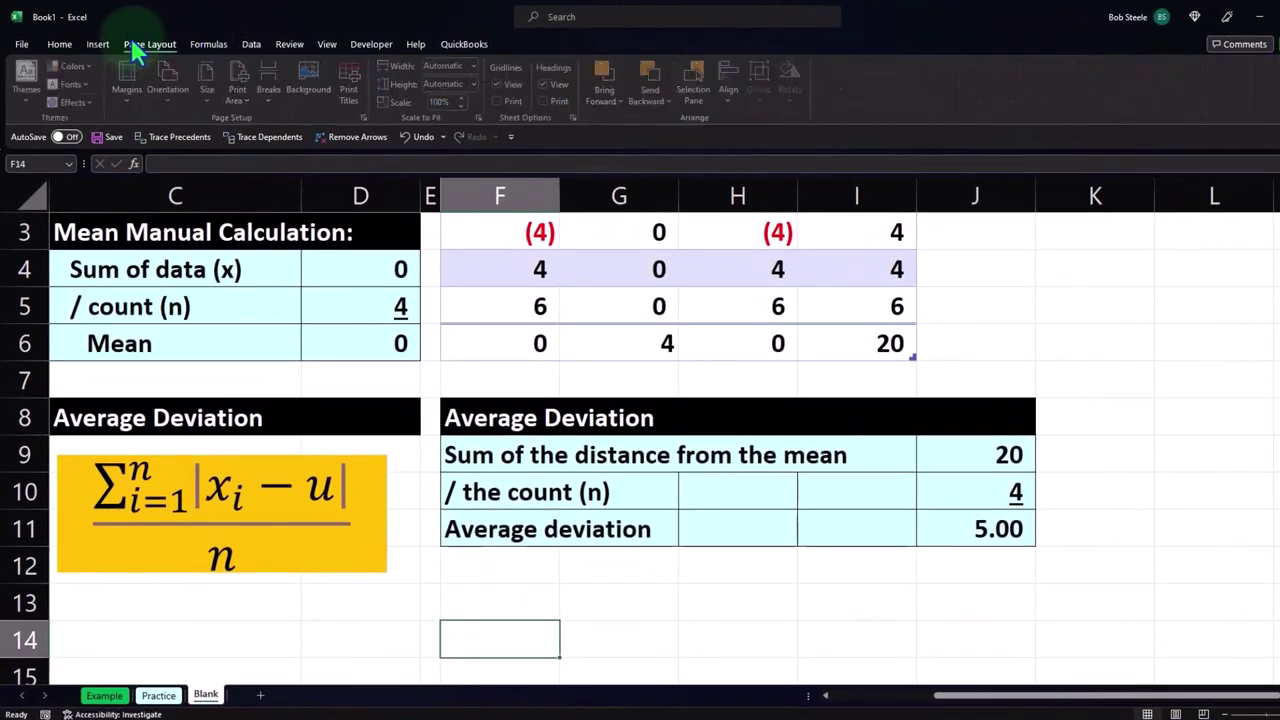
{"action": "left_click", "coordinate": [288, 44]}
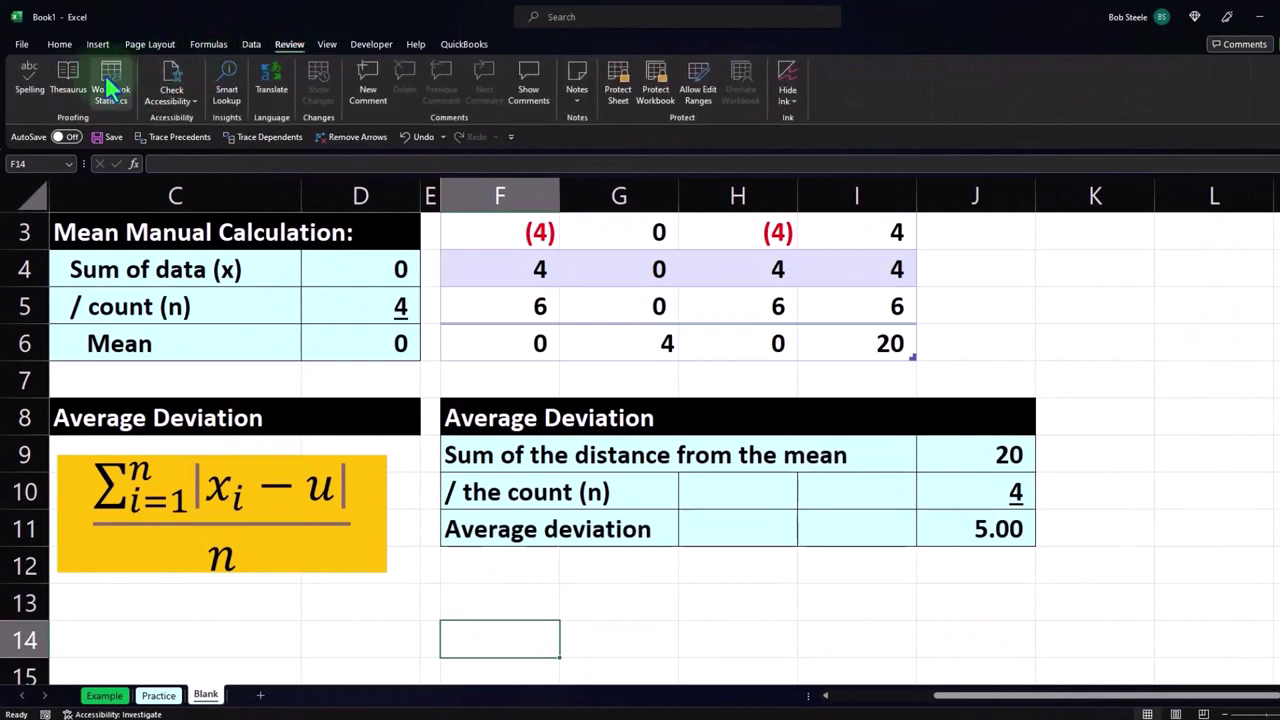
{"action": "left_click", "coordinate": [27, 80]}
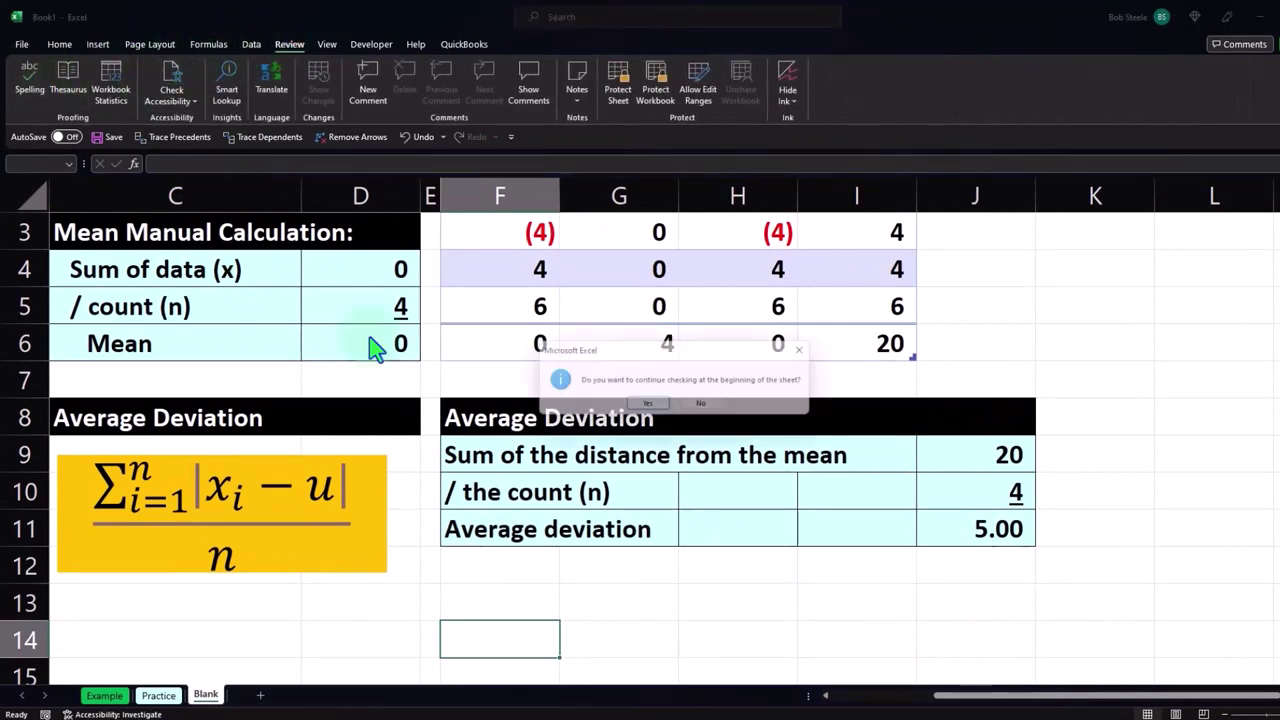
{"action": "left_click", "coordinate": [649, 406]}
{"action": "left_click", "coordinate": [677, 408]}
{"action": "left_click", "coordinate": [609, 578]}
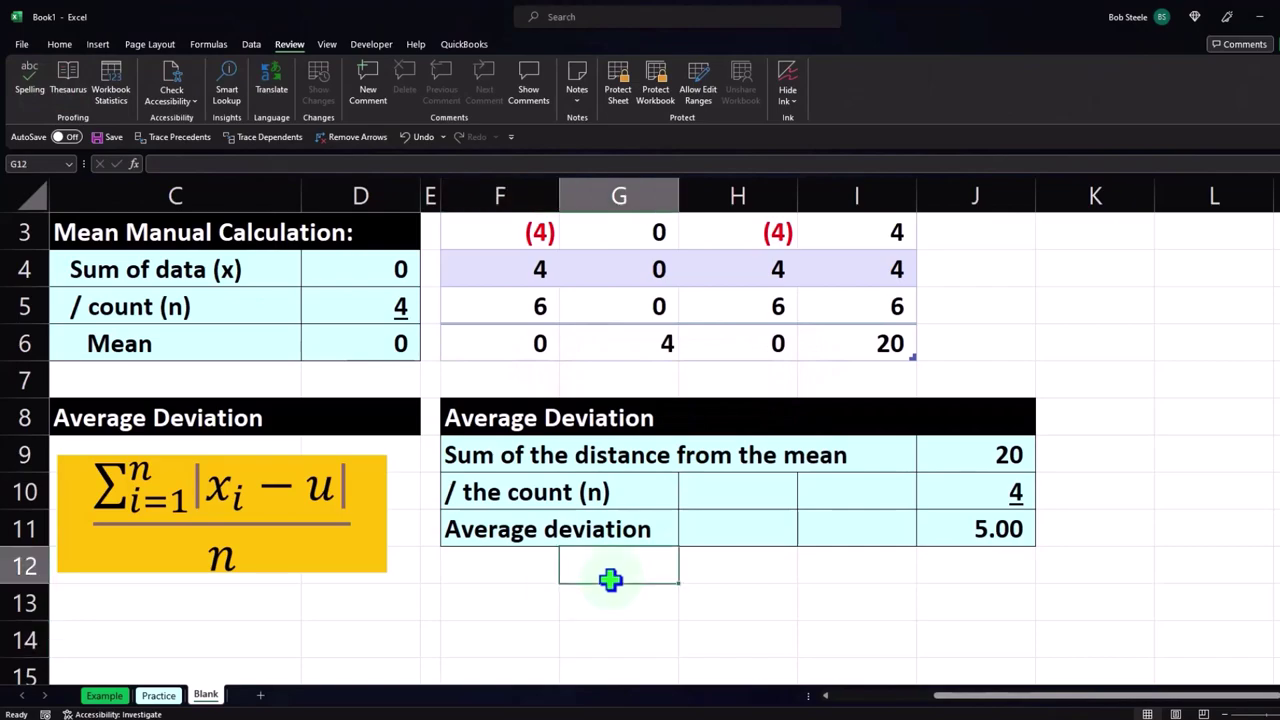
{"action": "scroll", "coordinate": [610, 580], "scroll_direction": "up", "scroll_amount": 1}
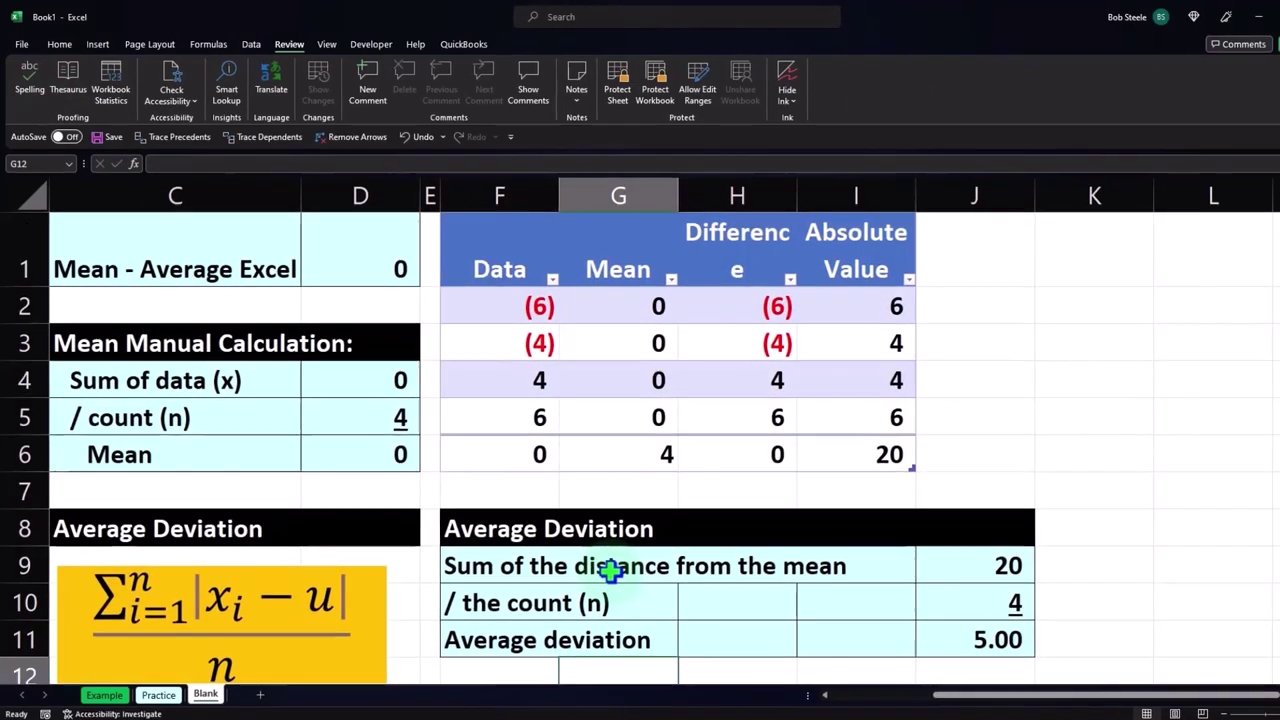